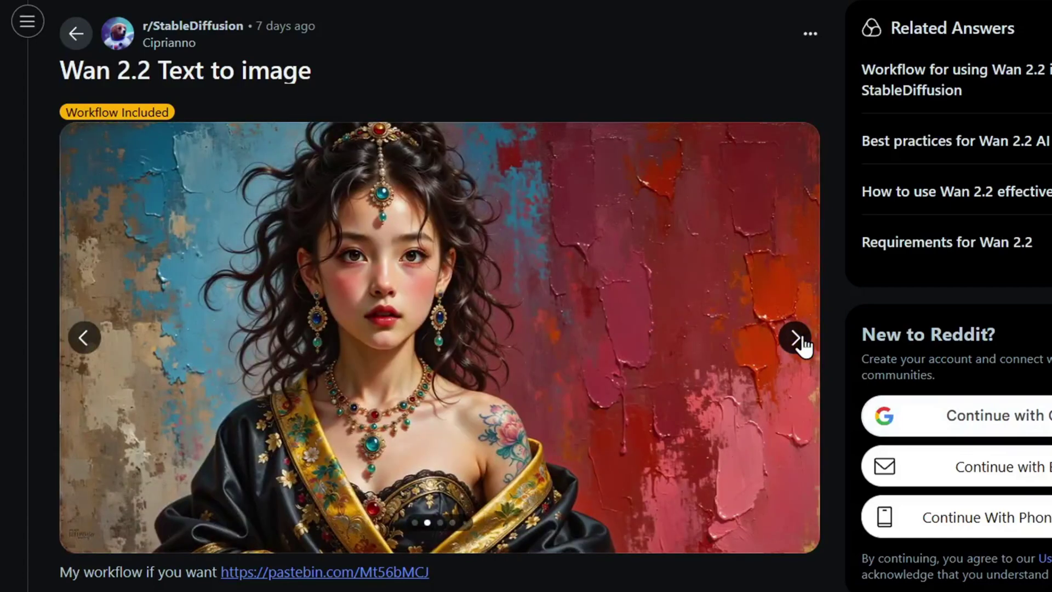
# Step: Advance the Reddit post's image carousel to the next example image
pyautogui.click(798, 340)
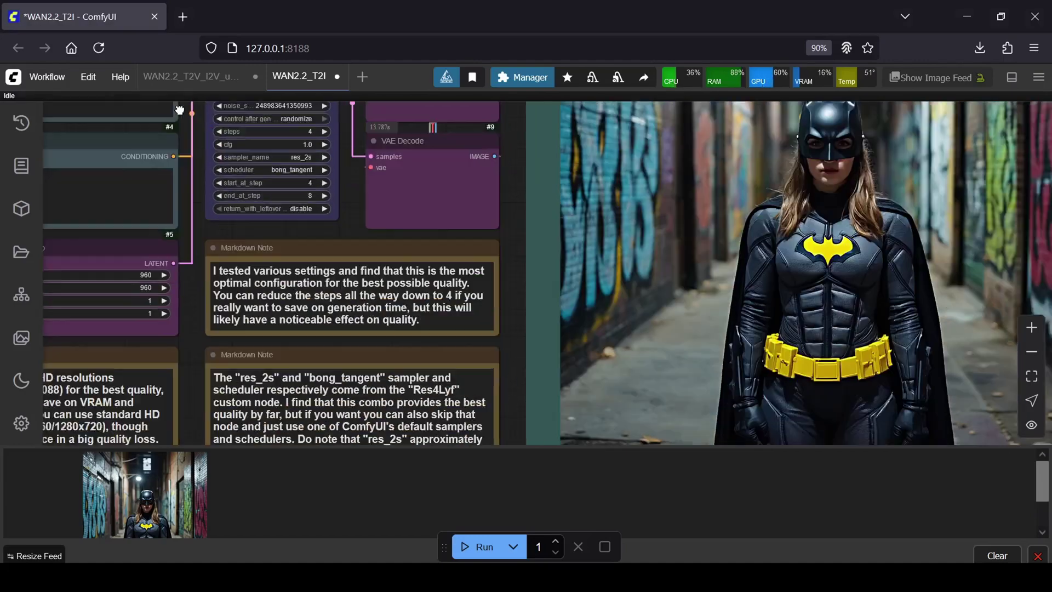
pyautogui.scroll(-3, 501, 225)
pyautogui.moveTo(500, 224); pyautogui.dragTo(337, 290)
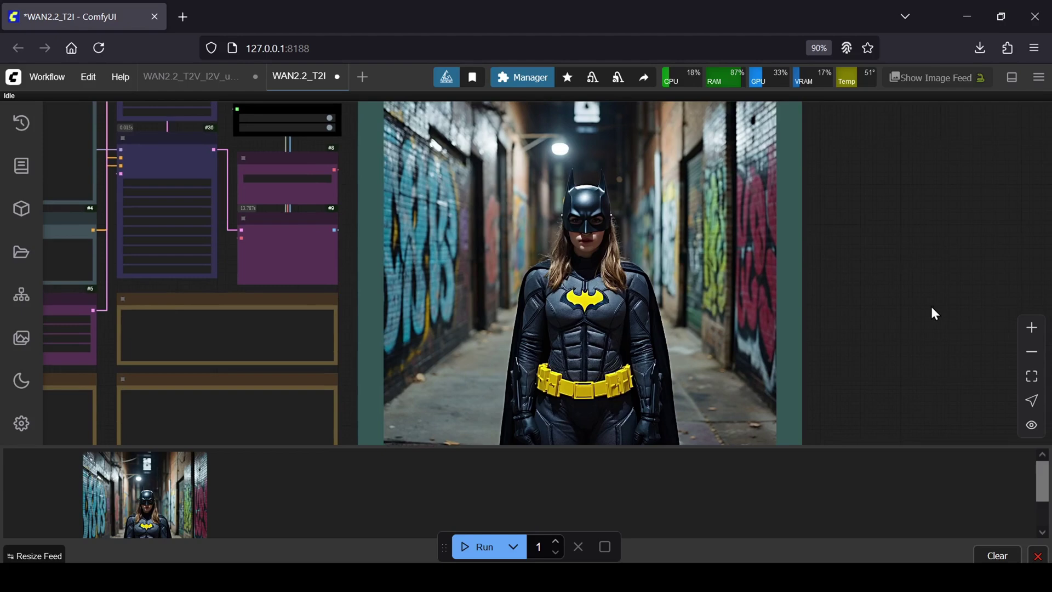
pyautogui.moveTo(353, 287); pyautogui.dragTo(826, 339)
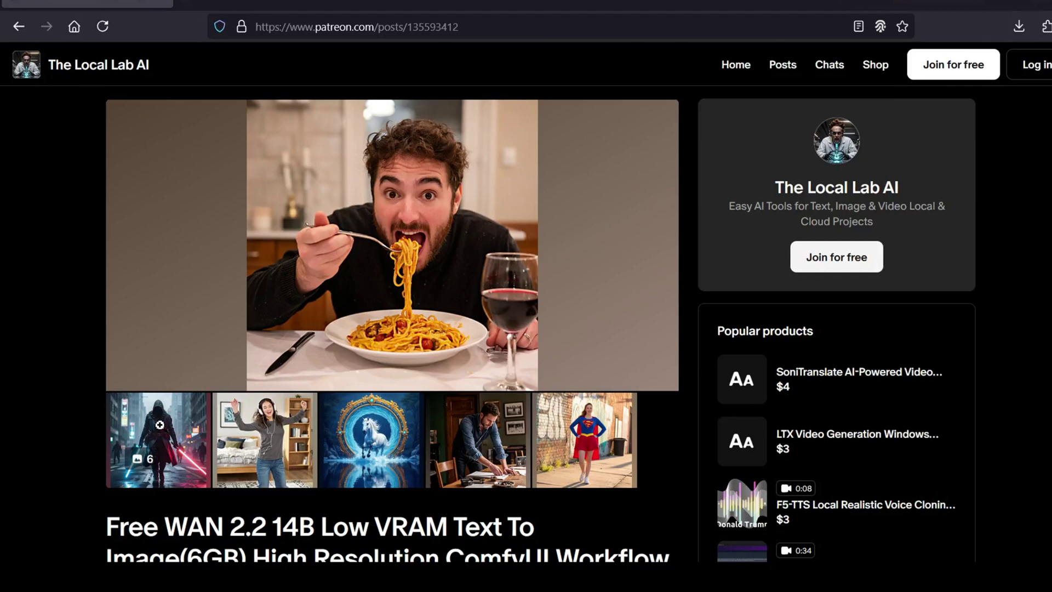
# Step: Enlarge the post's gallery, step through two more example images, then scroll to System Requirements
pyautogui.click(169, 432)
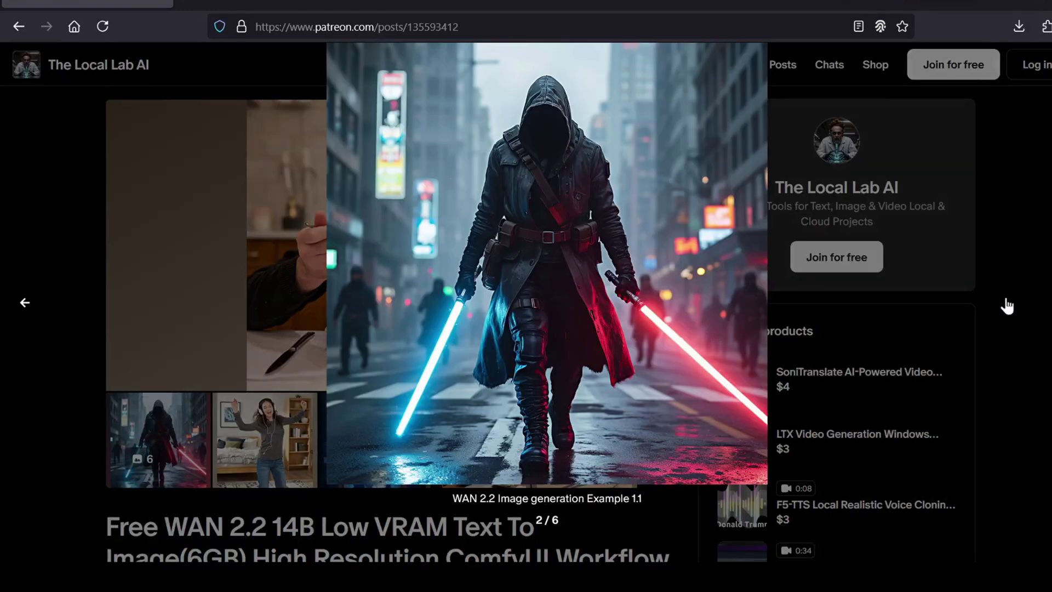
pyautogui.press('Right')
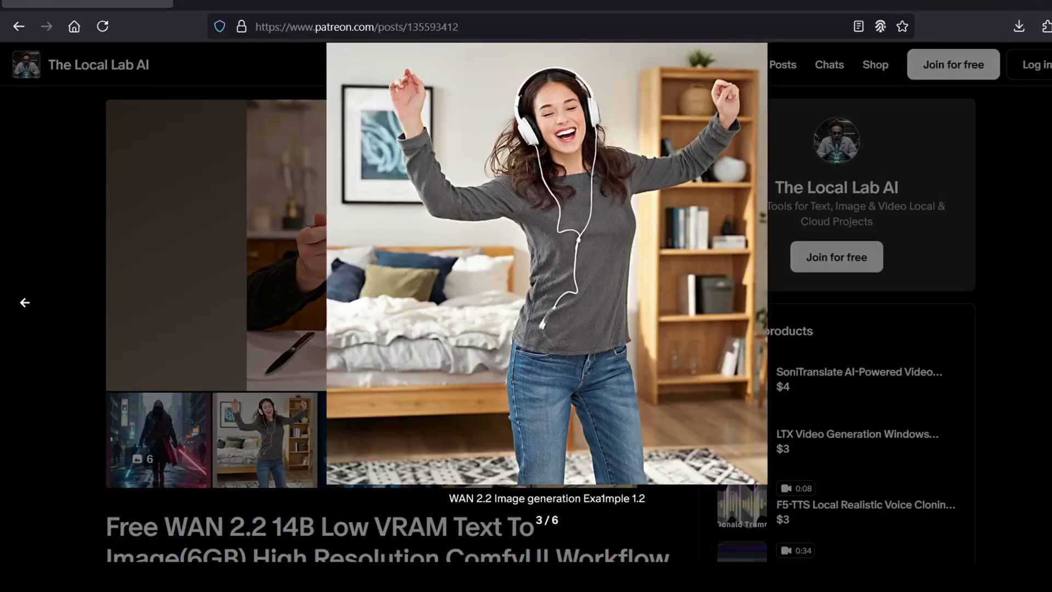
pyautogui.press('Right')
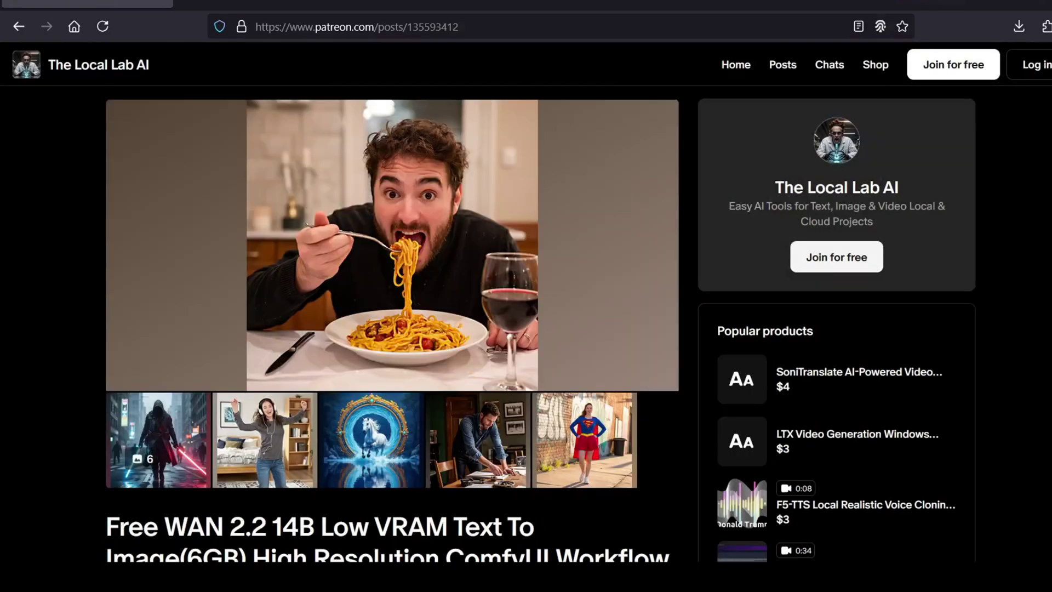
pyautogui.scroll(-15, 392, 329)
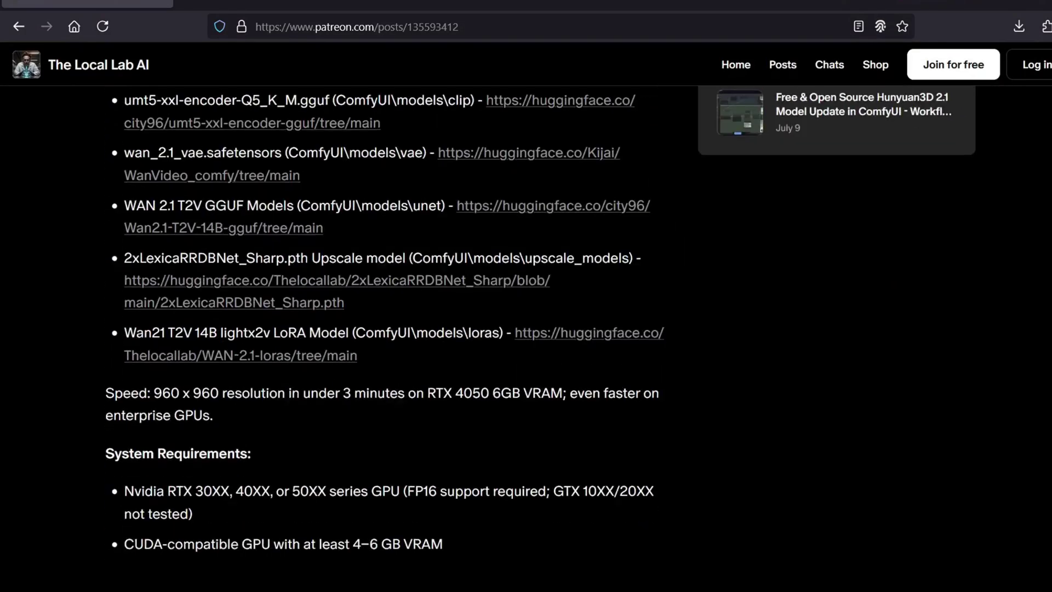
pyautogui.scroll(-12, 391, 329)
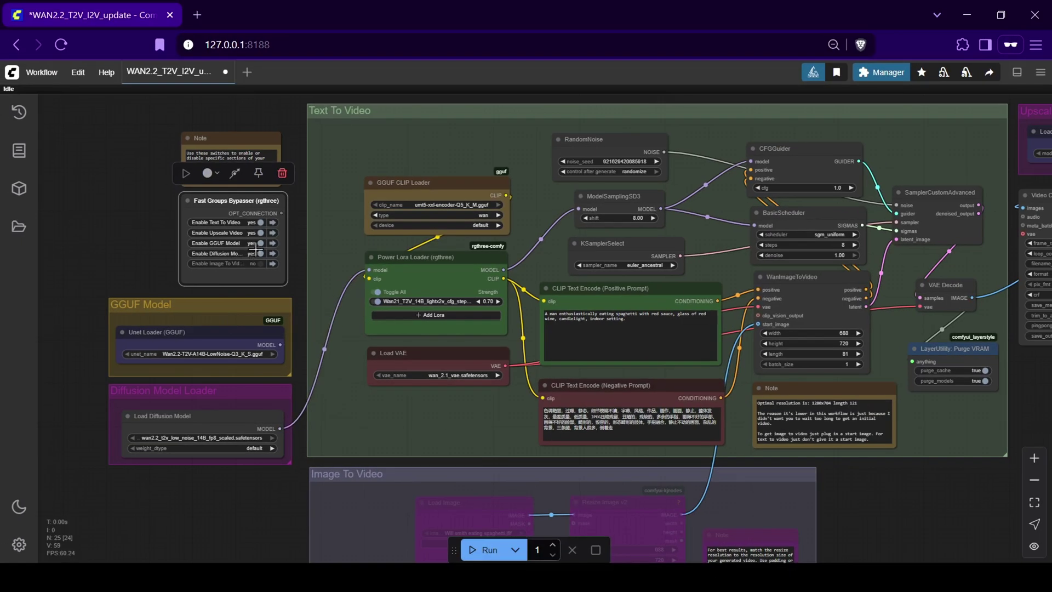
# Step: Feed the Power Lora Loader from the GGUF Unet Loader and bypass the Diffusion Model Loader group
pyautogui.click(261, 243)
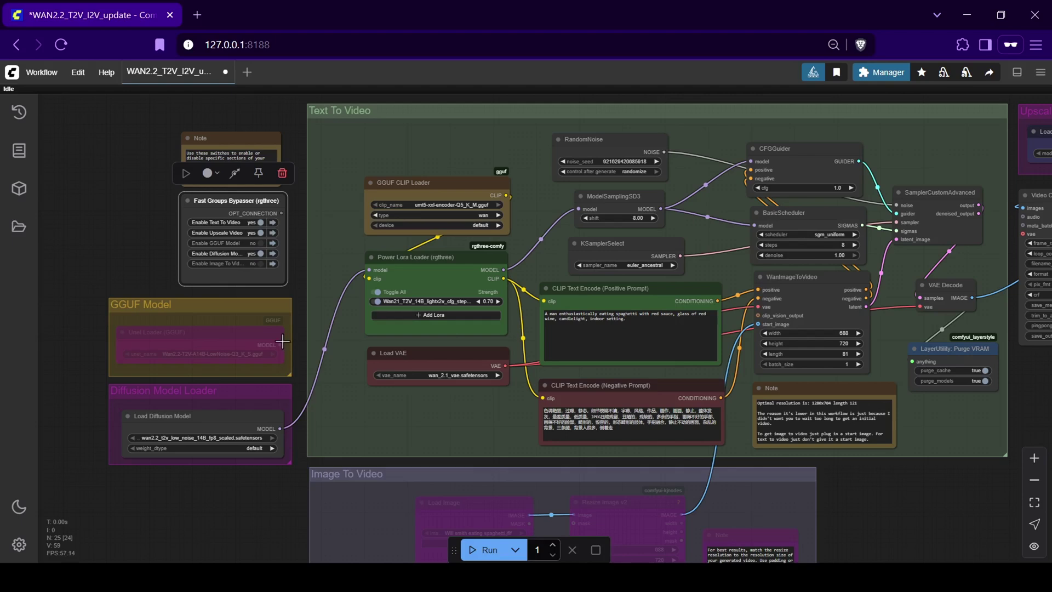
pyautogui.moveTo(283, 342); pyautogui.dragTo(369, 269)
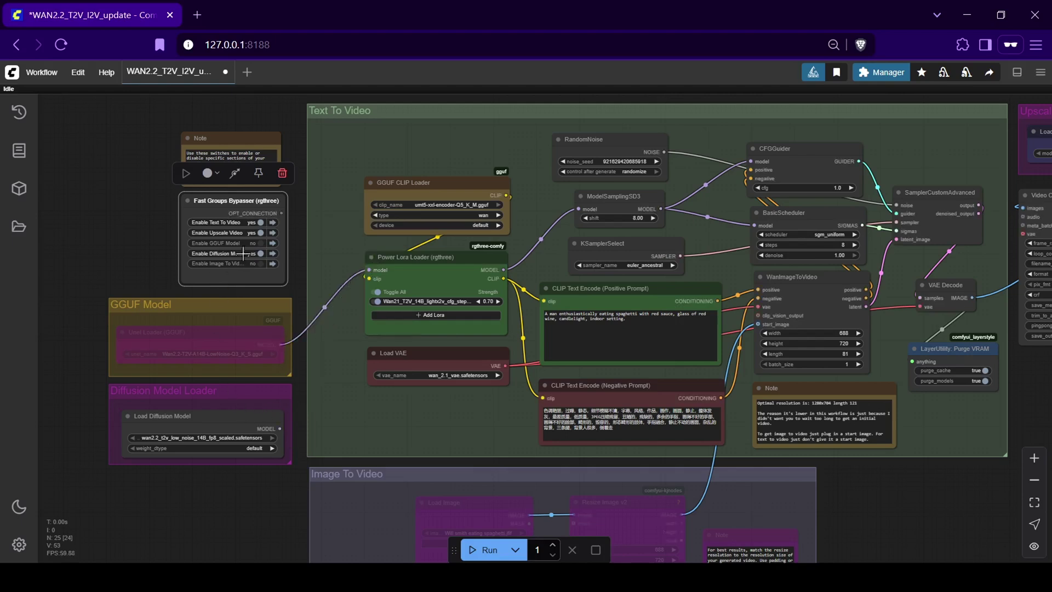
pyautogui.click(260, 253)
pyautogui.click(260, 244)
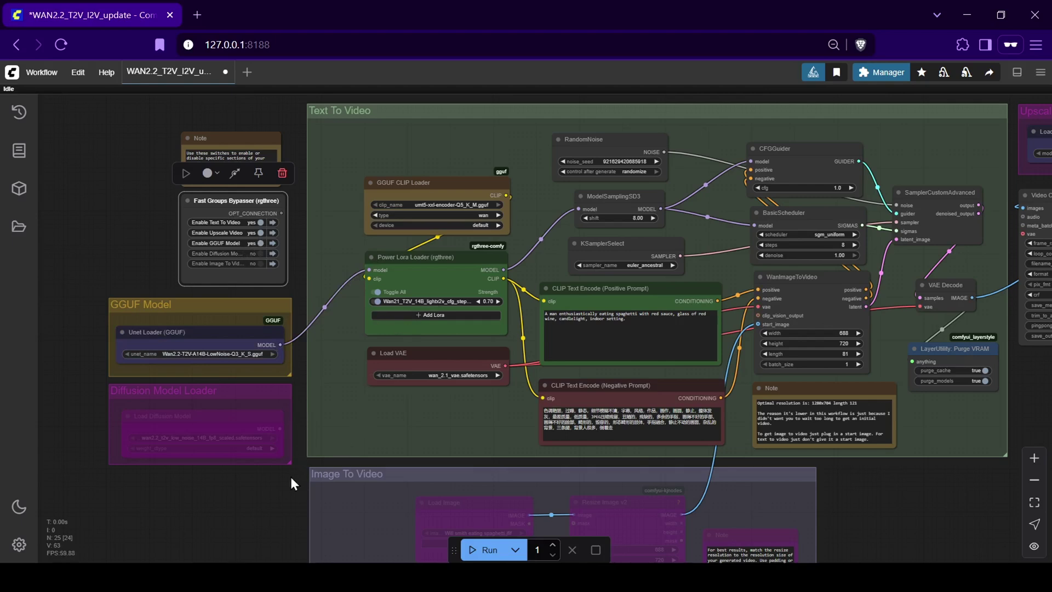
pyautogui.moveTo(286, 485); pyautogui.dragTo(256, 484)
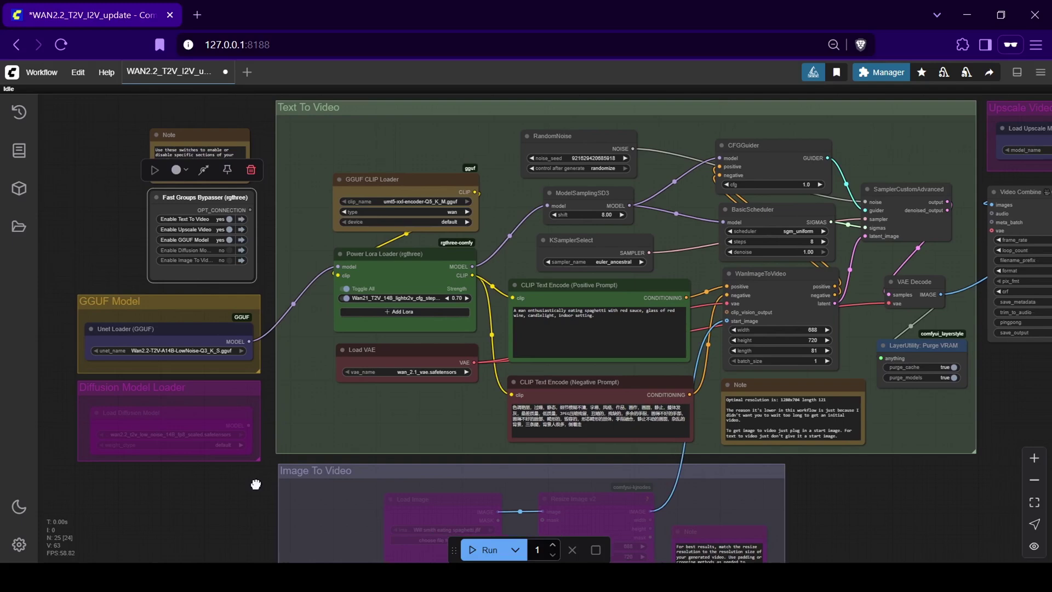
pyautogui.scroll(3, 132, 267)
pyautogui.moveTo(131, 258); pyautogui.dragTo(101, 183)
pyautogui.scroll(-2, 133, 283)
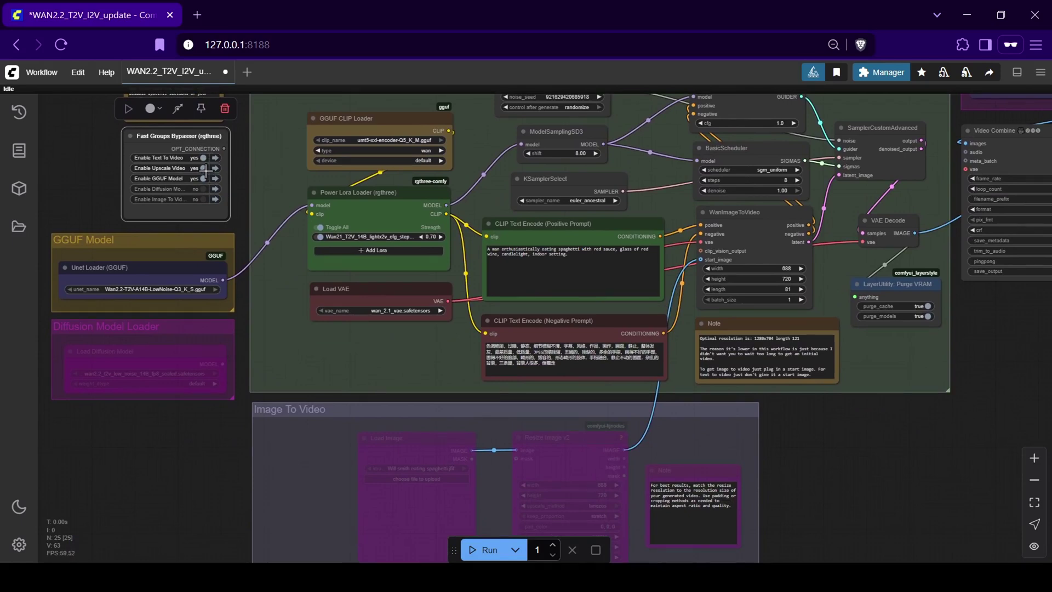
# Step: Inspect the Image To Video group, leave it bypassed, and widen the Power Lora Loader
pyautogui.click(203, 201)
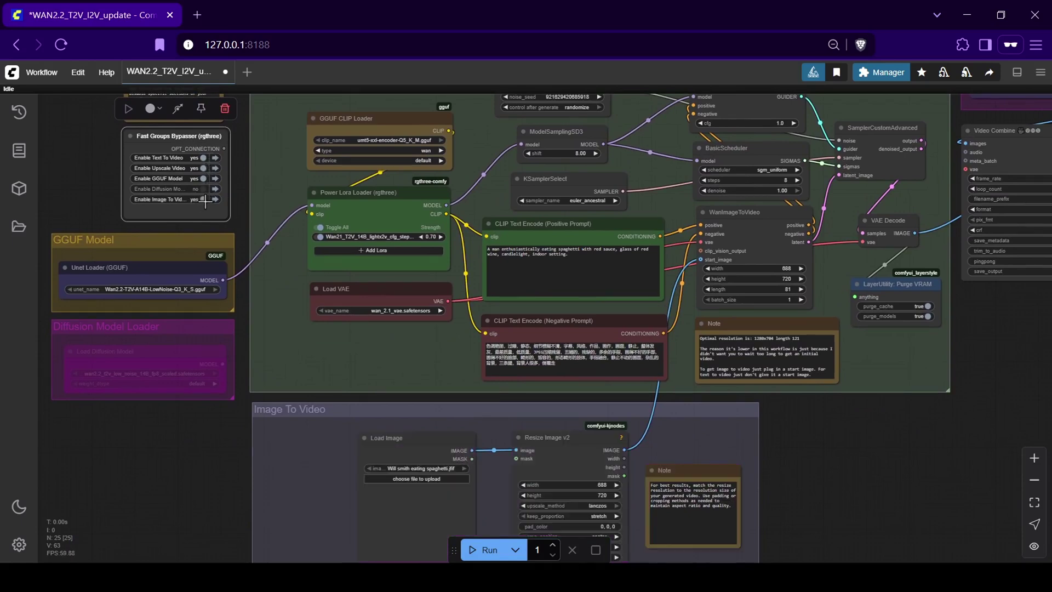
pyautogui.moveTo(857, 463); pyautogui.dragTo(835, 361)
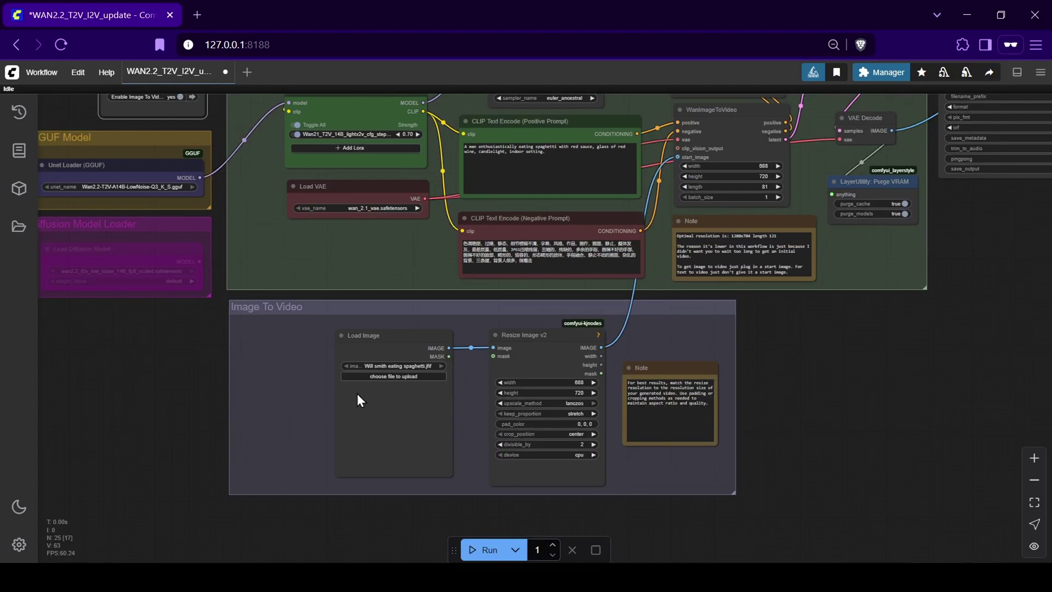
pyautogui.moveTo(218, 215); pyautogui.dragTo(228, 291)
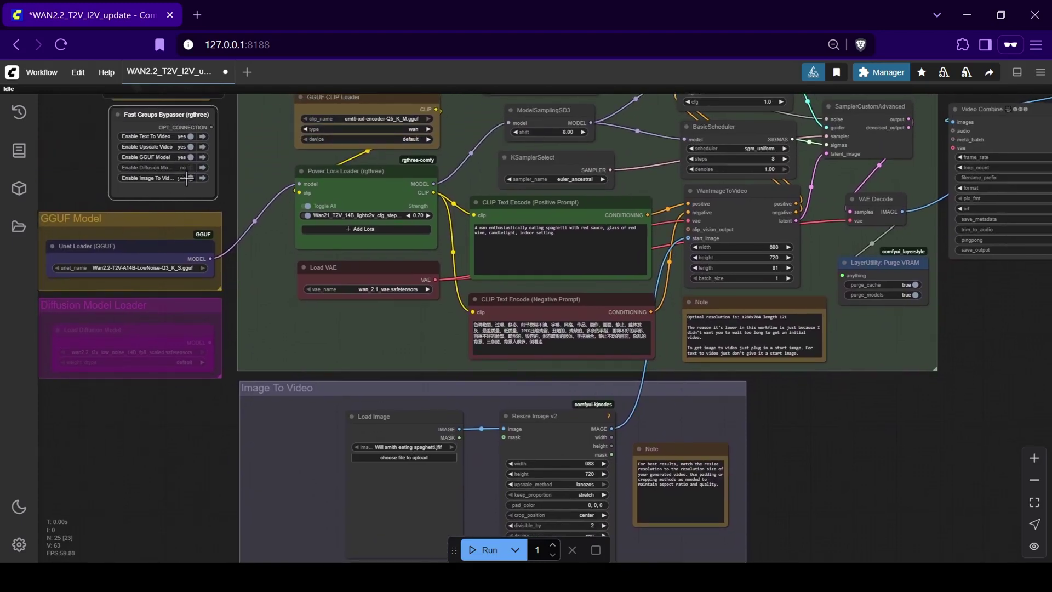
pyautogui.click(187, 178)
pyautogui.scroll(3, 918, 479)
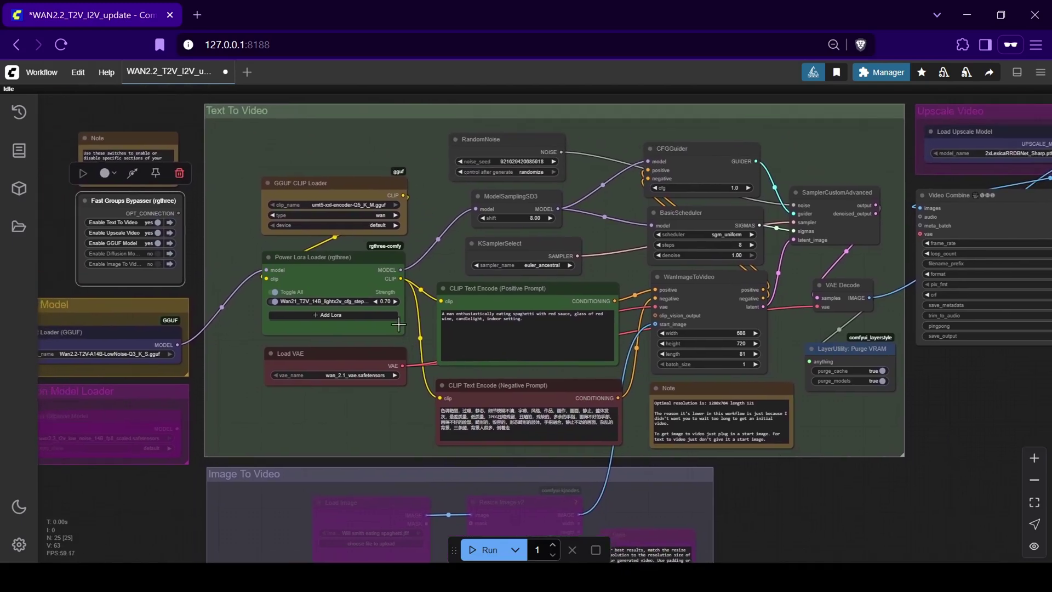
pyautogui.scroll(5, 398, 324)
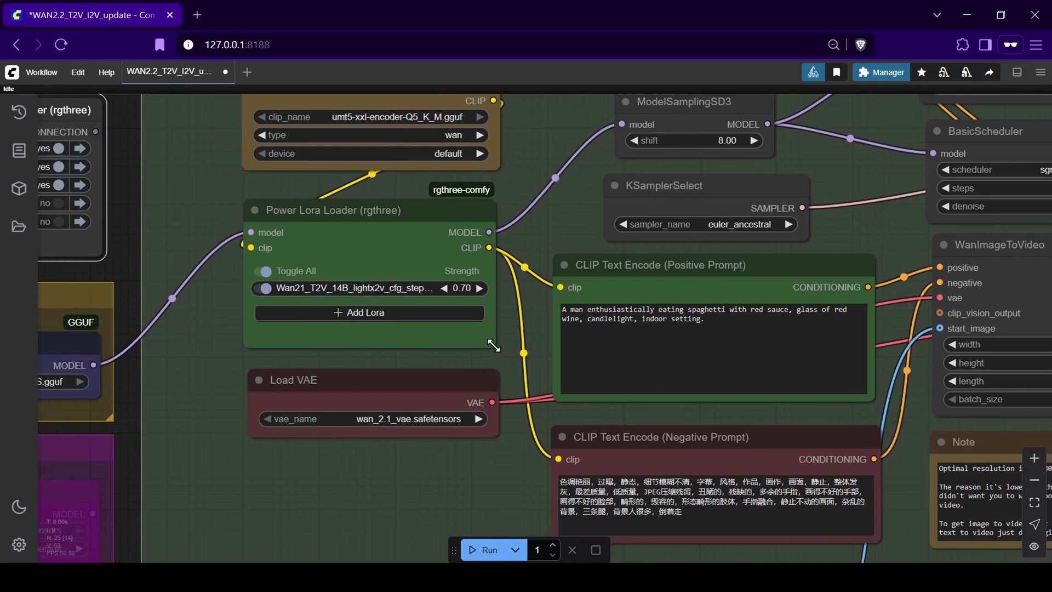
pyautogui.moveTo(493, 346); pyautogui.dragTo(535, 346)
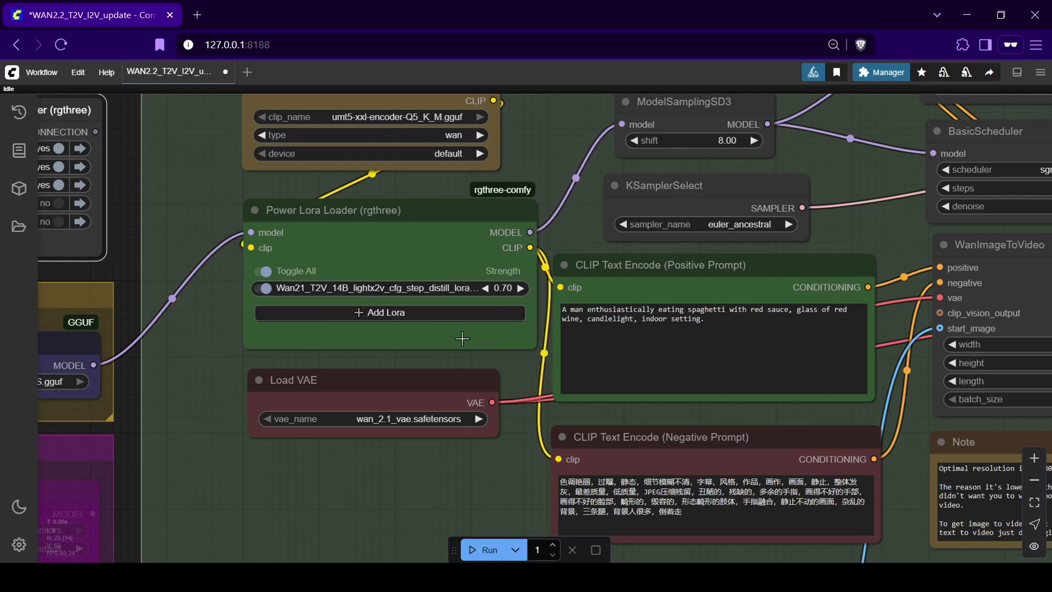
pyautogui.moveTo(425, 212); pyautogui.dragTo(418, 212)
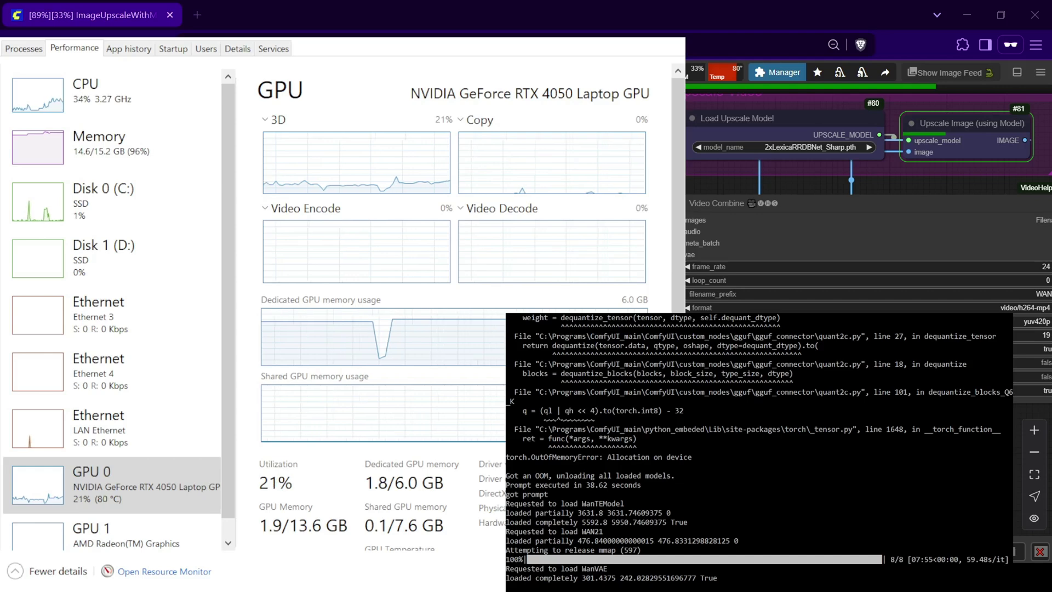
# Step: Hide the console and Task Manager to return to the running ComfyUI workflow
pyautogui.hotkey('alt', 'Tab')
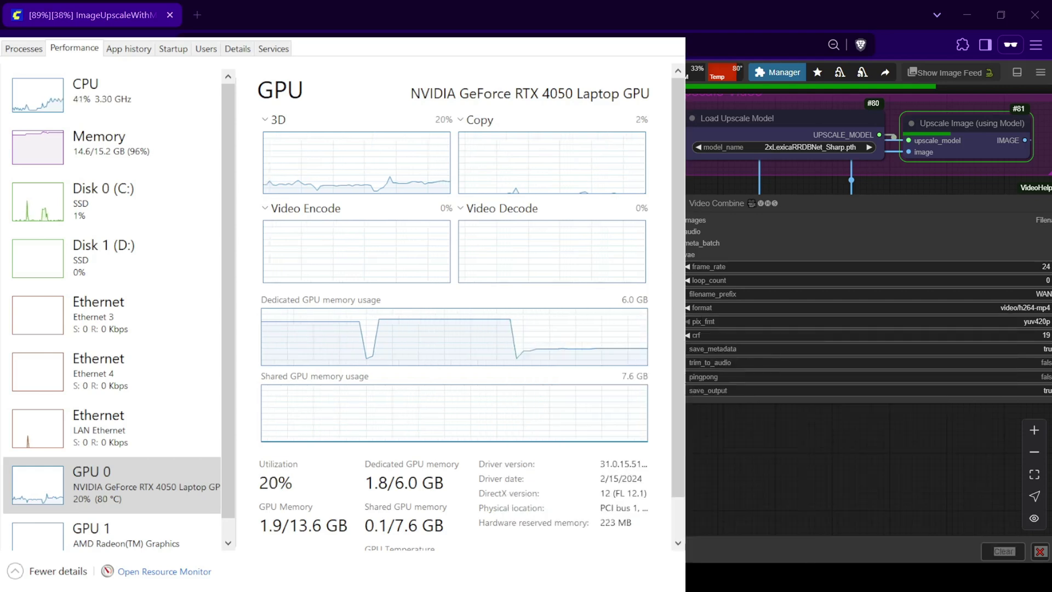
pyautogui.hotkey('alt', 'Tab')
pyautogui.scroll(-3, 696, 424)
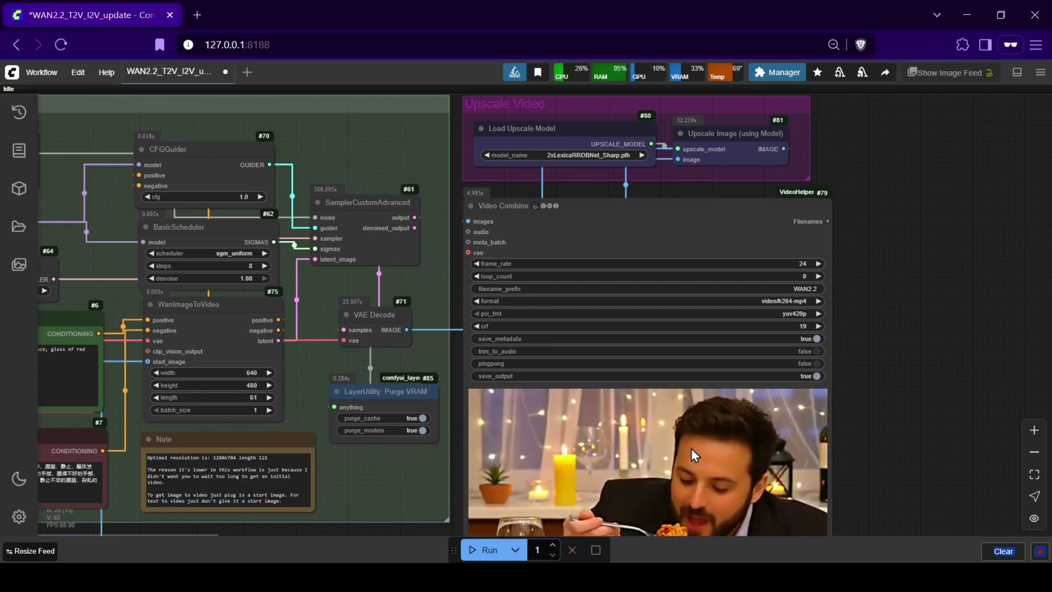
# Step: Centre the Video Combine preview of the man eating spaghetti by candlelight on screen
pyautogui.scroll(-5, 887, 384)
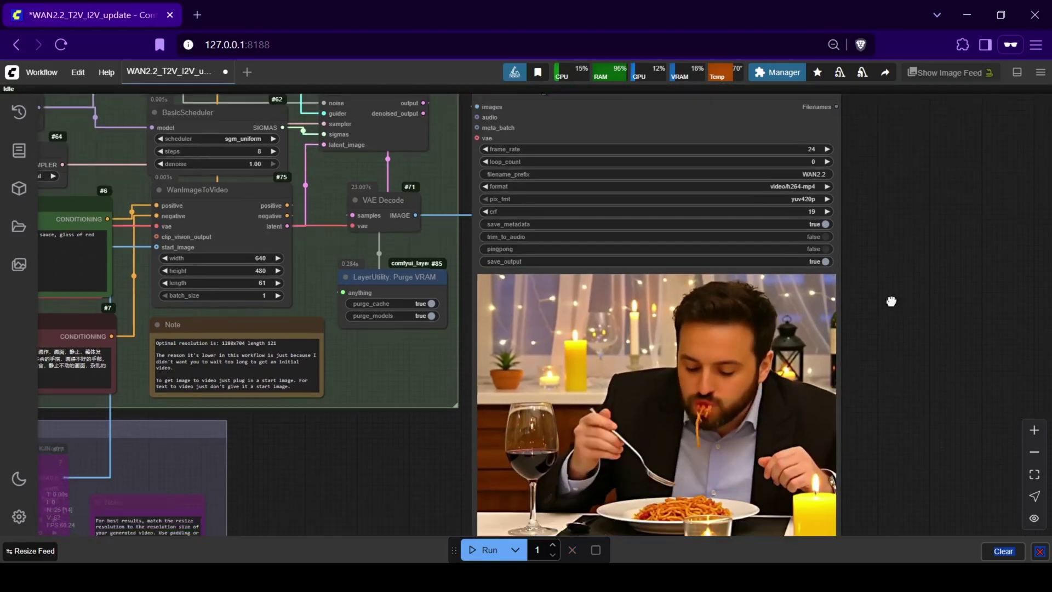
pyautogui.moveTo(411, 410); pyautogui.dragTo(362, 399)
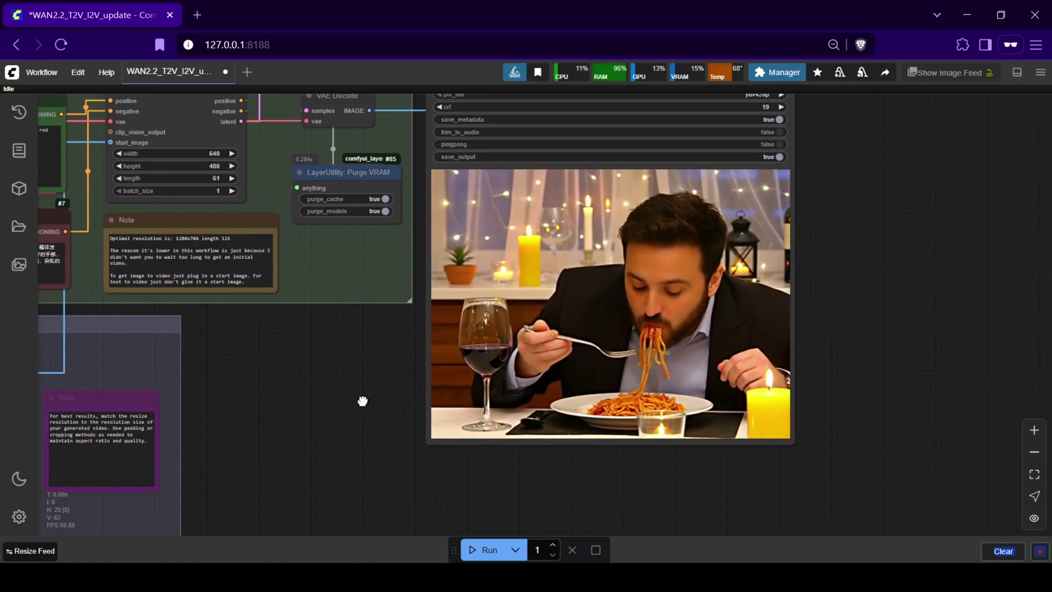
pyautogui.scroll(1, 553, 362)
pyautogui.scroll(3, 724, 334)
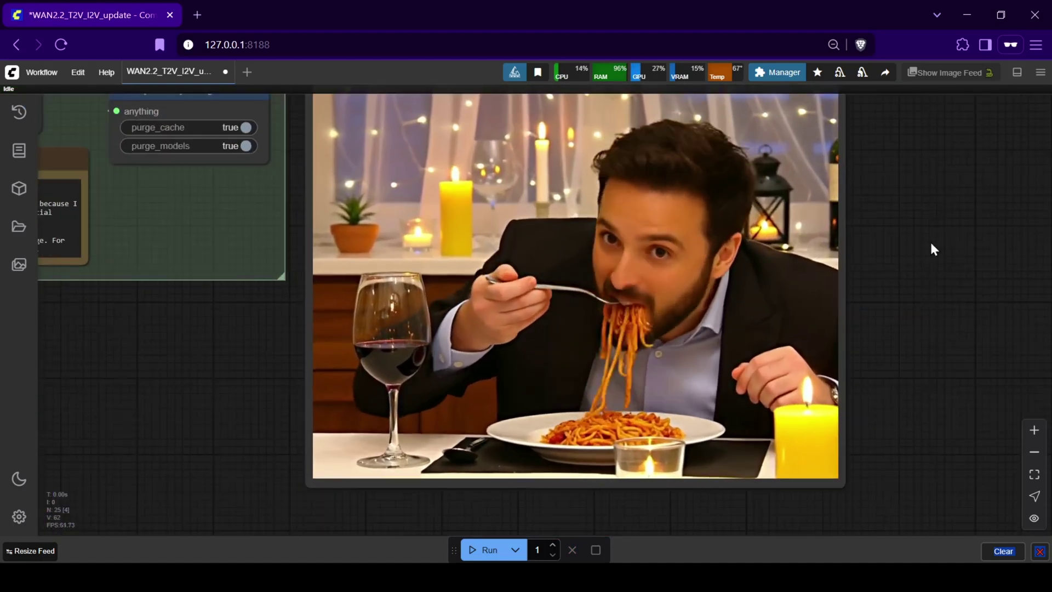
pyautogui.moveTo(932, 248); pyautogui.dragTo(939, 272)
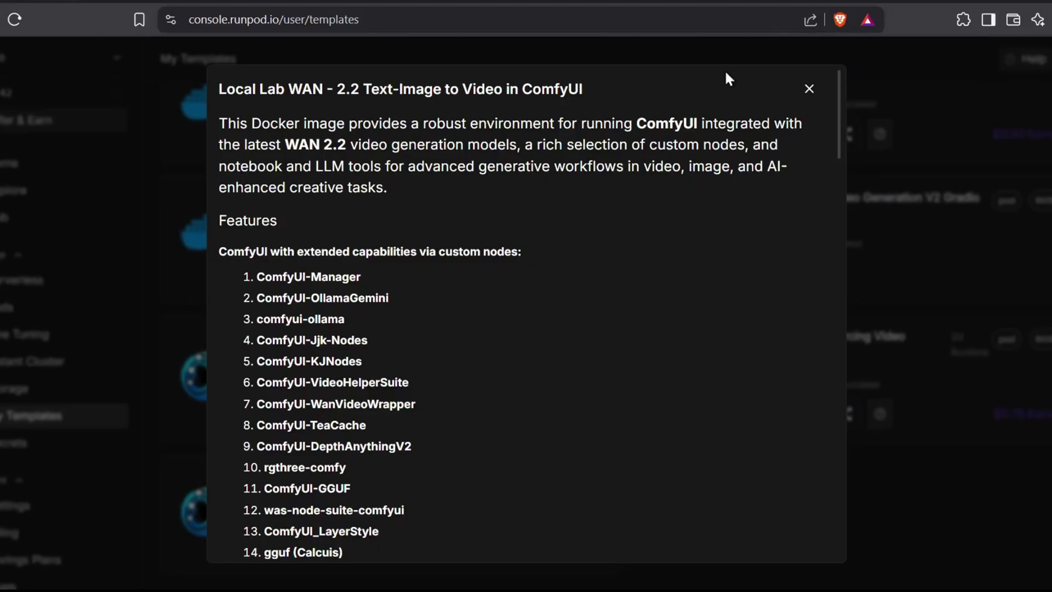
# Step: Scroll the template description down to its VAE, diffusion, GGUF UNet and LoRA model list
pyautogui.moveTo(840, 130); pyautogui.dragTo(835, 277)
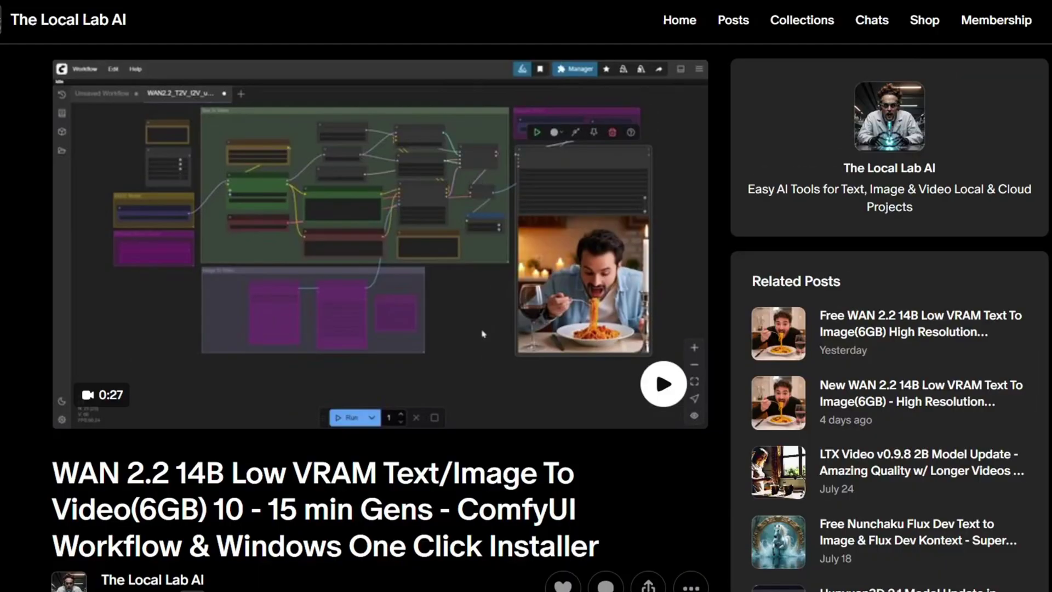
# Step: Scroll past the download links and requirements to the WAN2.2 JSON and installer attachments
pyautogui.scroll(-15, 483, 334)
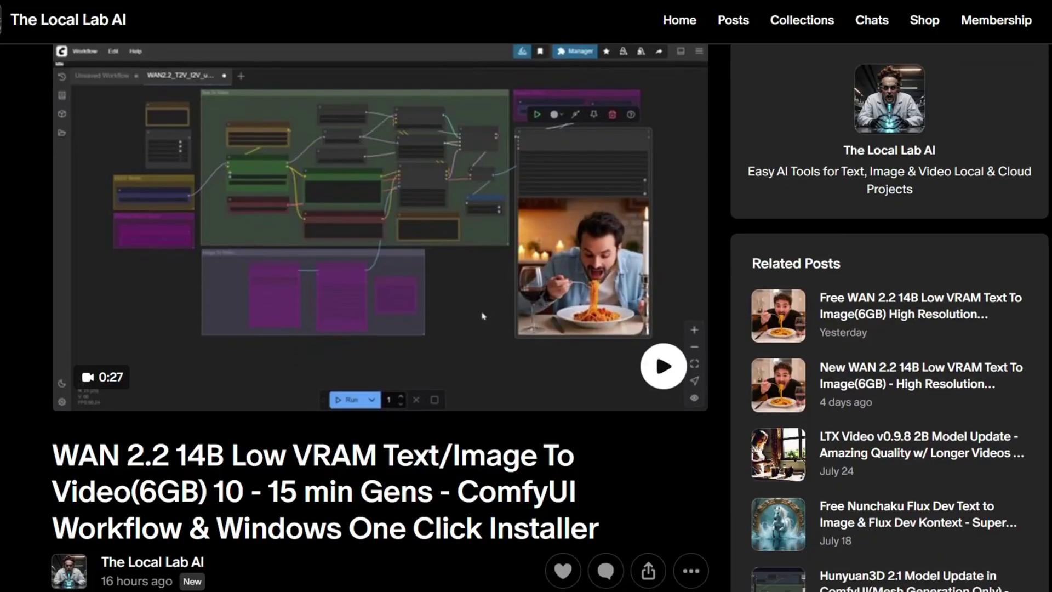
pyautogui.scroll(-20, 483, 334)
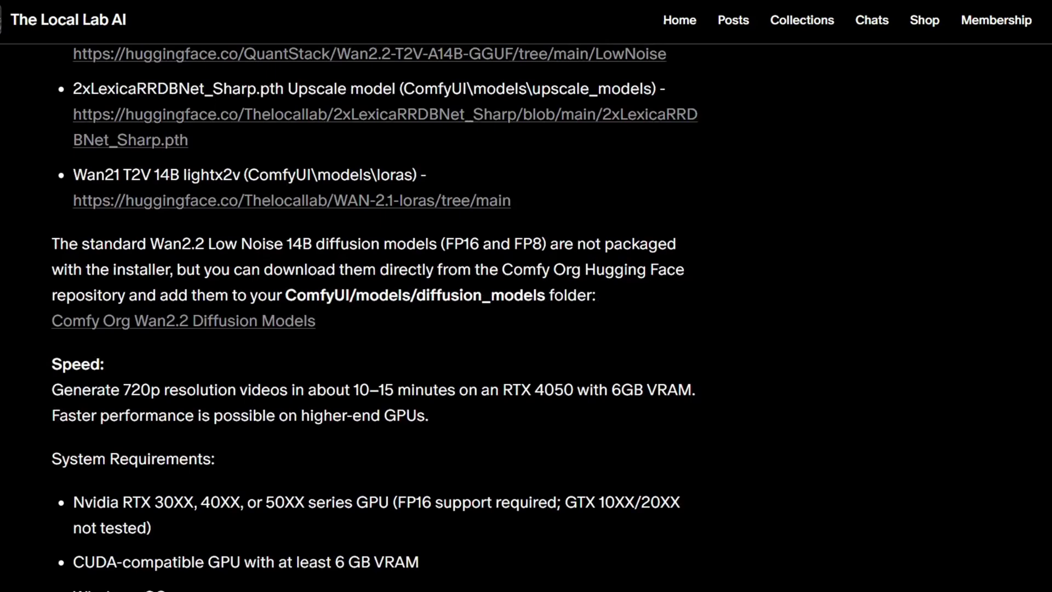
pyautogui.scroll(-1, 380, 317)
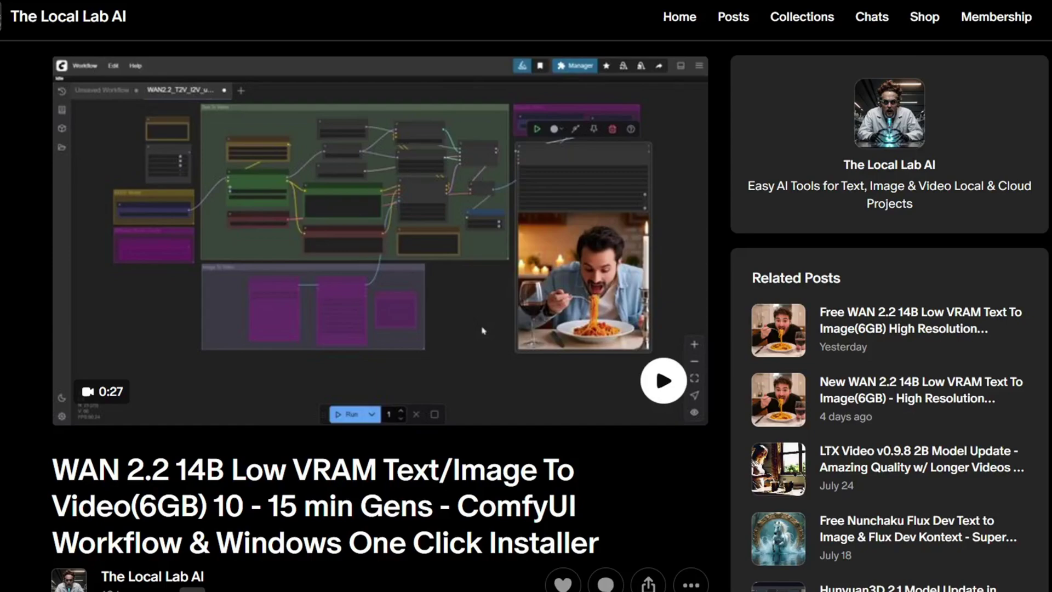
pyautogui.scroll(-15, 483, 330)
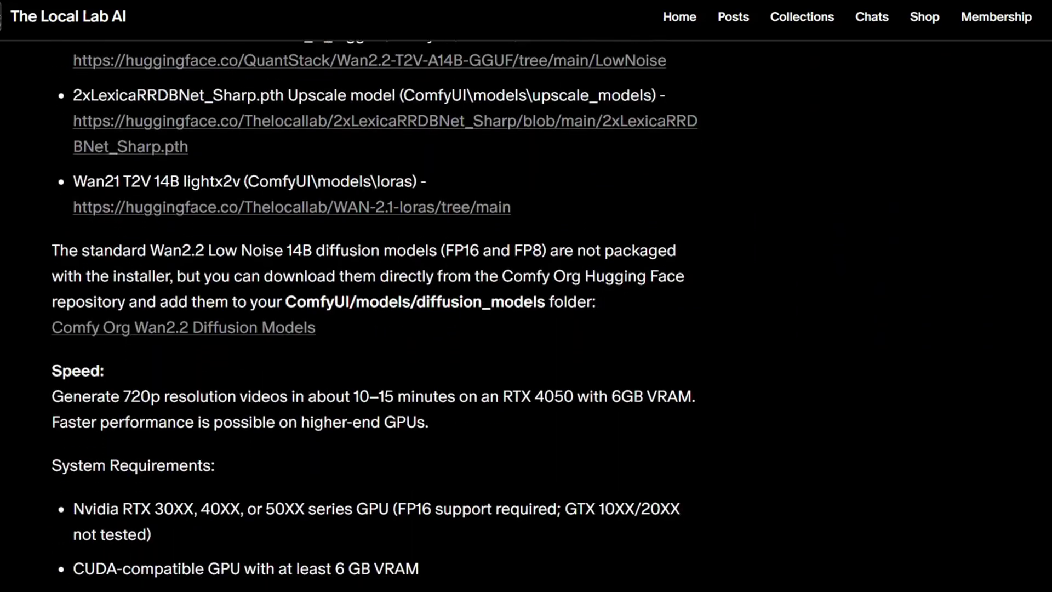
pyautogui.scroll(-14, 849, 532)
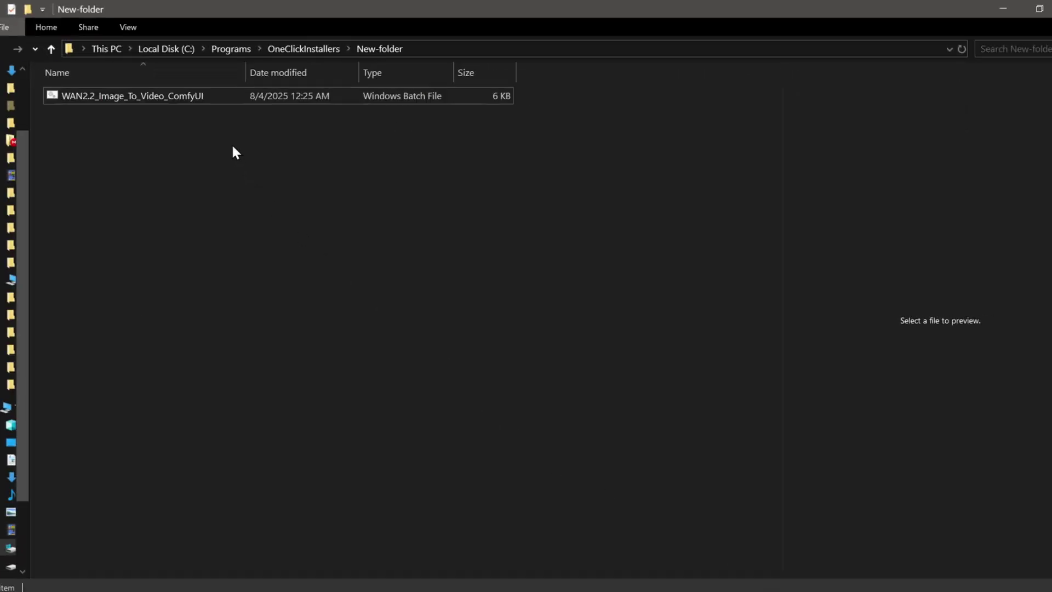
# Step: Run WAN2.2_Image_To_Video_ComfyUI.bat, then launch run_nvidia_gpu.bat from ComfyUI_windows_portable
pyautogui.click(207, 102)
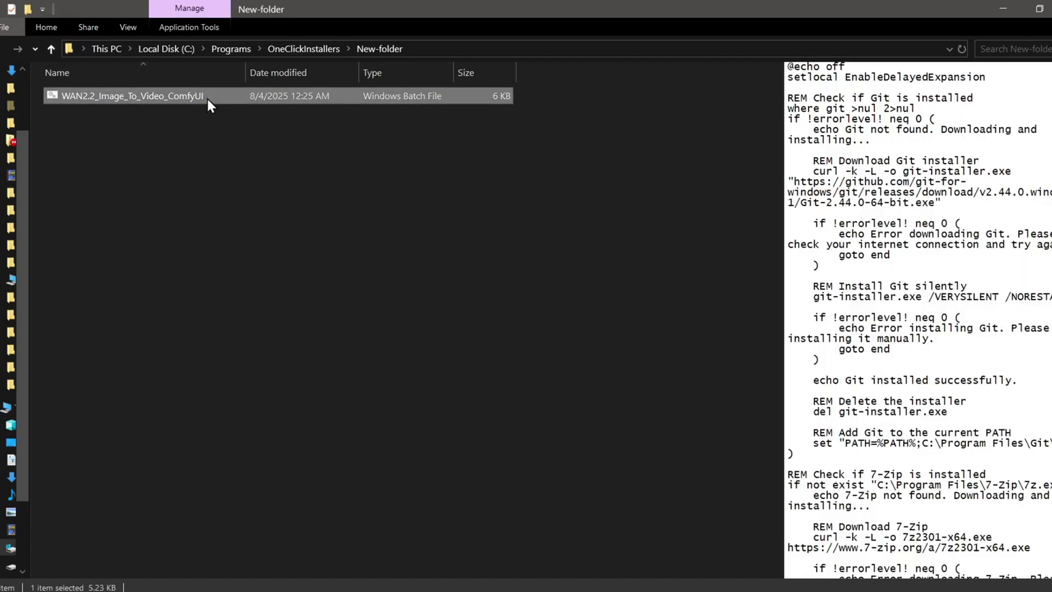
pyautogui.doubleClick(206, 97)
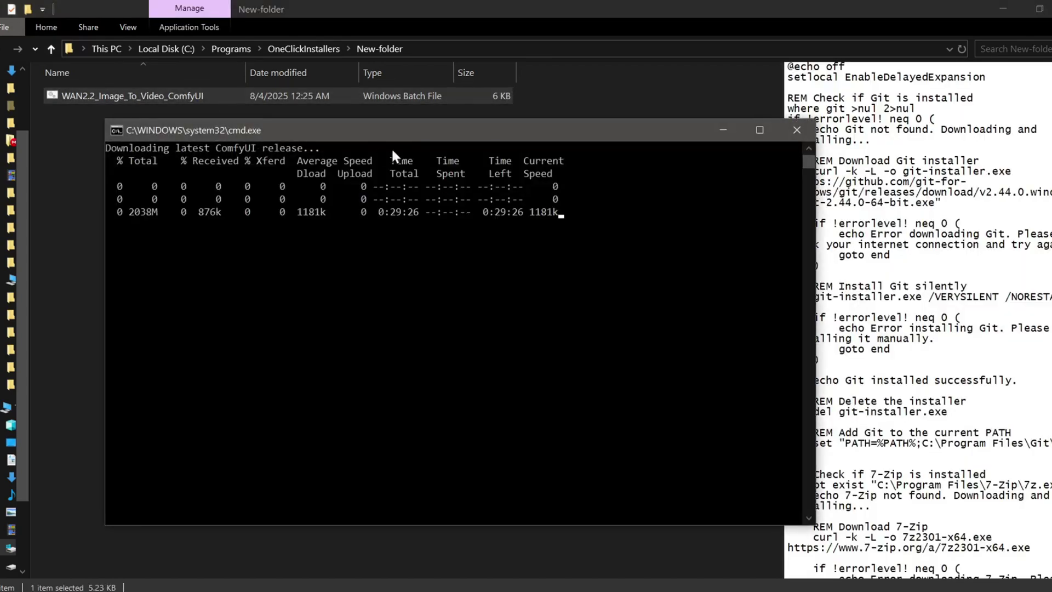
pyautogui.moveTo(434, 137); pyautogui.dragTo(426, 147)
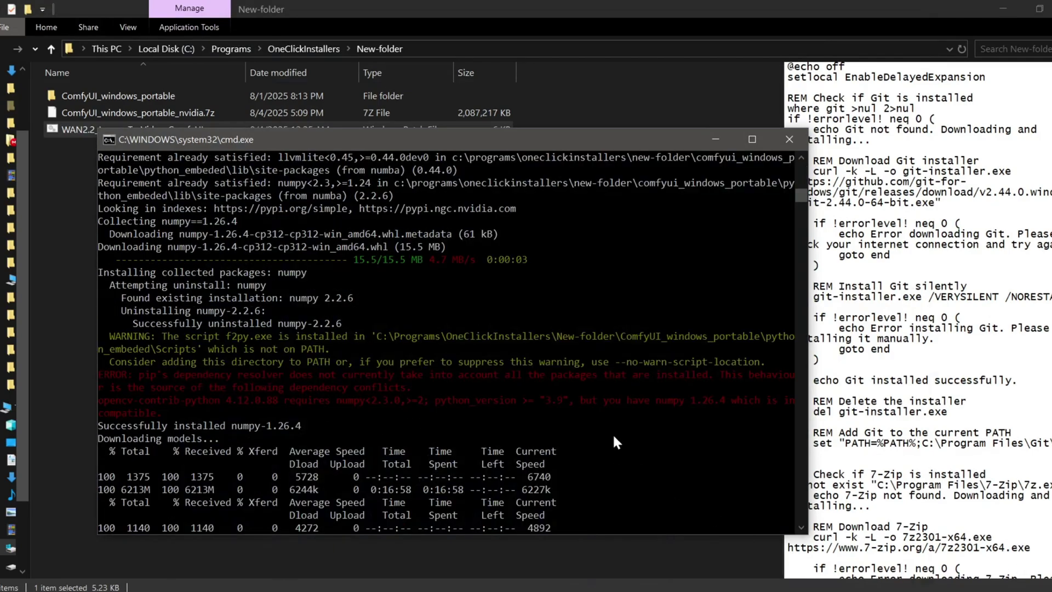
pyautogui.scroll(10, 612, 443)
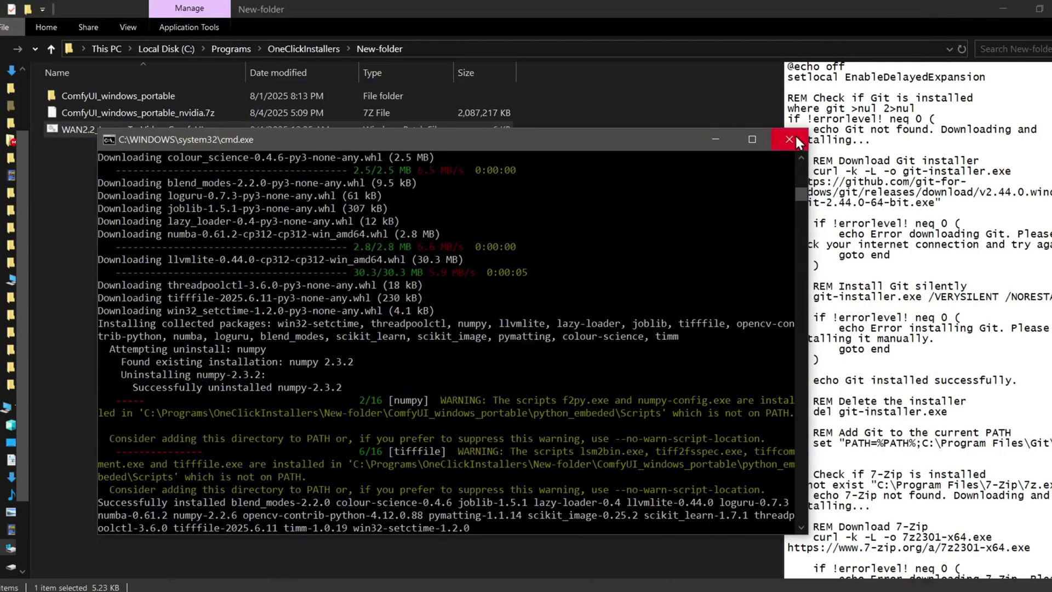
pyautogui.click(789, 139)
pyautogui.doubleClick(203, 96)
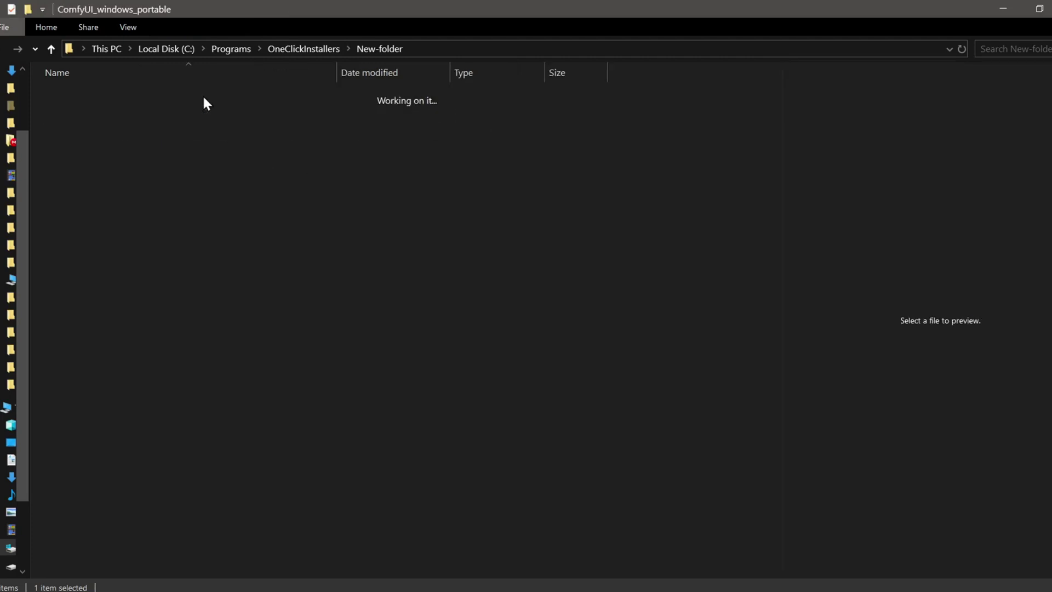
pyautogui.doubleClick(222, 183)
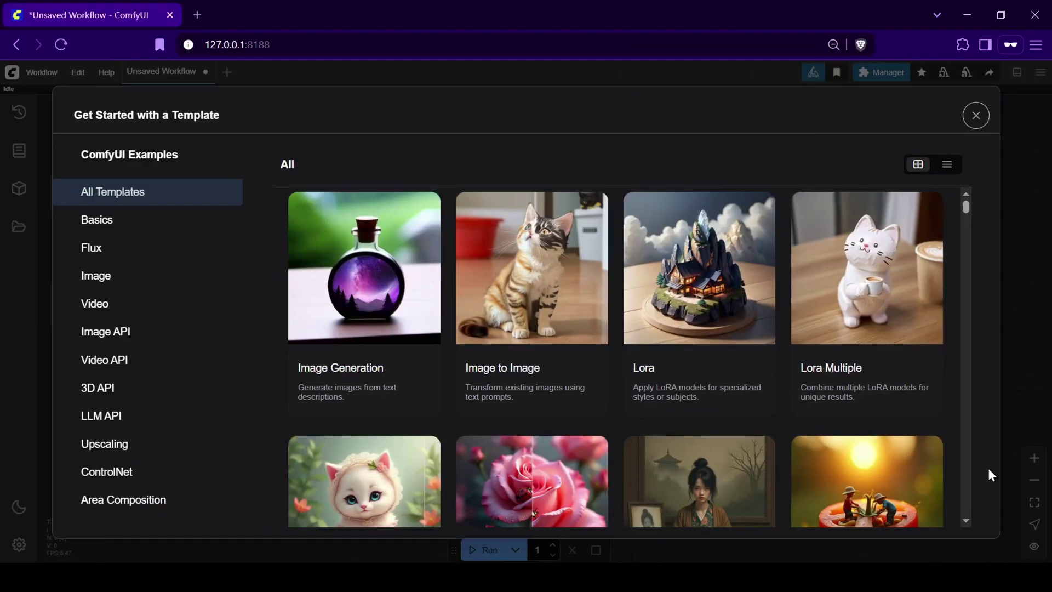
# Step: Close the template picker and load WAN2.2_T2V_I2V_update.json from the Workflow menu
pyautogui.click(976, 122)
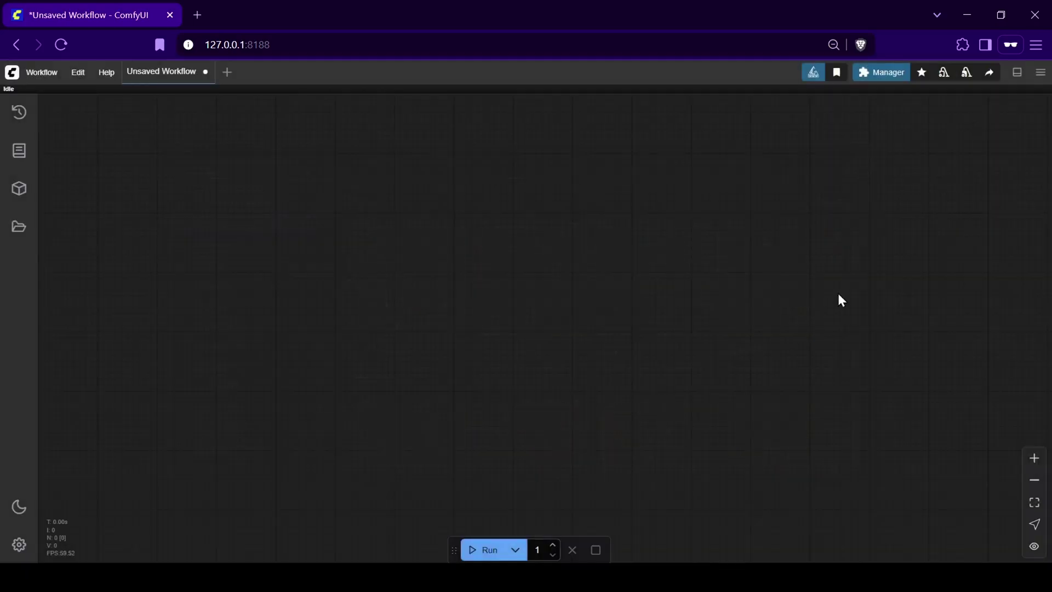
pyautogui.click(42, 72)
pyautogui.click(51, 118)
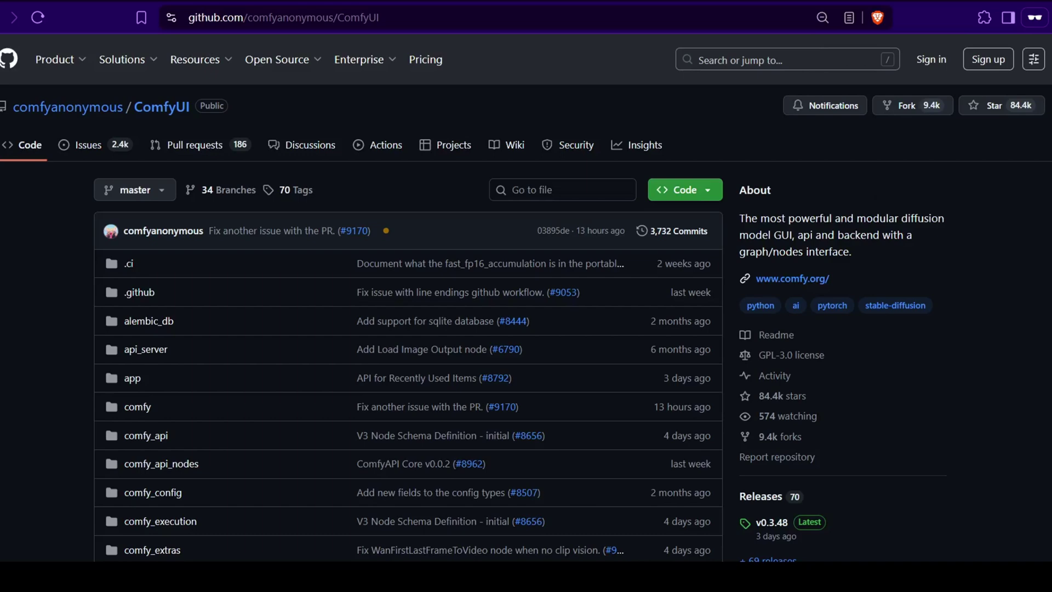
# Step: Open the ComfyUI v0.3.48 release and scroll to its Assets listing the portable Nvidia 7z
pyautogui.scroll(-8, 526, 301)
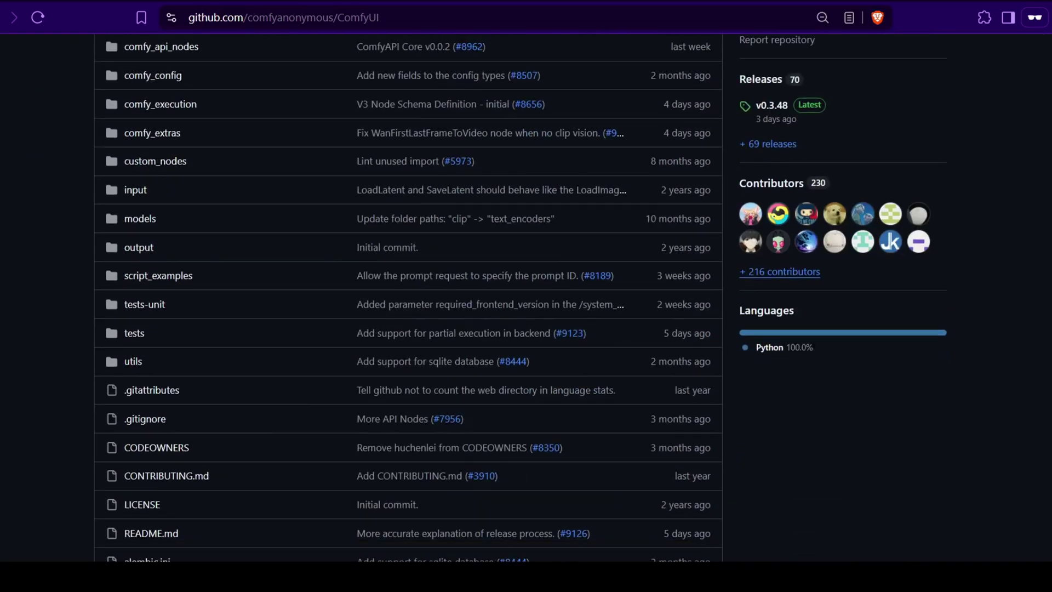
pyautogui.click(771, 106)
pyautogui.scroll(-2, 585, 294)
pyautogui.scroll(-4, 585, 298)
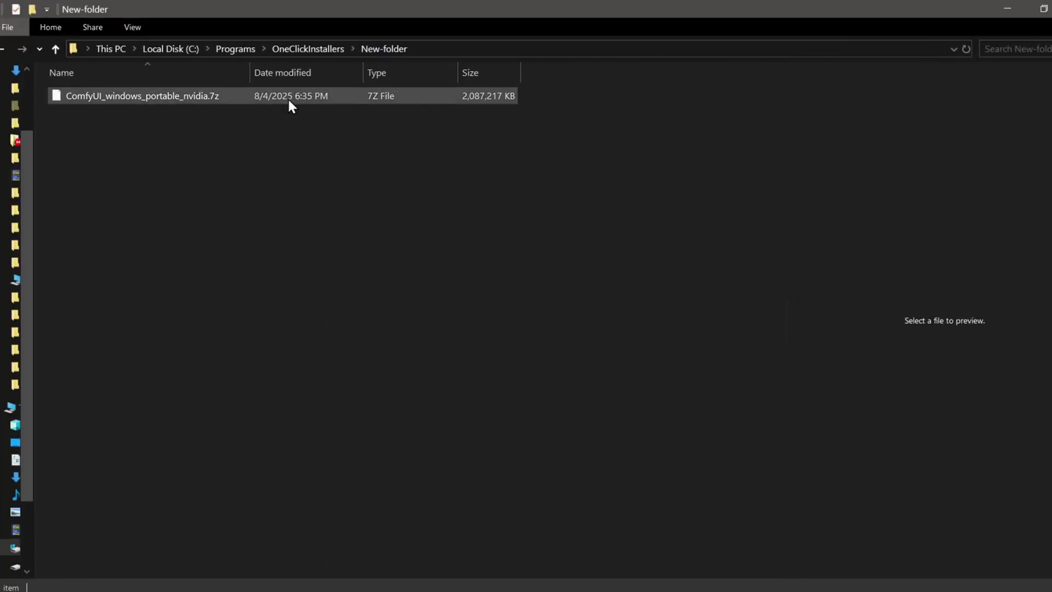
# Step: Extract ComfyUI_windows_portable_nvidia.7z with 7-Zip into a folder of the same name
pyautogui.rightClick(288, 100)
pyautogui.moveTo(383, 184)
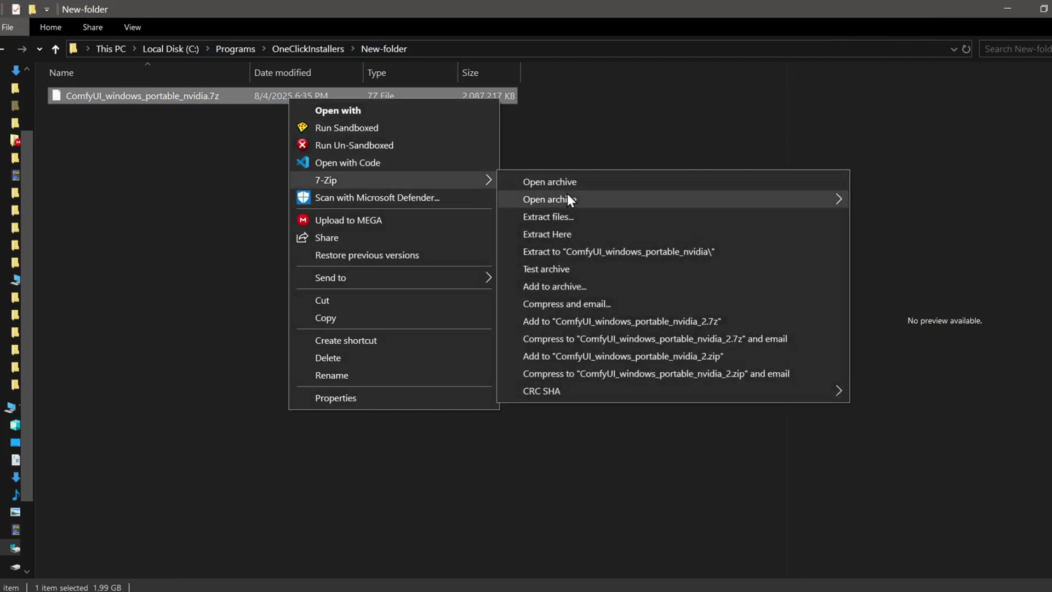
pyautogui.click(613, 218)
pyautogui.click(524, 397)
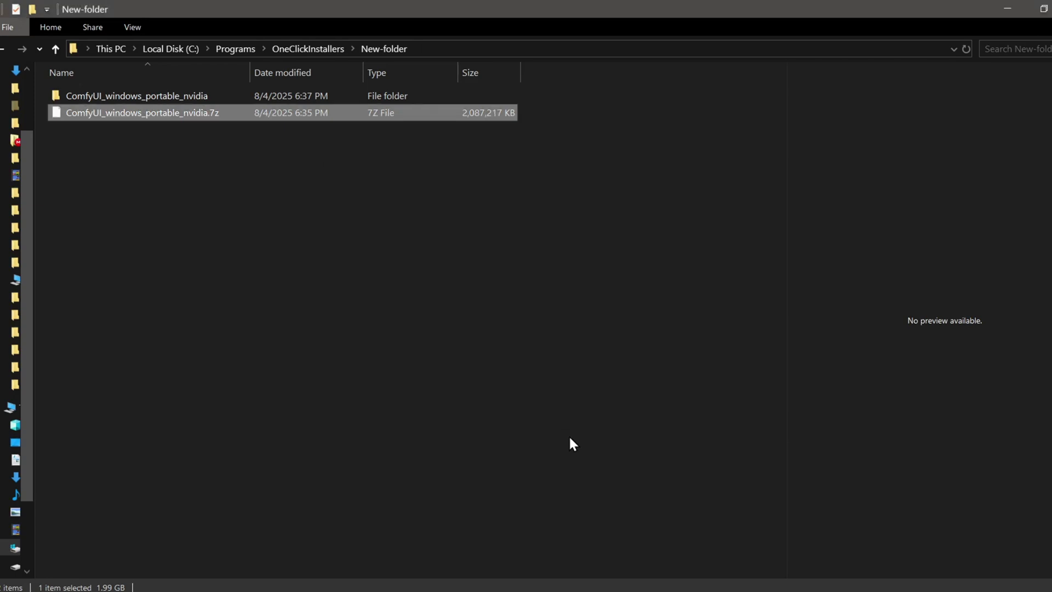
# Step: Open a Command Prompt in ComfyUI_windows_portable\ComfyUI\custom_nodes via the address bar
pyautogui.doubleClick(189, 95)
pyautogui.doubleClick(191, 100)
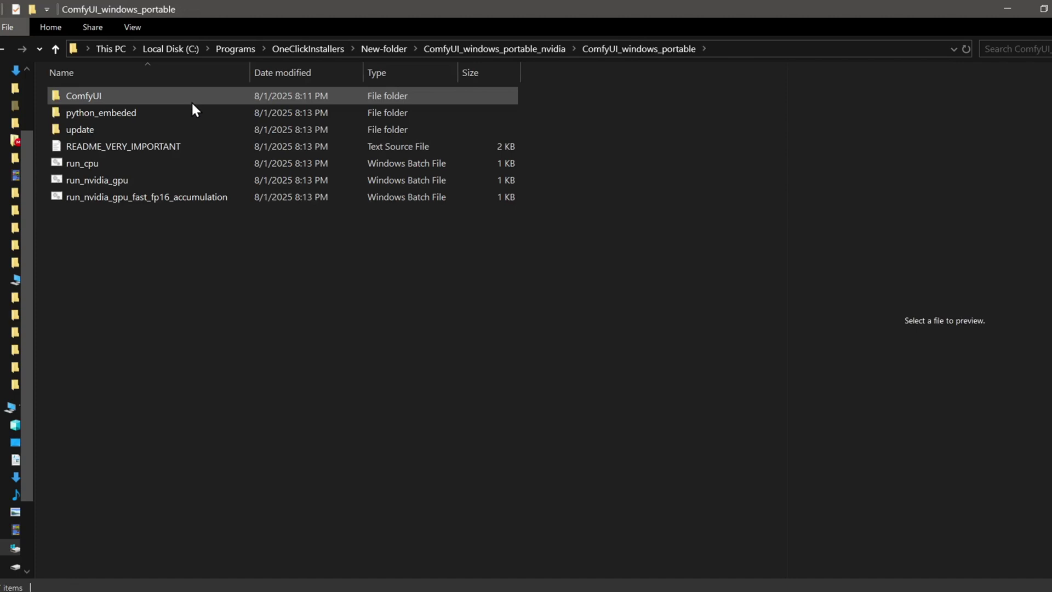
pyautogui.doubleClick(192, 96)
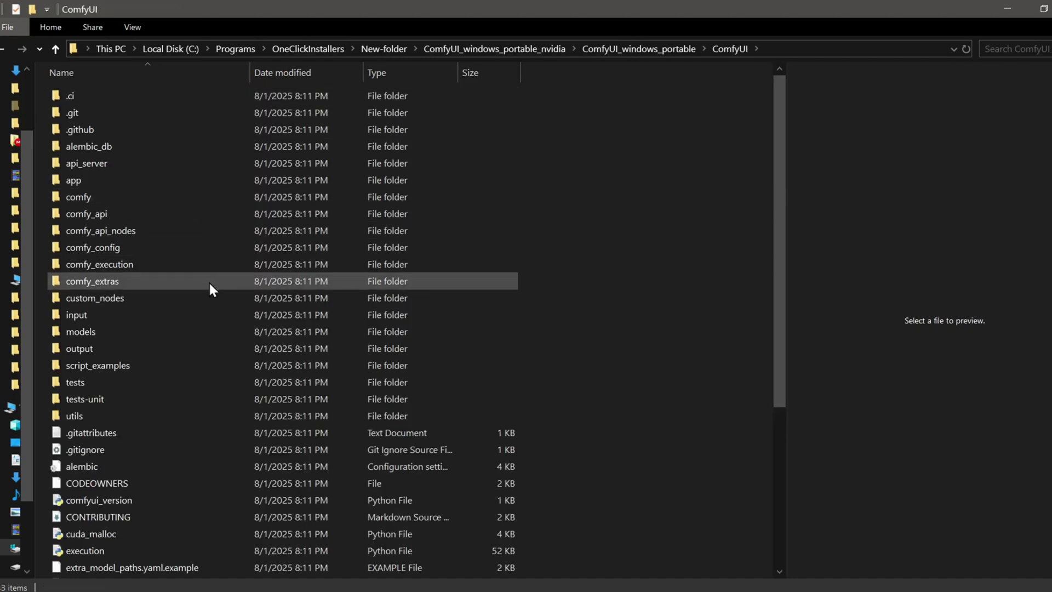
pyautogui.doubleClick(200, 298)
pyautogui.click(846, 46)
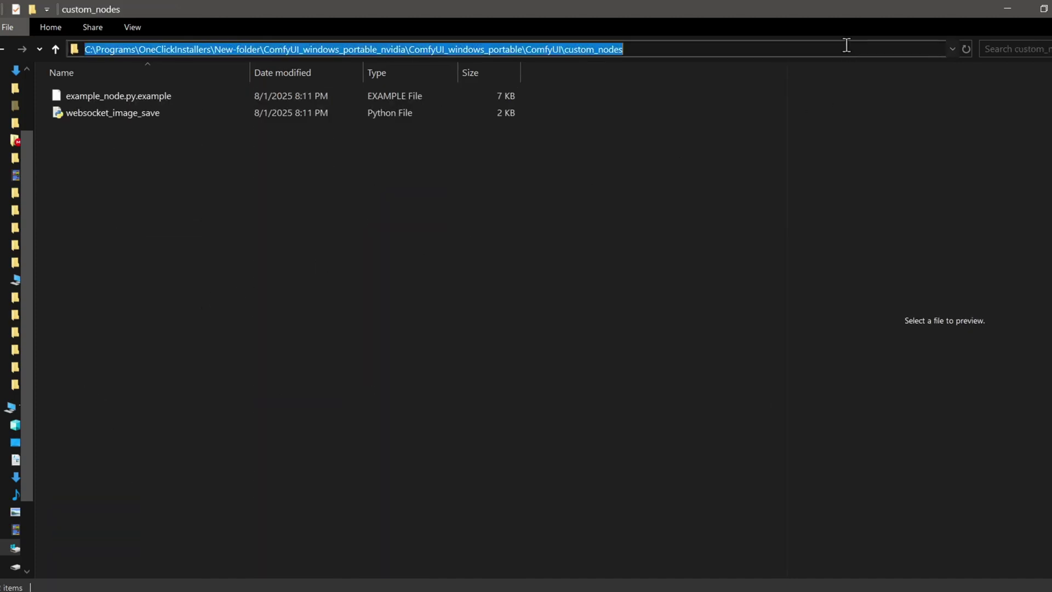
pyautogui.write('cmd')
pyautogui.press('Return')
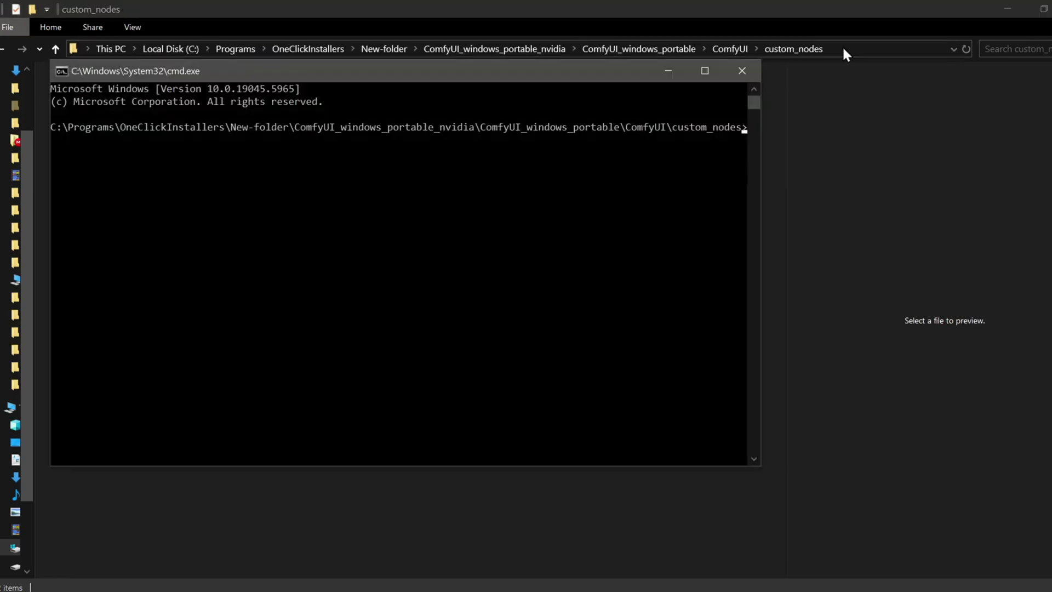
pyautogui.moveTo(760, 422); pyautogui.dragTo(926, 423)
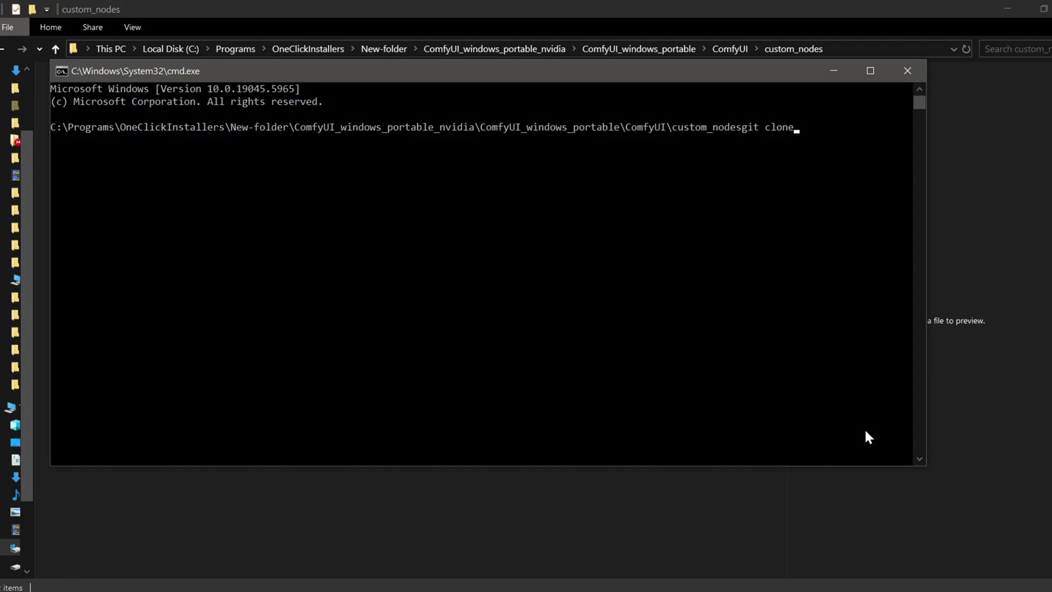
# Step: Copy the ComfyUI-Manager clone URL from GitHub and run git clone with it
pyautogui.hotkey('alt', 'Tab')
pyautogui.click(718, 221)
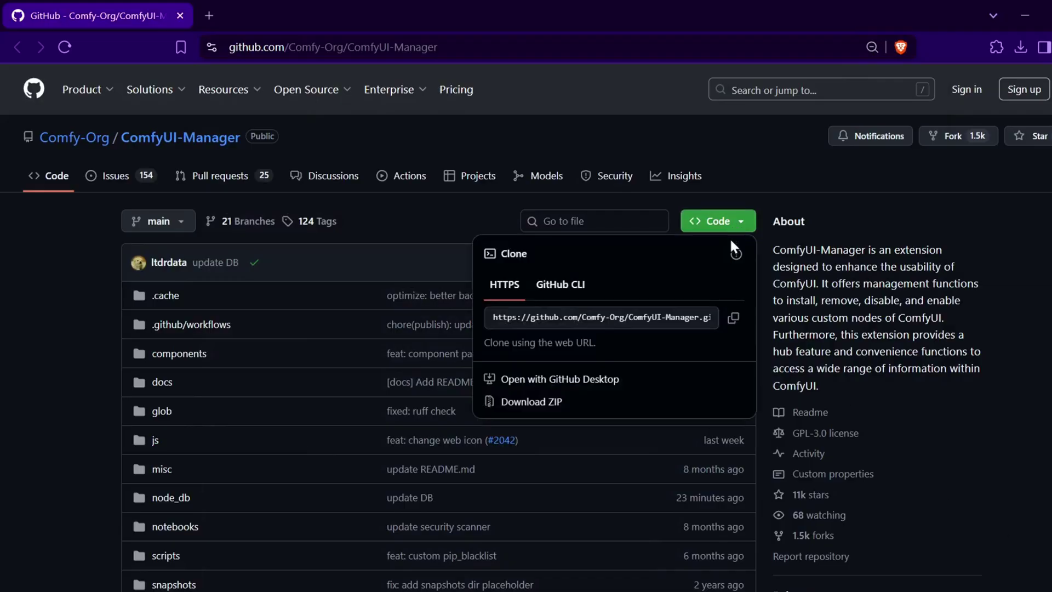
pyautogui.click(733, 318)
pyautogui.hotkey('alt', 'Tab')
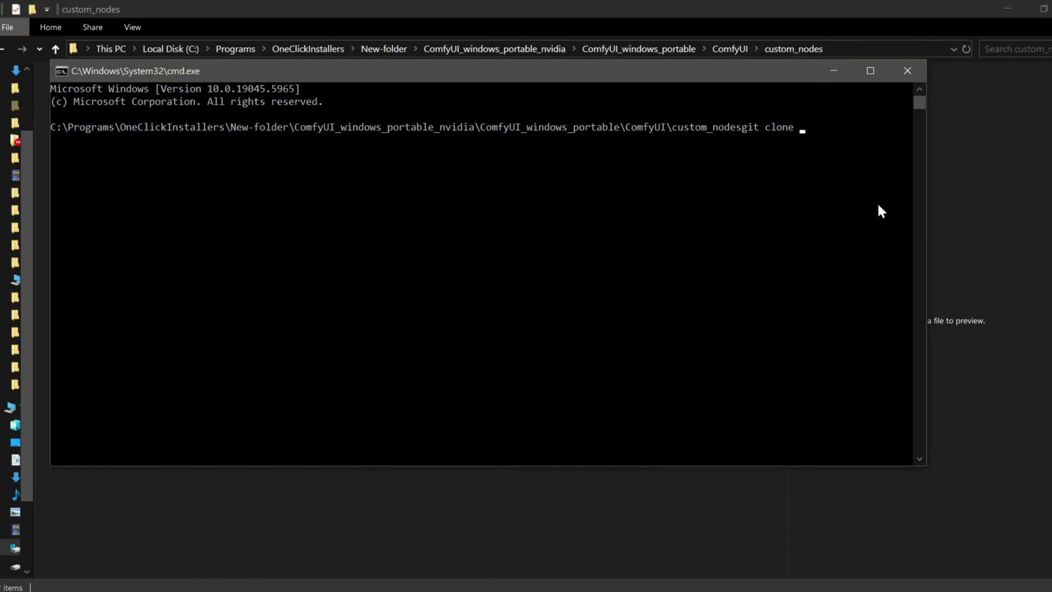
pyautogui.hotkey('ctrl', 'v')
pyautogui.press('Return')
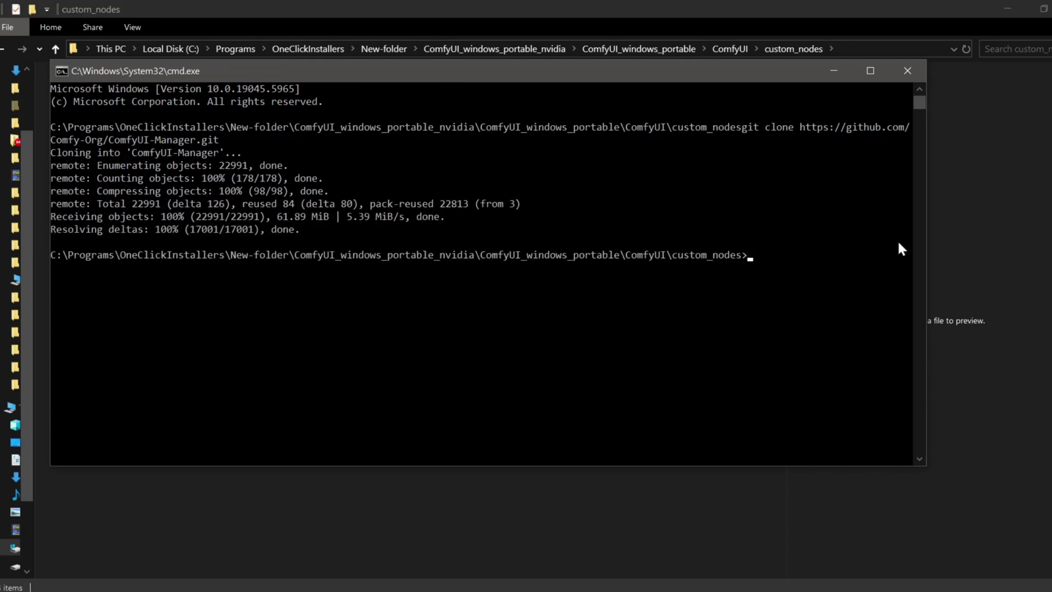
# Step: Close the old prompt and open a new Command Prompt in ComfyUI_windows_portable
pyautogui.click(899, 75)
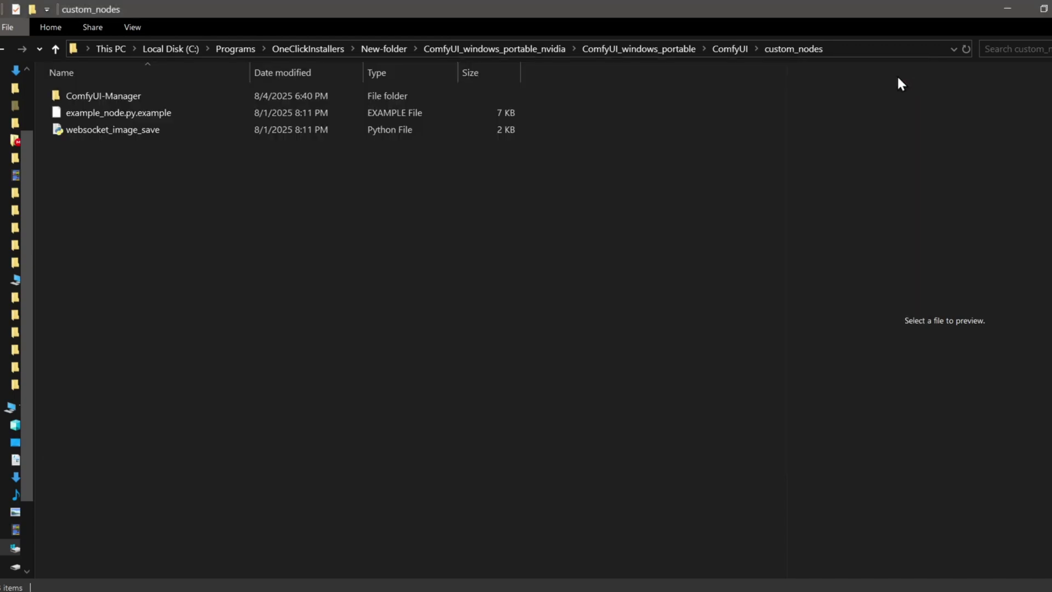
pyautogui.click(609, 50)
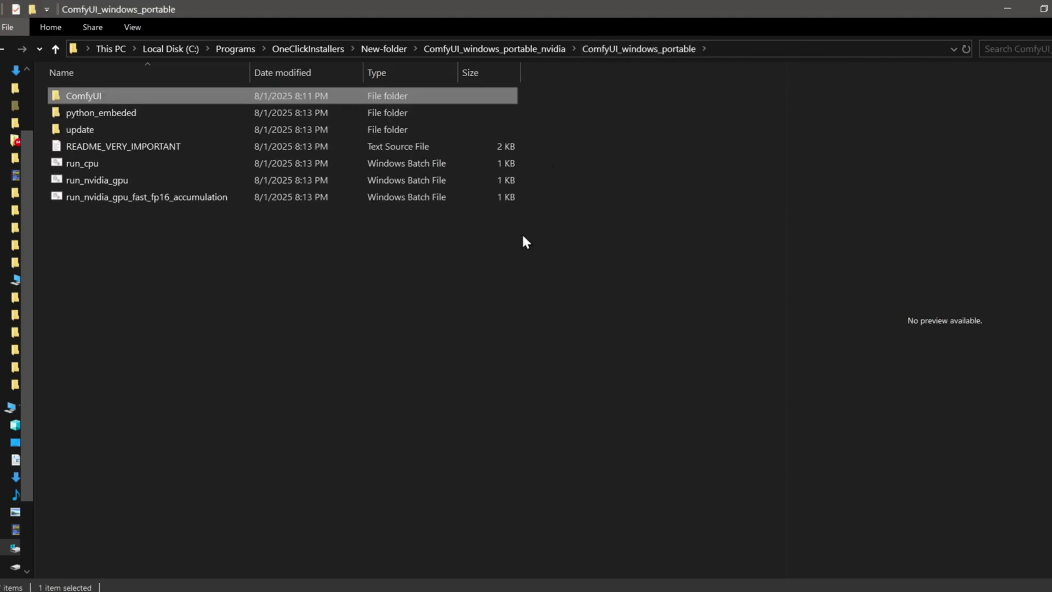
pyautogui.click(734, 48)
pyautogui.write('cmd')
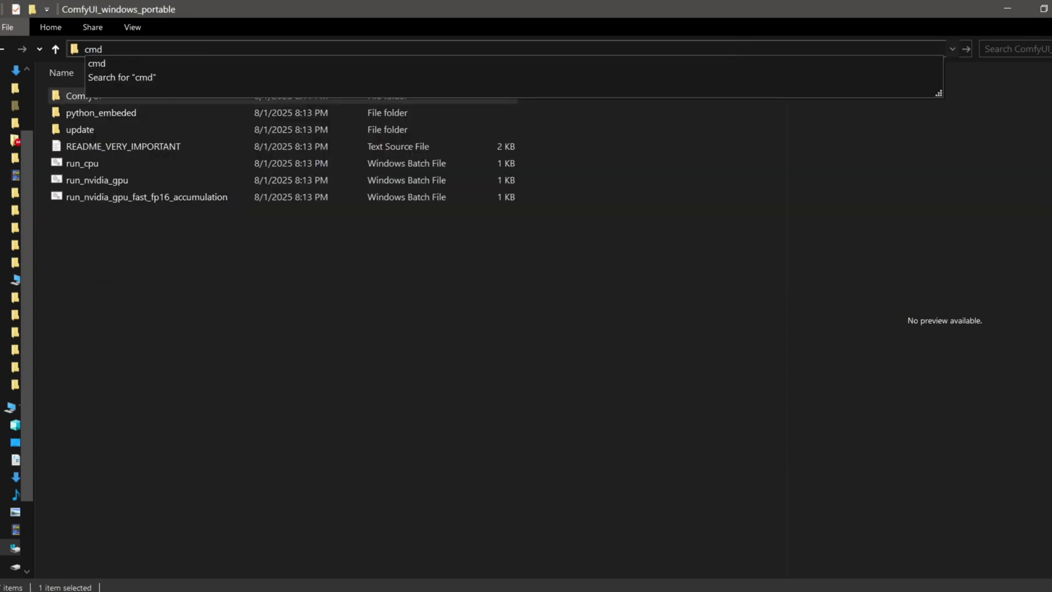
pyautogui.press('Return')
pyautogui.moveTo(563, 103); pyautogui.dragTo(688, 153)
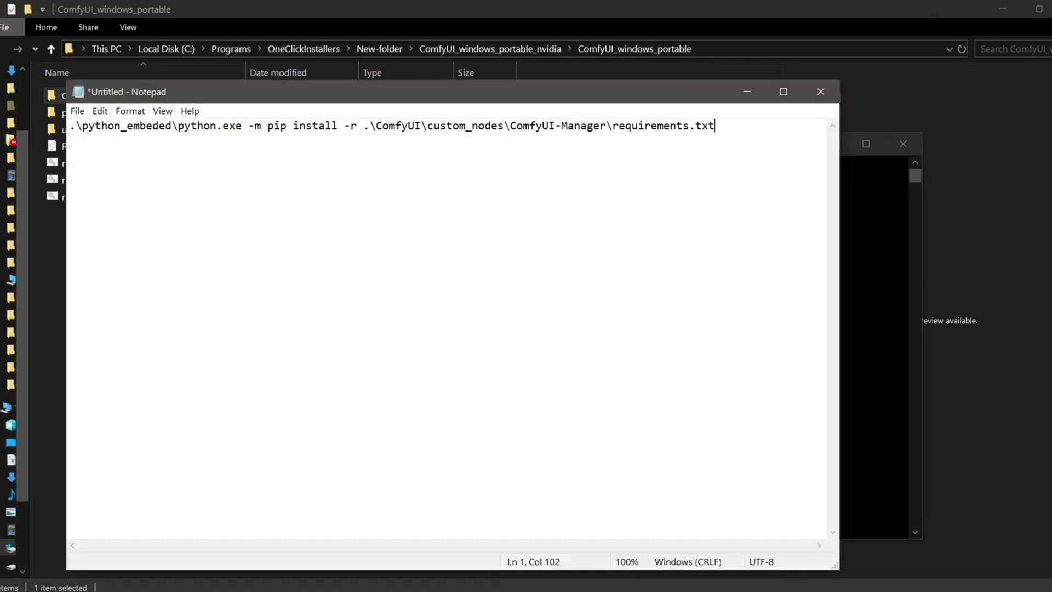
# Step: Copy the pip install -r requirements.txt line from Notepad and run it
pyautogui.moveTo(762, 126); pyautogui.dragTo(69, 126)
pyautogui.rightClick(110, 126)
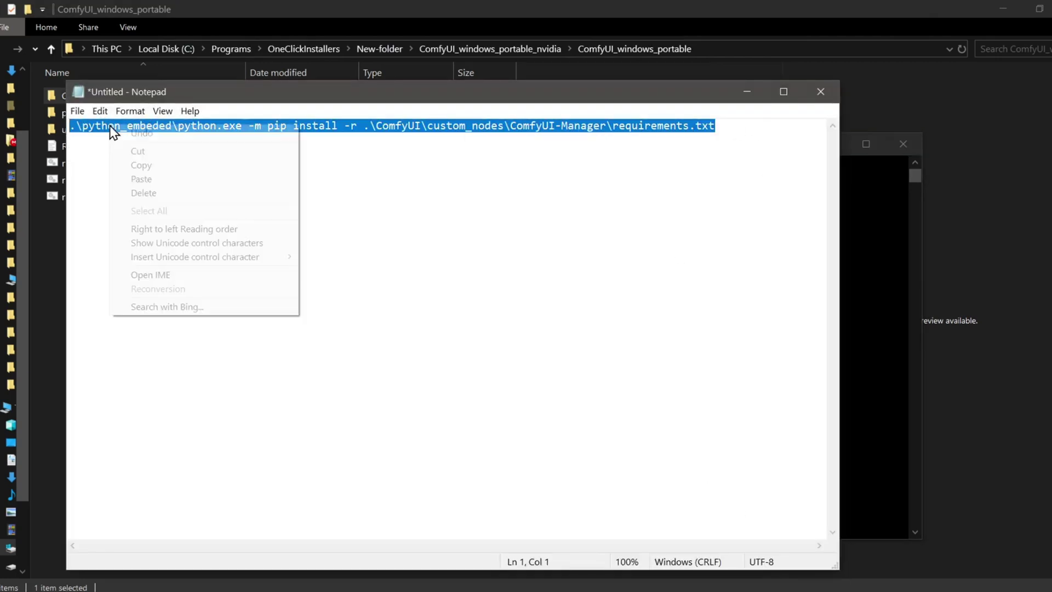
pyautogui.click(144, 164)
pyautogui.click(747, 91)
pyautogui.rightClick(808, 224)
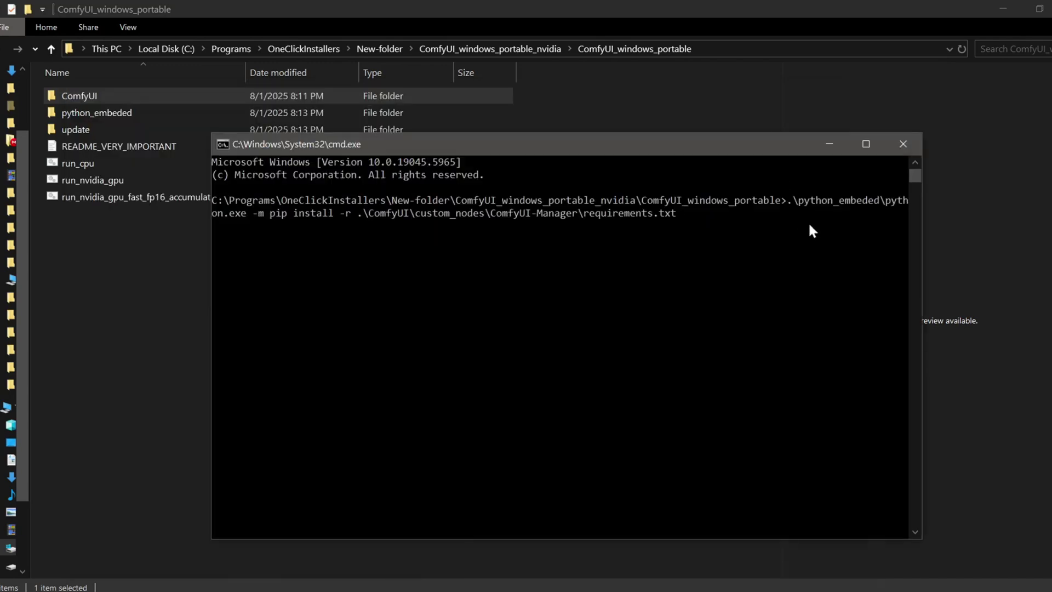
pyautogui.press('Return')
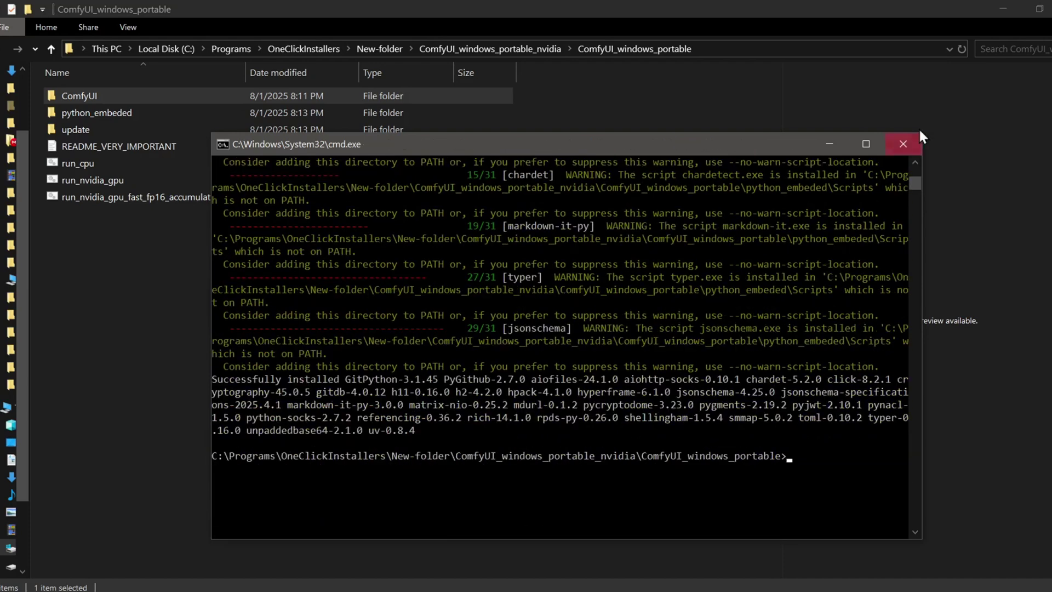
# Step: Browse the Wan2.2-T2V-A14B-GGUF LowNoise folder, covering Q2_K (5.3 GB) through Q8_0 (15.4 GB)
pyautogui.click(904, 144)
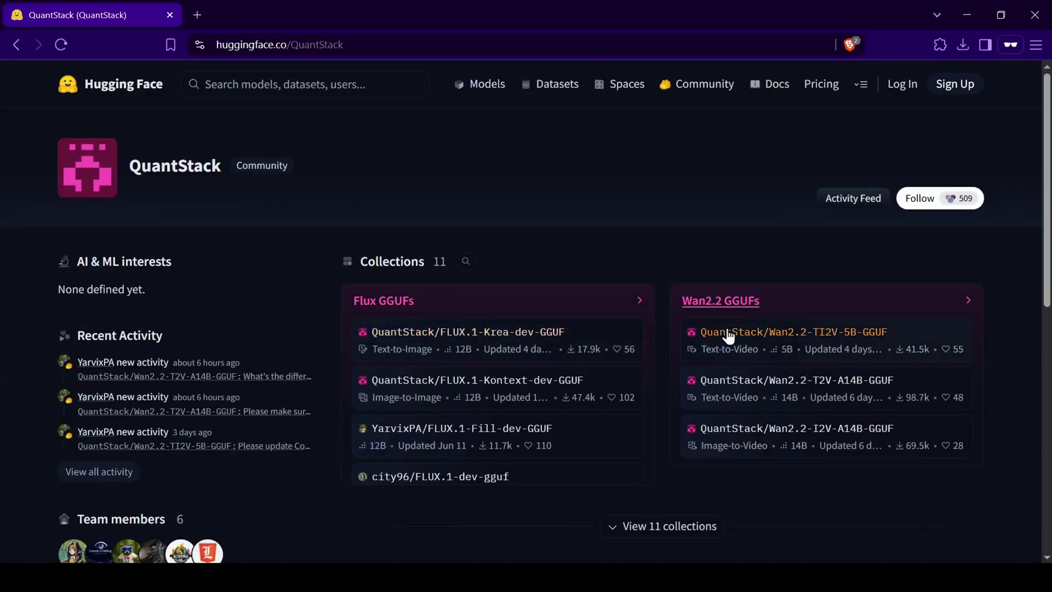
pyautogui.scroll(-4, 894, 327)
pyautogui.moveTo(1043, 231); pyautogui.dragTo(1049, 294)
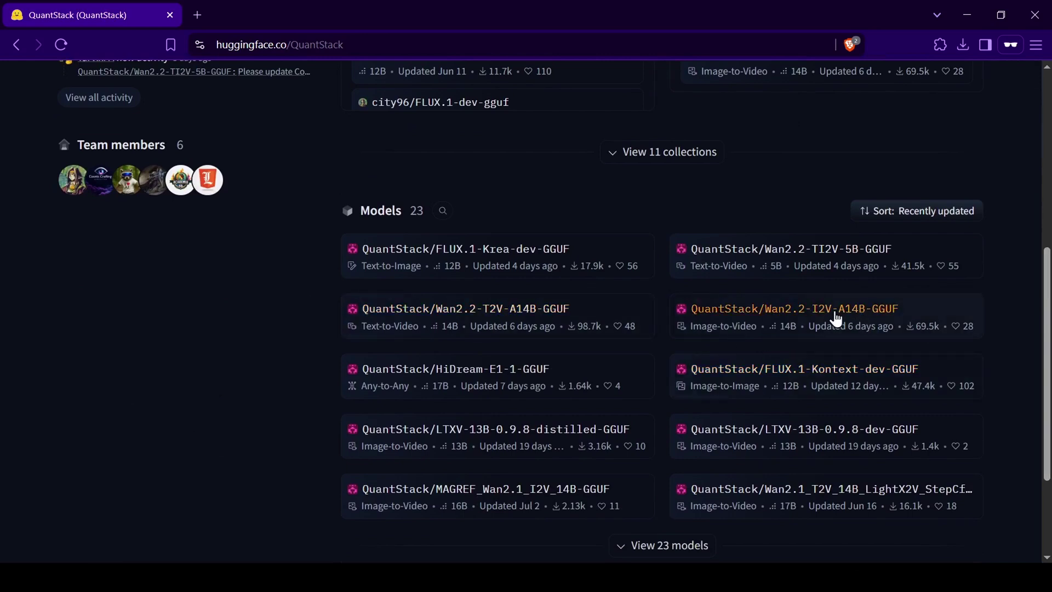
pyautogui.click(496, 316)
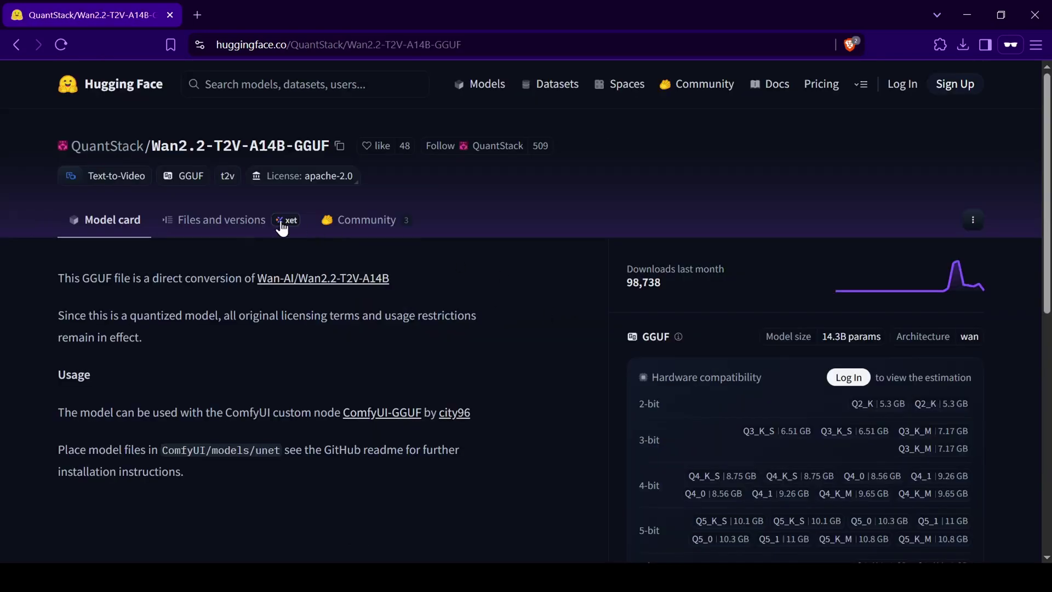
pyautogui.click(203, 224)
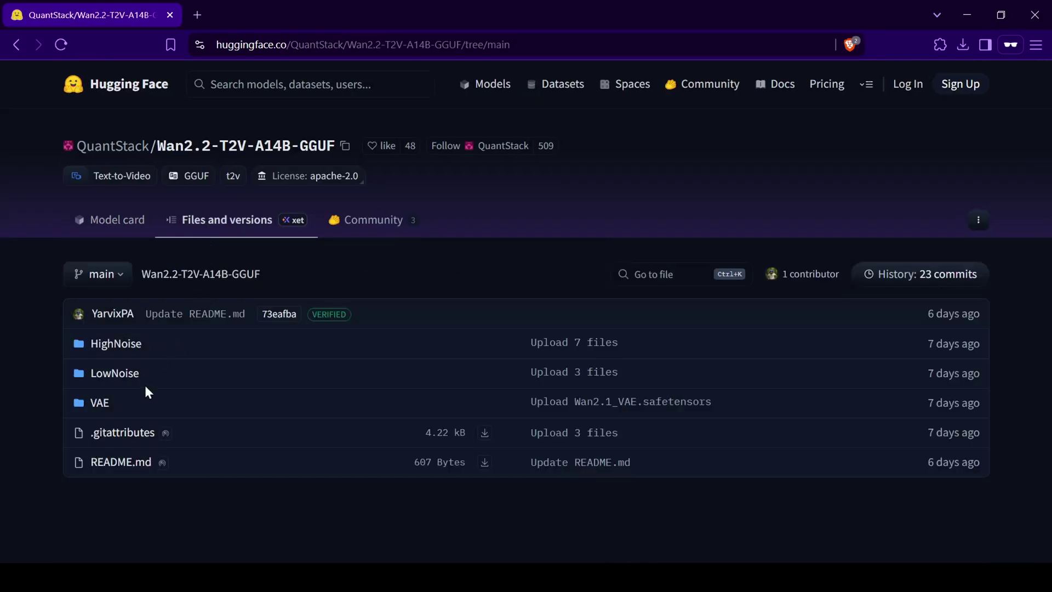
pyautogui.click(129, 375)
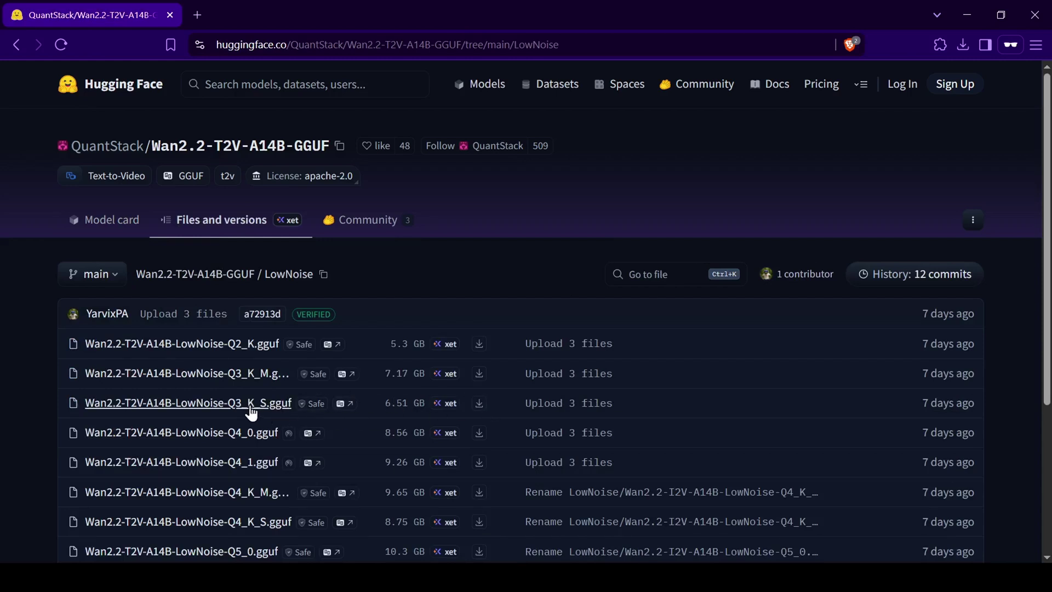
pyautogui.moveTo(1048, 333); pyautogui.dragTo(1046, 461)
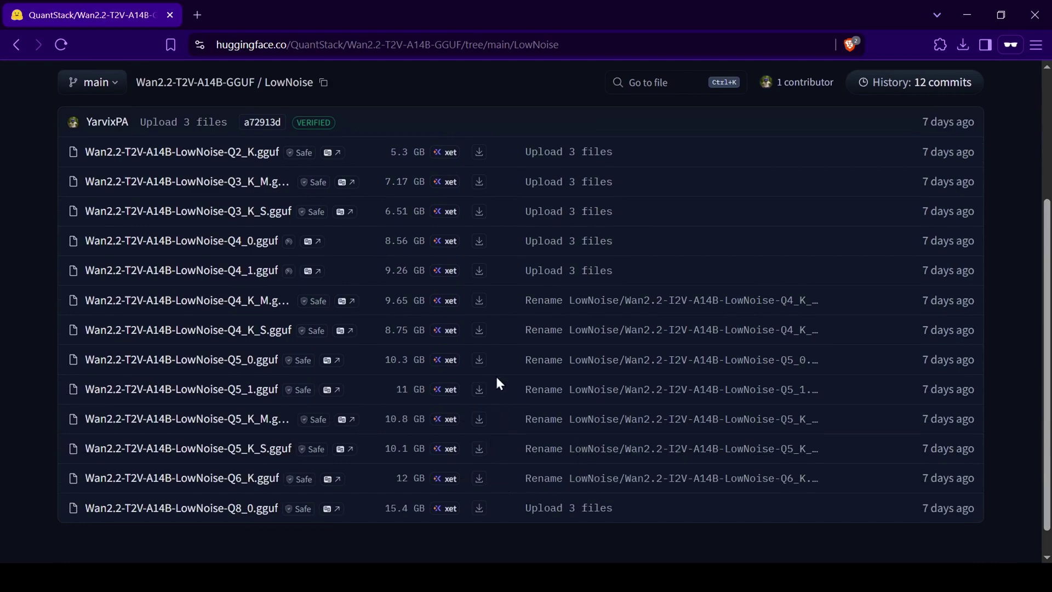
pyautogui.scroll(4, 497, 359)
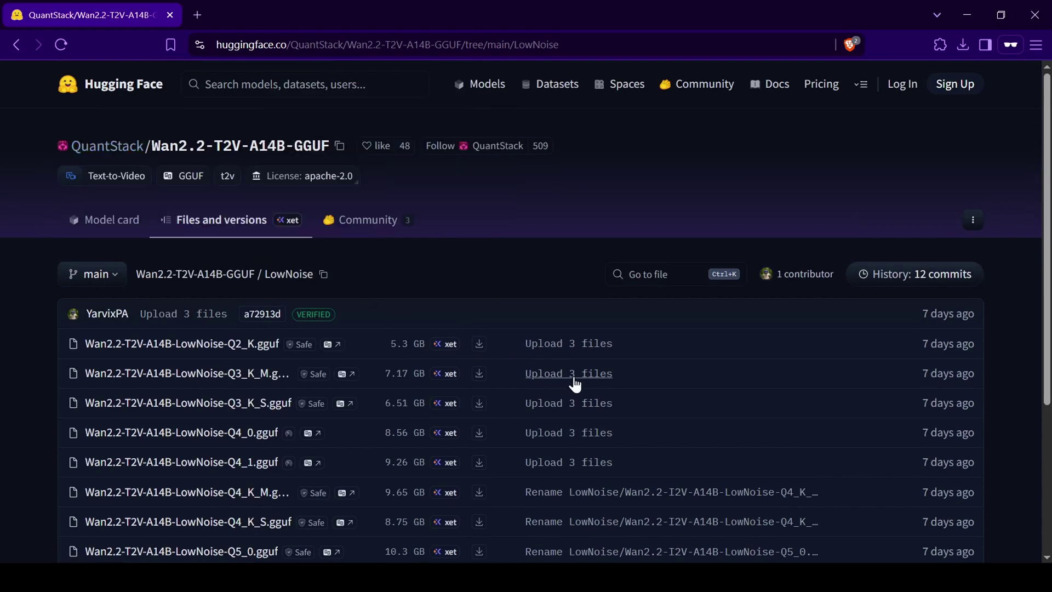
# Step: From QuantStack, browse the LowNoise files of Wan2.2-I2V-A14B-GGUF
pyautogui.click(84, 146)
pyautogui.scroll(-6, 728, 383)
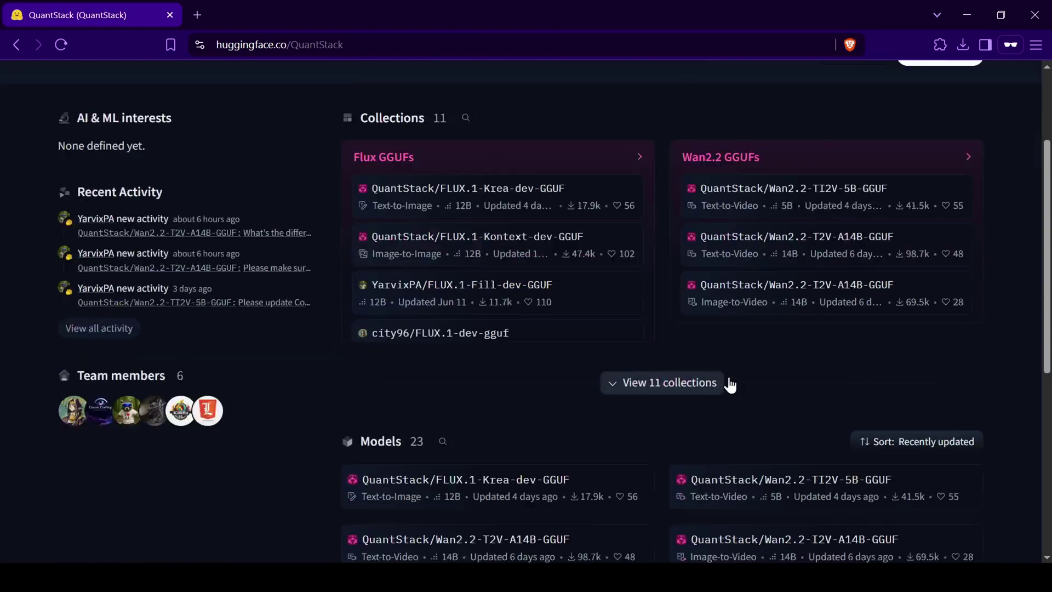
pyautogui.click(827, 319)
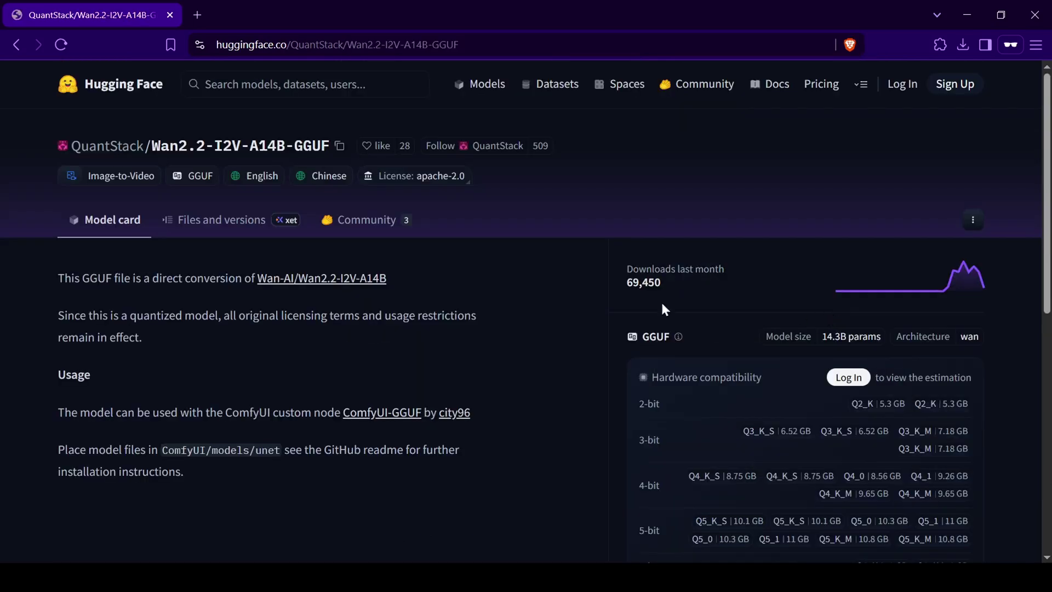
pyautogui.click(227, 226)
pyautogui.click(113, 377)
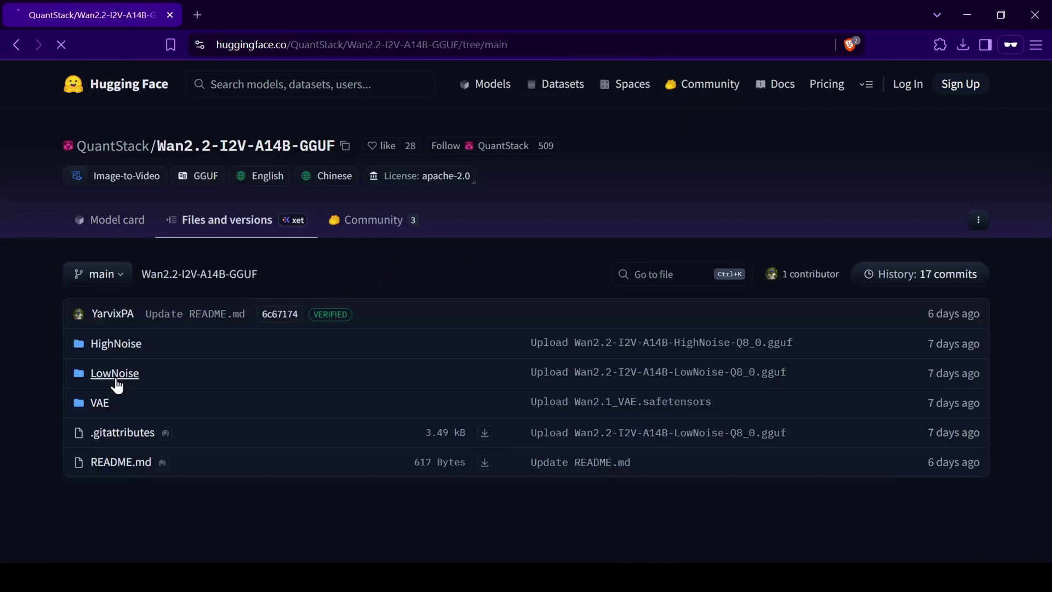
pyautogui.scroll(-4, 225, 390)
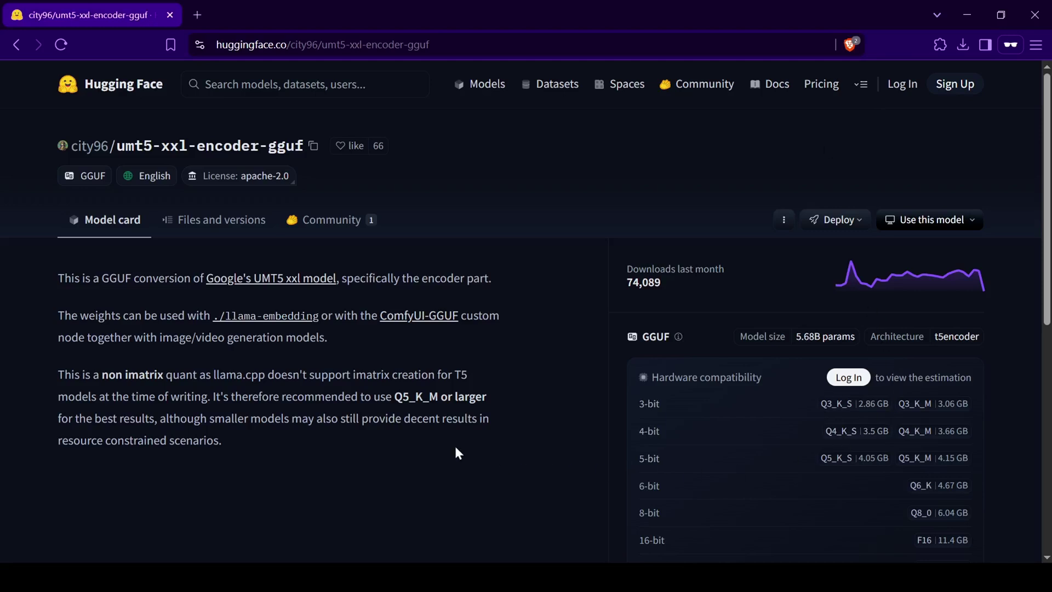
# Step: Review the files of the umt5-xxl-encoder-gguf, WAN-2.1-loras and 2xLexicaRRDBNet_Sharp repositories
pyautogui.click(197, 225)
pyautogui.scroll(-4, 425, 297)
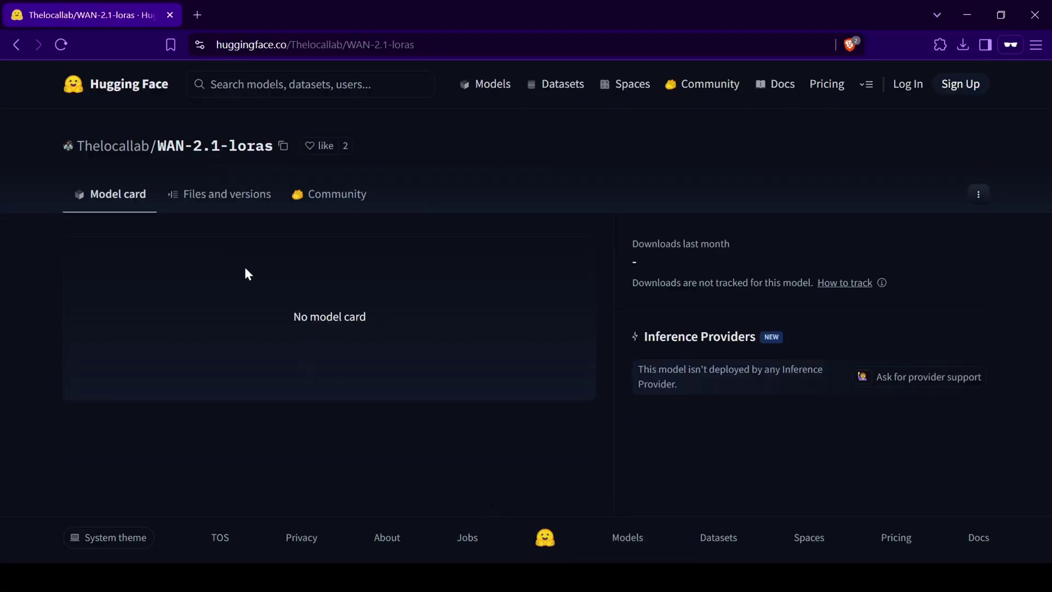
pyautogui.click(240, 203)
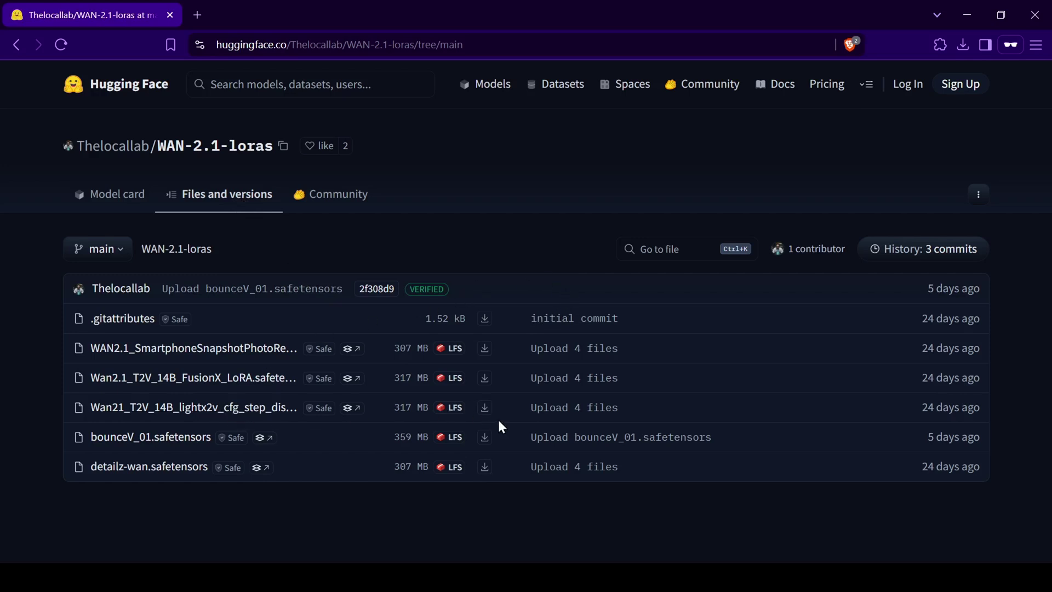
pyautogui.click(118, 147)
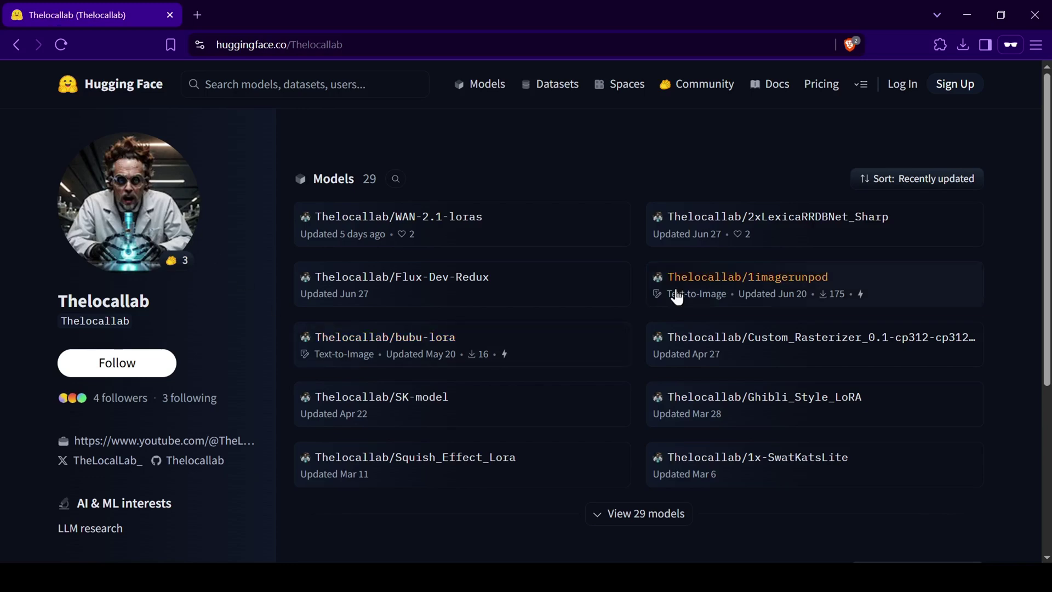
pyautogui.click(803, 219)
pyautogui.click(241, 203)
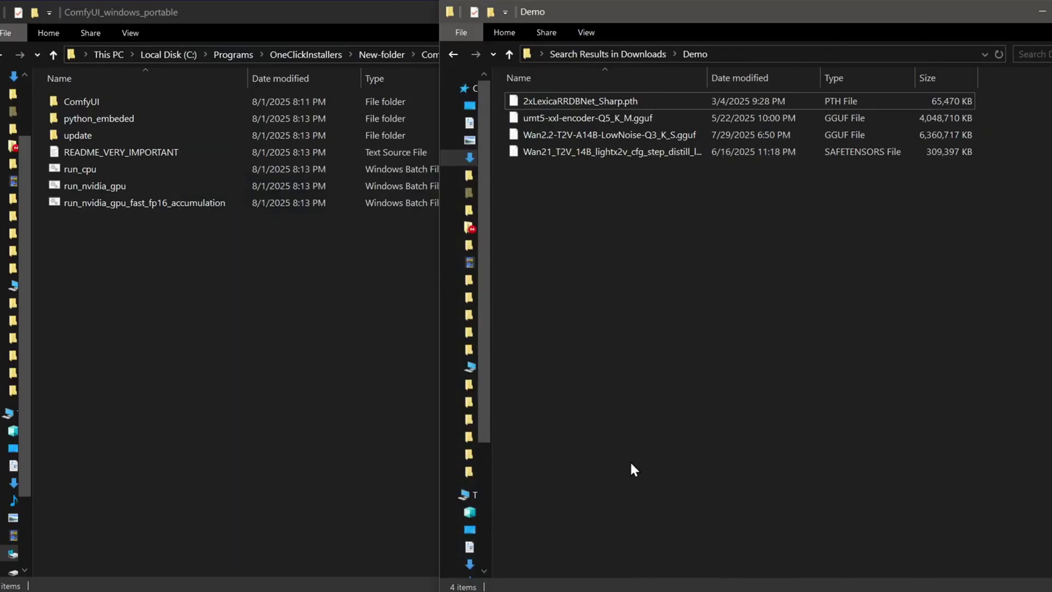
# Step: Open the ComfyUI\models folder in the portable install
pyautogui.click(252, 358)
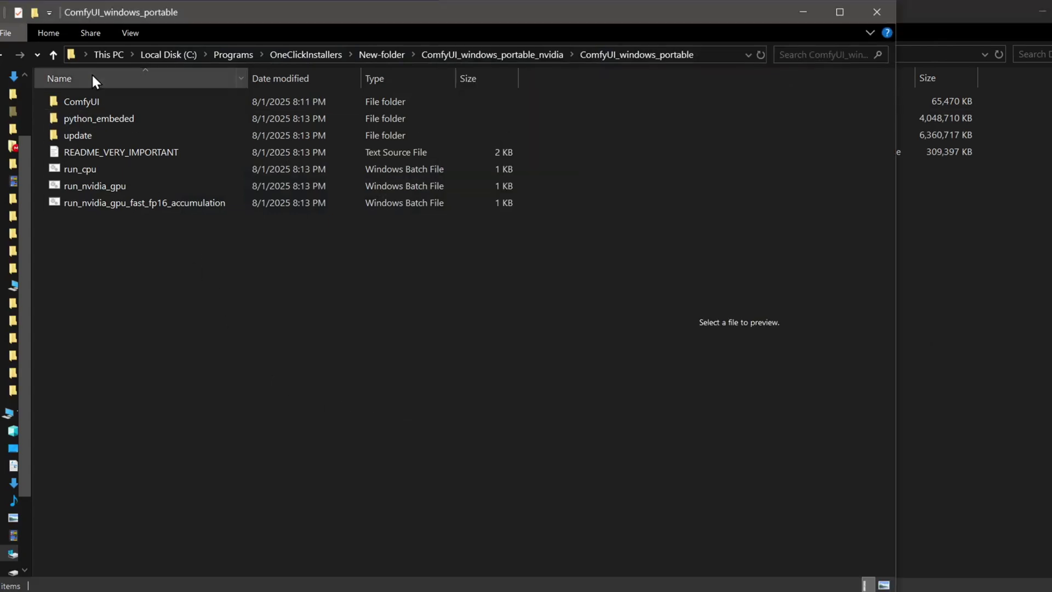
pyautogui.click(90, 102)
pyautogui.doubleClick(90, 102)
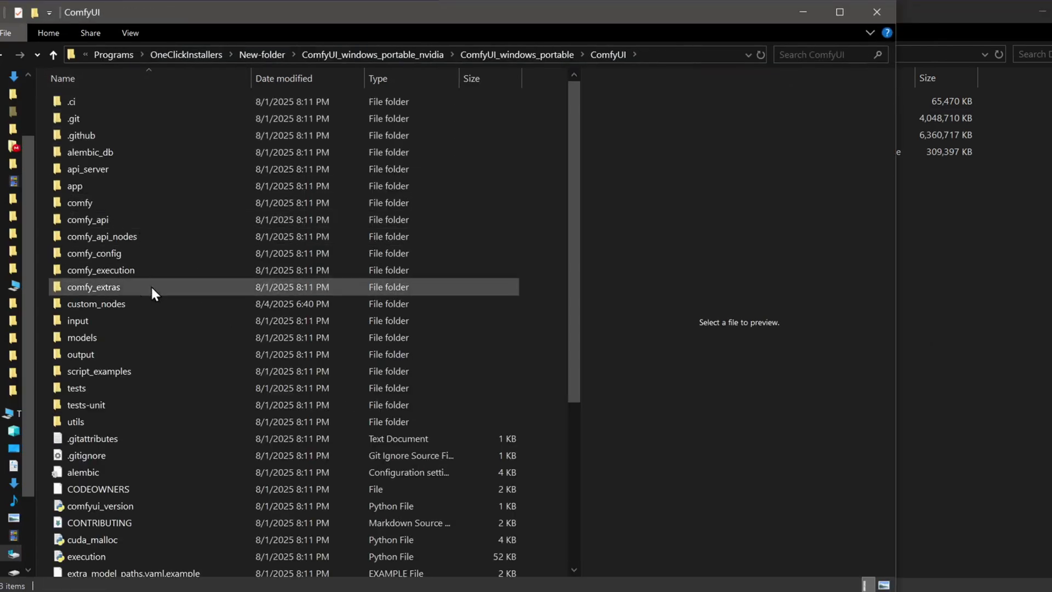
pyautogui.click(153, 343)
pyautogui.doubleClick(153, 343)
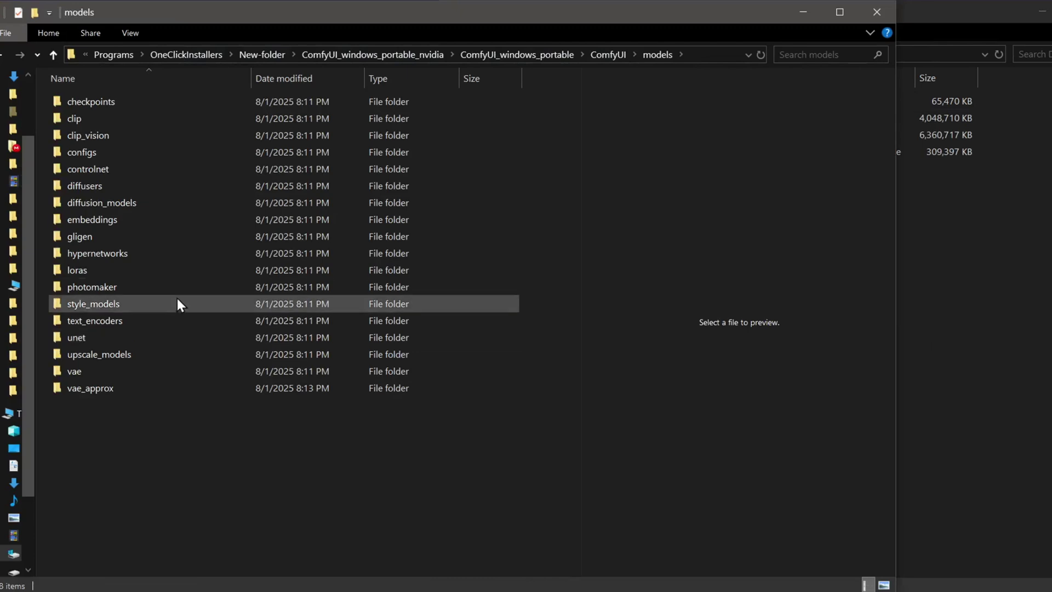
# Step: Move the Wan2.2 LowNoise GGUF into unet and the umt5 encoder into clip
pyautogui.click(973, 349)
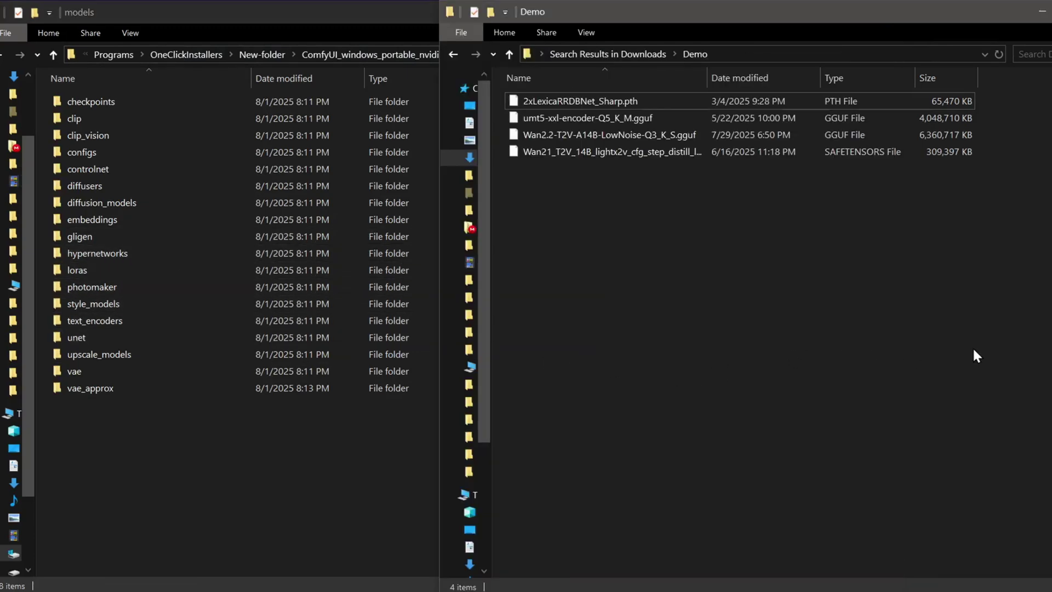
pyautogui.click(580, 135)
pyautogui.moveTo(580, 135); pyautogui.dragTo(141, 335)
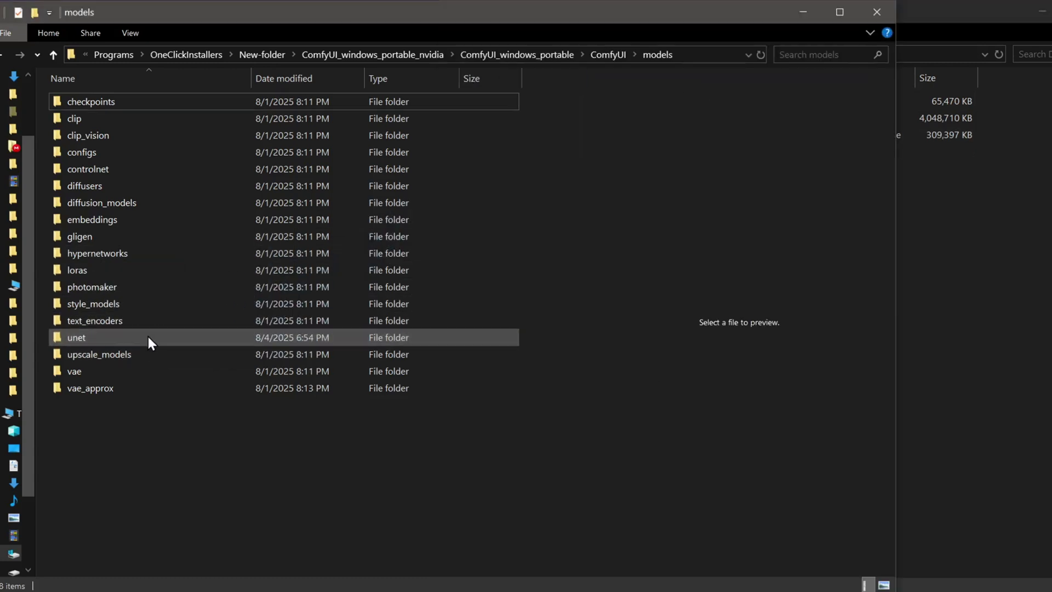
pyautogui.click(1038, 300)
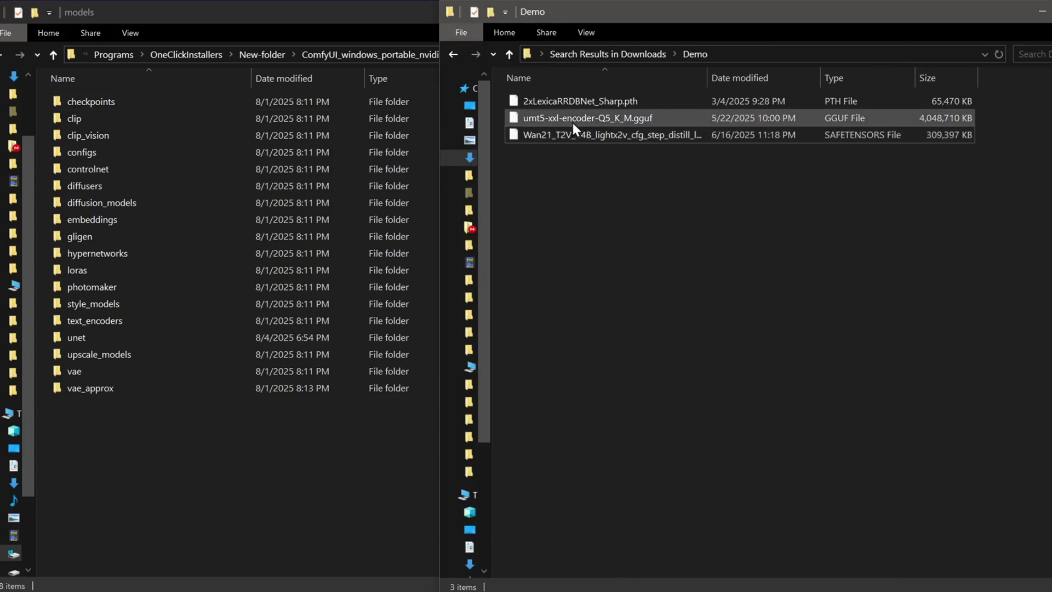
pyautogui.moveTo(583, 118); pyautogui.dragTo(189, 117)
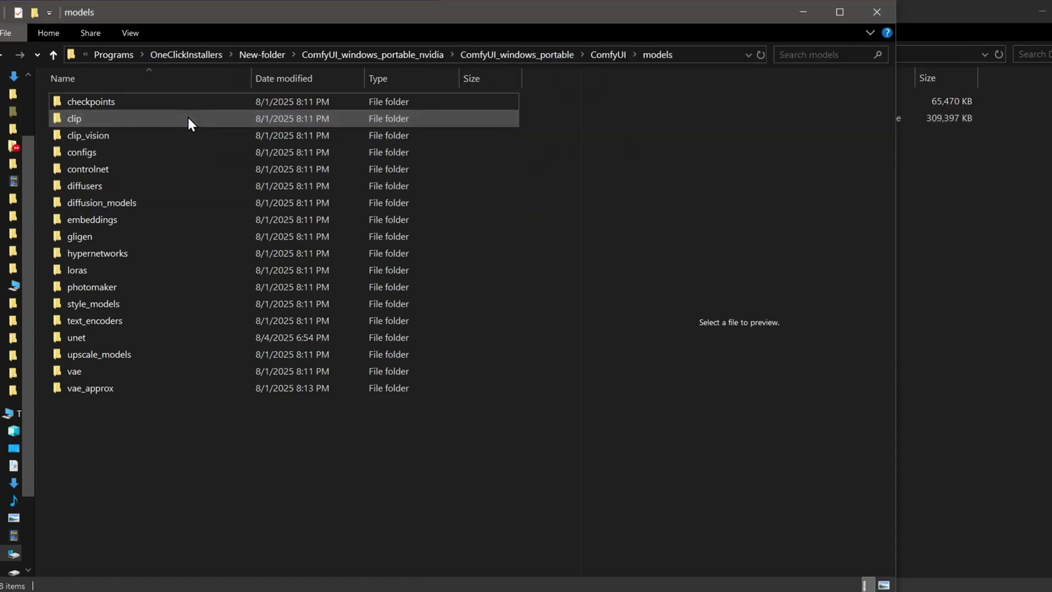
# Step: Move the lightx2v LoRA into loras and 2xLexicaRRDBNet_Sharp into upscale_models
pyautogui.click(1051, 345)
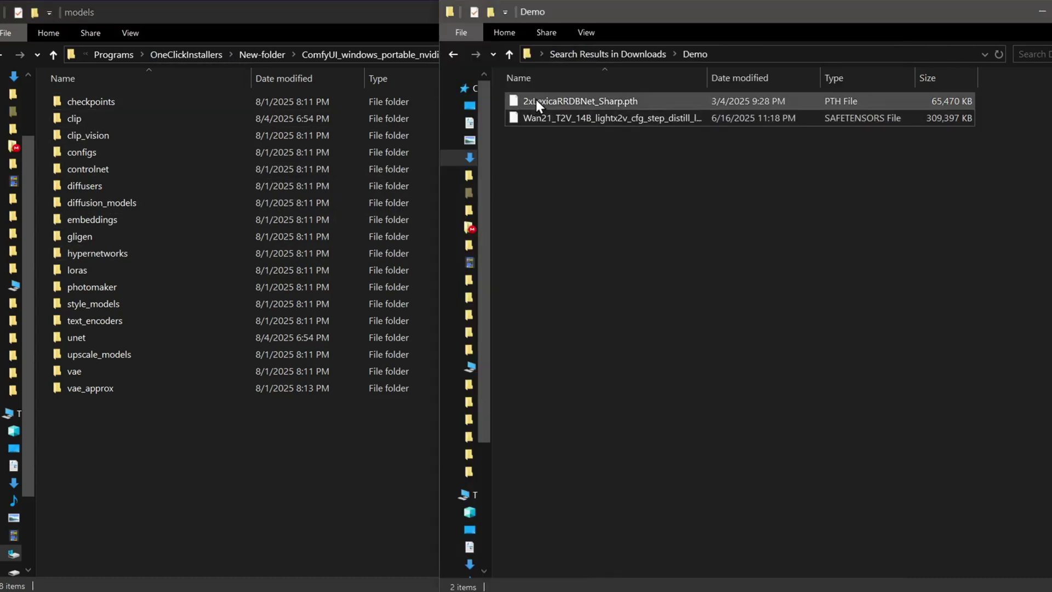
pyautogui.moveTo(583, 119); pyautogui.dragTo(254, 269)
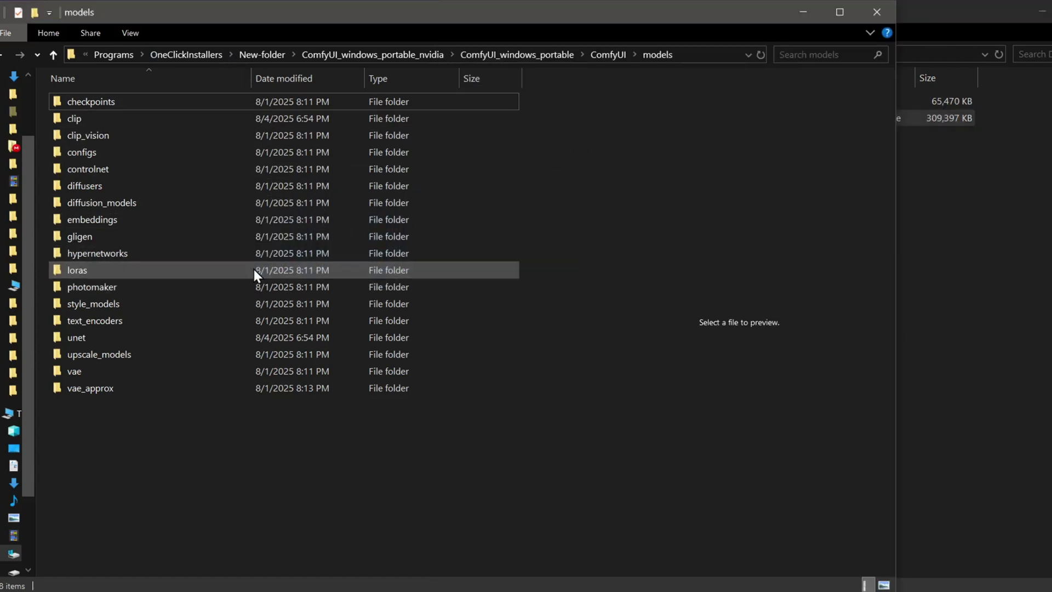
pyautogui.click(980, 287)
pyautogui.moveTo(596, 100); pyautogui.dragTo(245, 354)
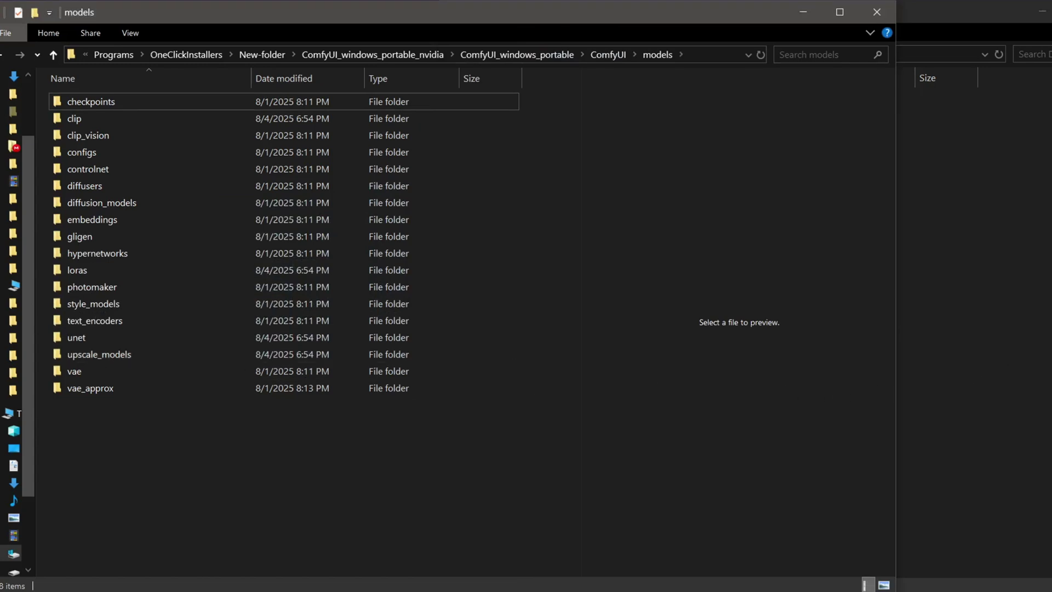
pyautogui.click(1017, 335)
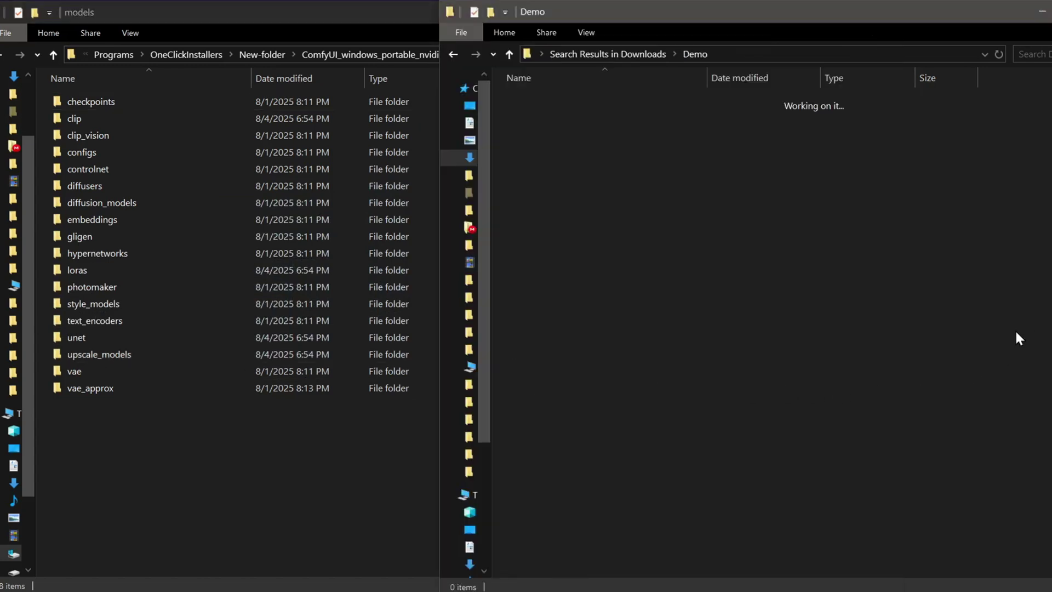
pyautogui.click(271, 447)
pyautogui.click(505, 53)
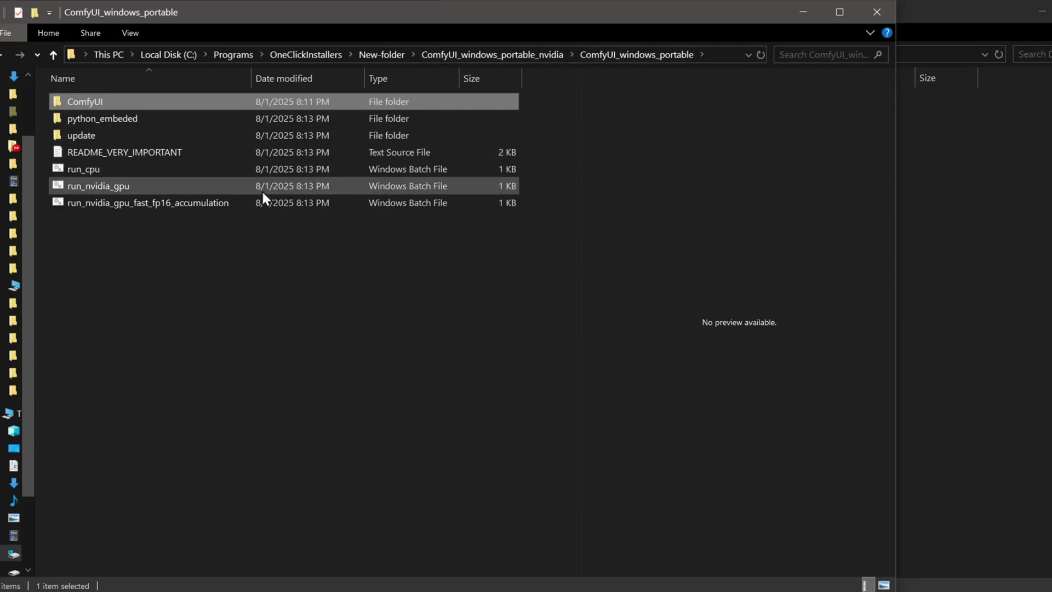
# Step: Launch ComfyUI via run_nvidia_gpu, load WAN2.2_T2V_I2V_update, and dismiss the missing-nodes warning
pyautogui.doubleClick(137, 185)
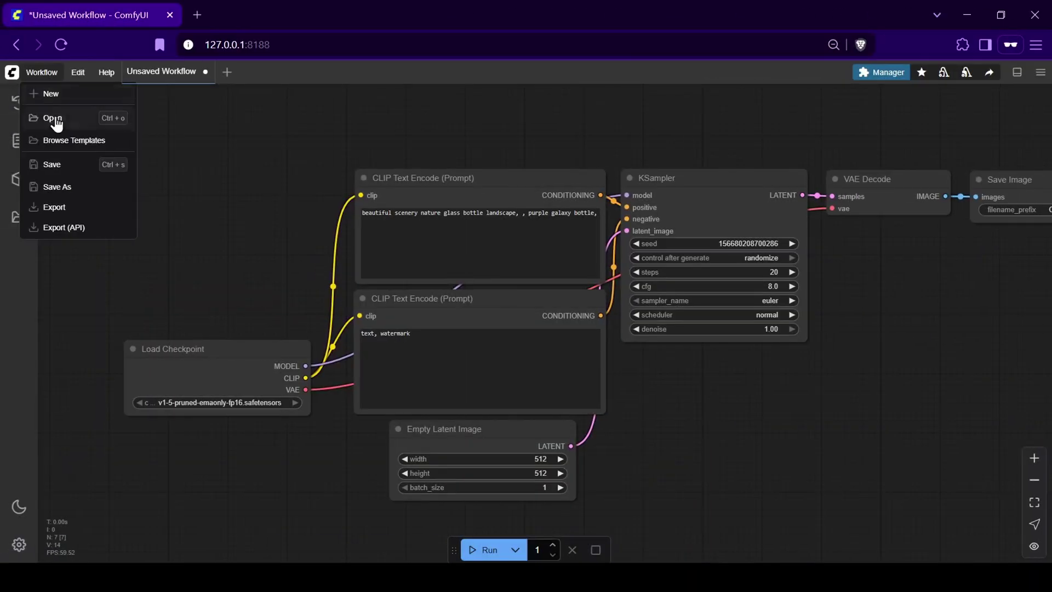
pyautogui.press('Escape')
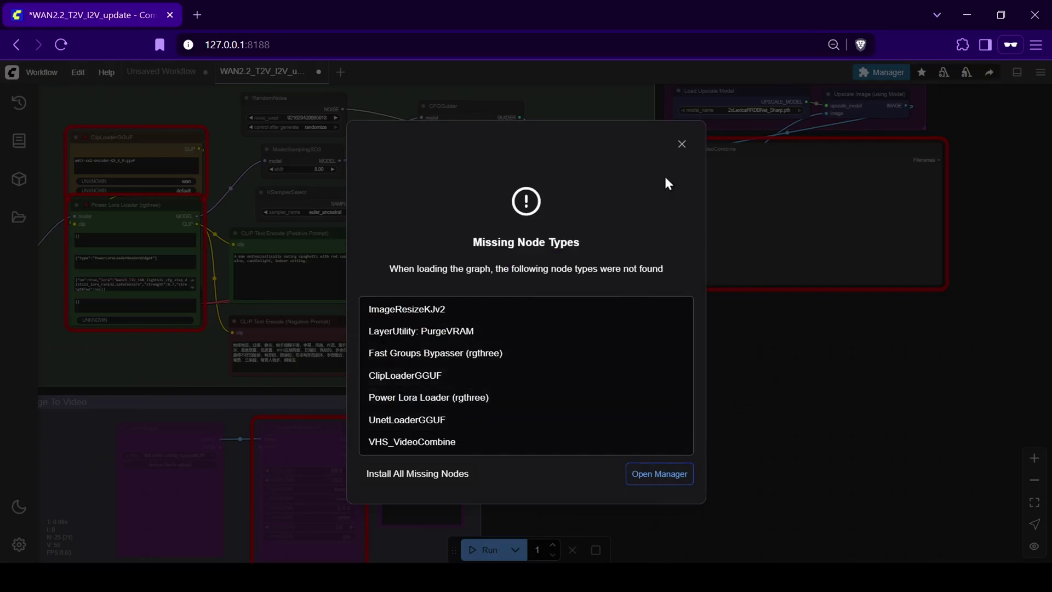
pyautogui.click(681, 144)
pyautogui.scroll(-2, 652, 321)
pyautogui.hscroll(-5, 631, 386)
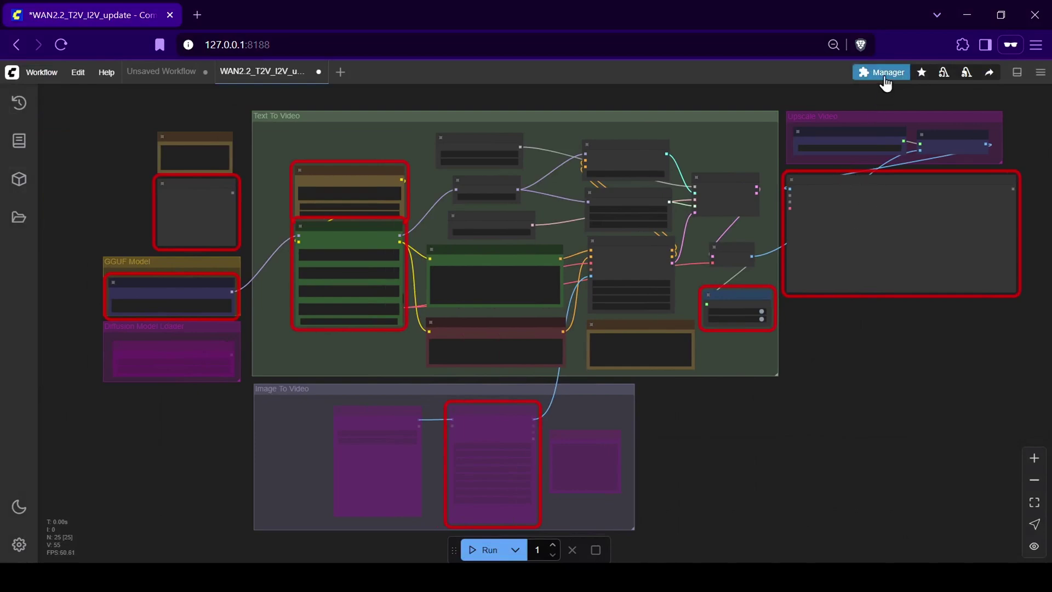
# Step: List missing nodes in Custom Nodes Manager and install ComfyUI_LayerStyle and ComfyUI-GGUF
pyautogui.click(884, 79)
pyautogui.click(554, 247)
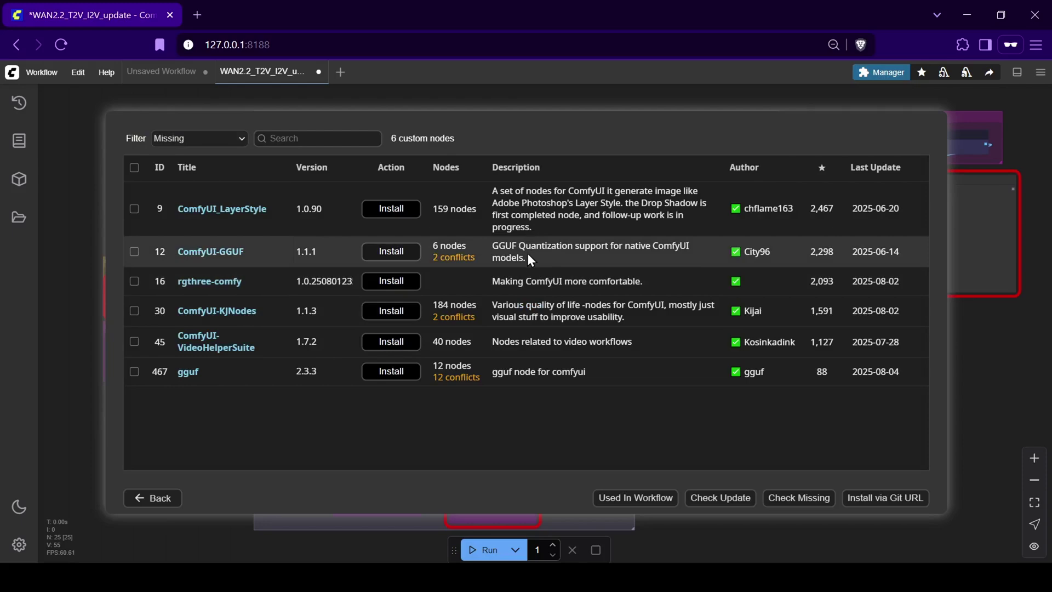
pyautogui.click(390, 208)
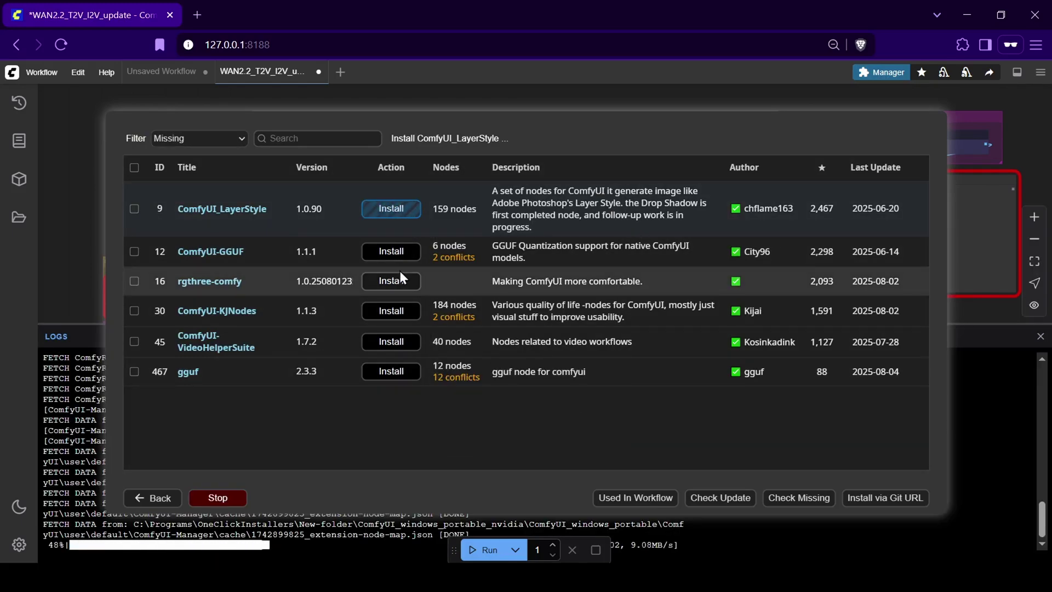
pyautogui.click(391, 252)
pyautogui.click(564, 352)
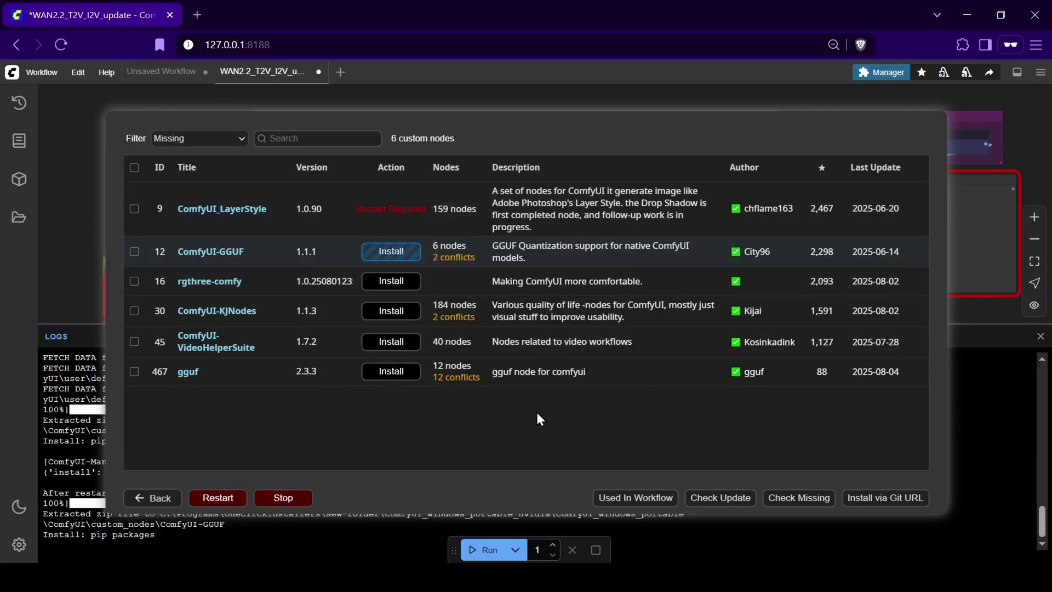
# Step: Install rgthree-comfy, ComfyUI-KJNodes, ComfyUI-VideoHelperSuite and gguf with default versions
pyautogui.click(391, 281)
pyautogui.click(564, 385)
pyautogui.click(392, 305)
pyautogui.click(564, 385)
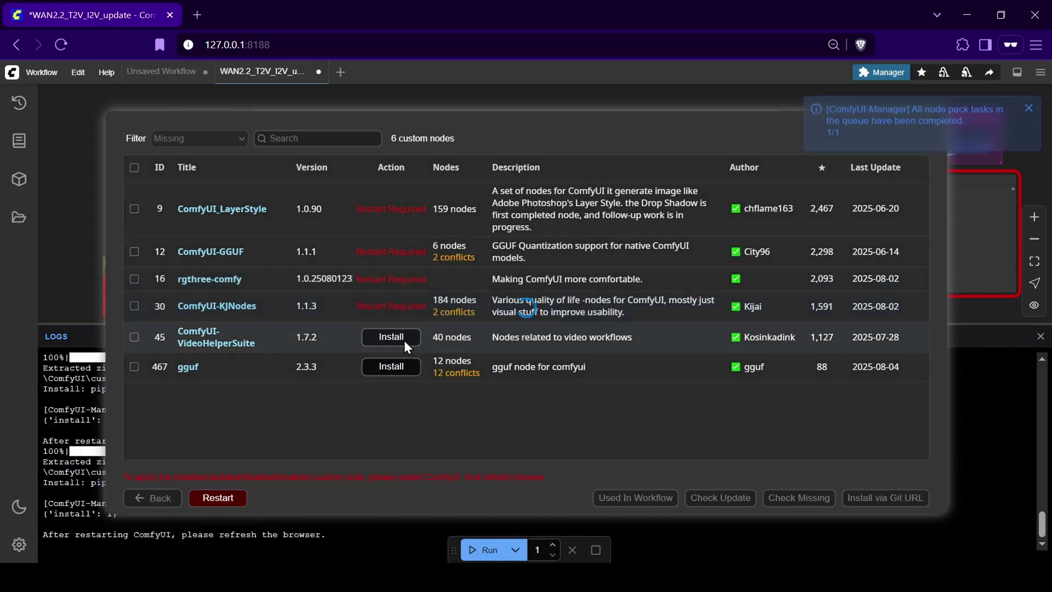
pyautogui.click(391, 336)
pyautogui.click(479, 419)
pyautogui.click(400, 367)
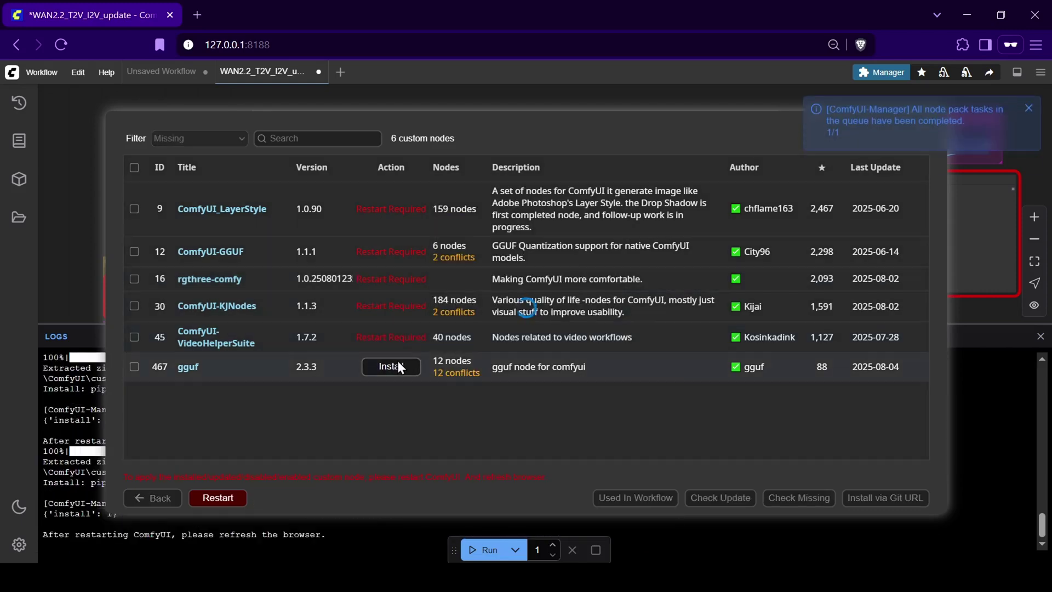
pyautogui.click(568, 423)
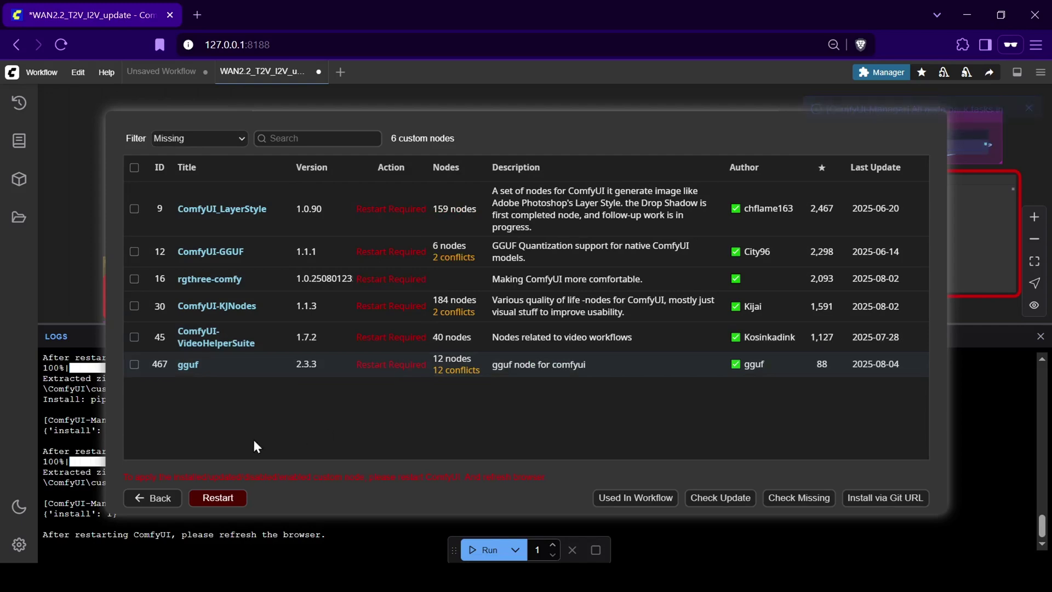
pyautogui.click(155, 497)
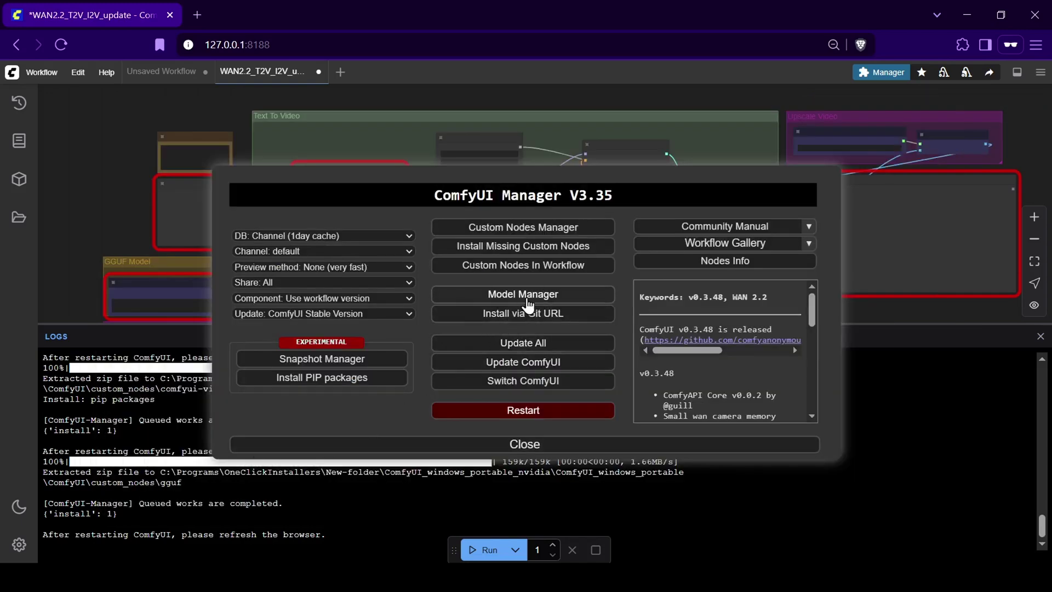
# Step: Search 'wan va' in the Model Manager and install the 254 MB Comfy-Org/Wan2.1 VAE
pyautogui.click(527, 299)
pyautogui.click(494, 138)
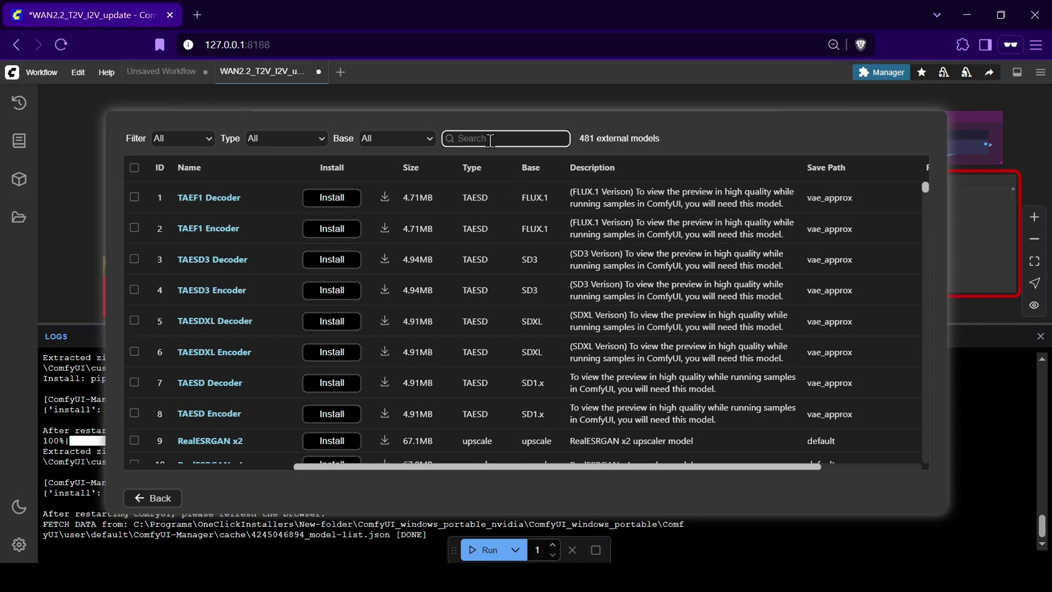
pyautogui.write('wan va')
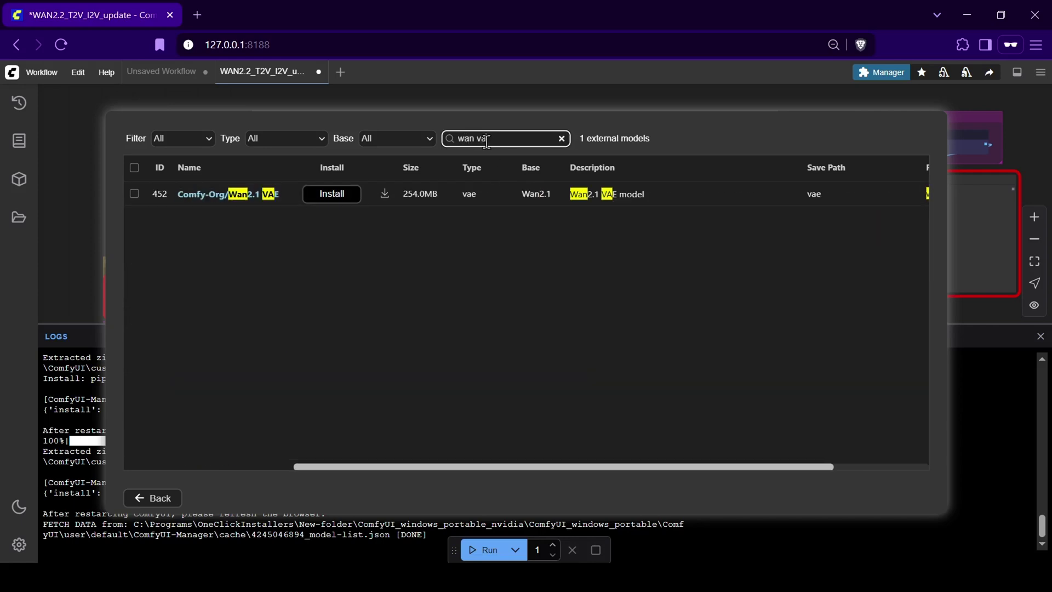
pyautogui.click(331, 196)
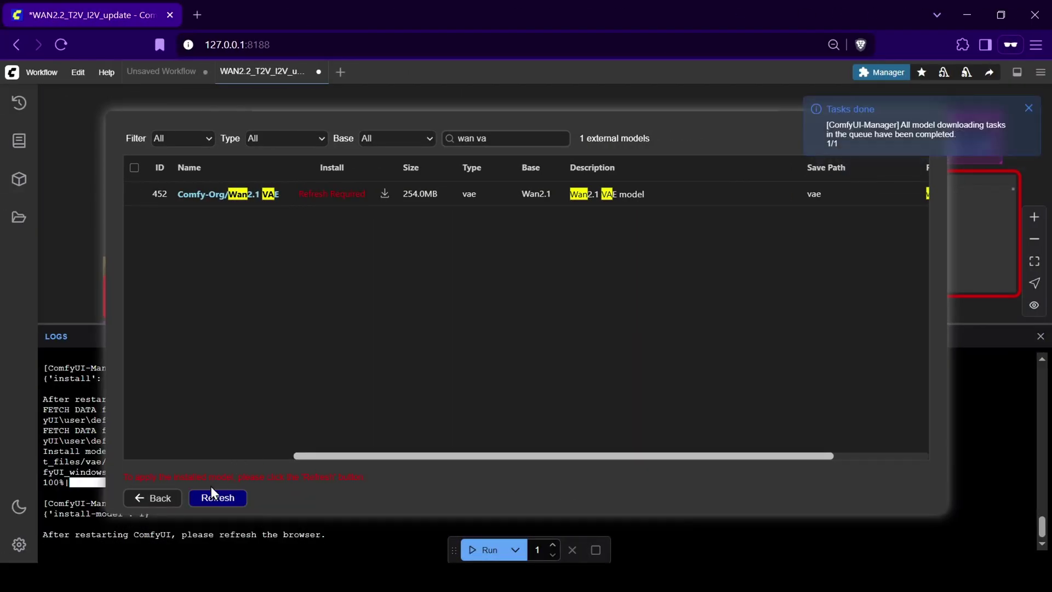
pyautogui.click(151, 496)
# Step: Restart the ComfyUI server, confirming both the reboot and the browser refresh
pyautogui.click(526, 412)
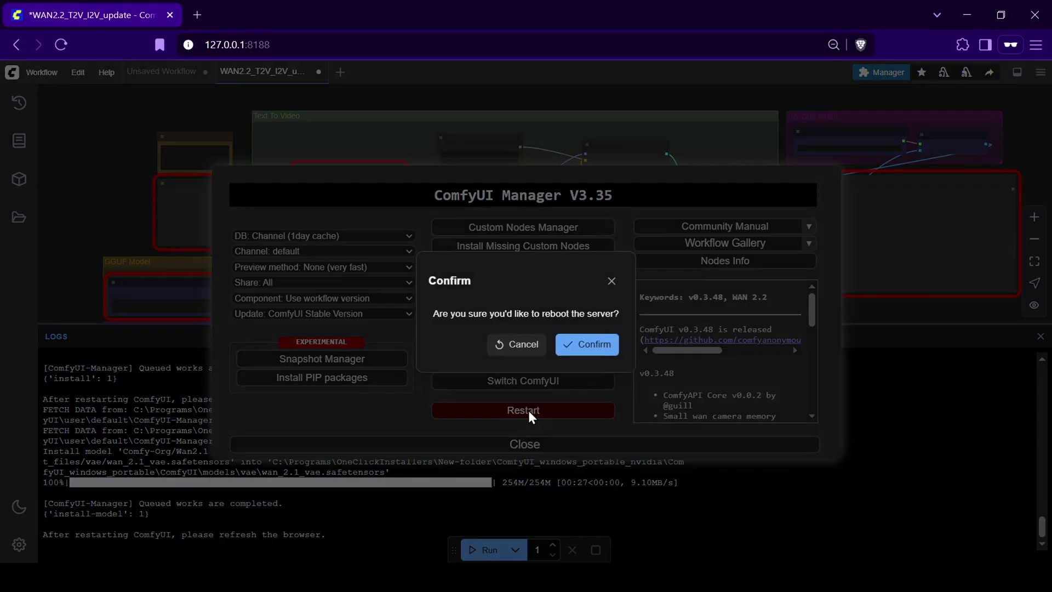
pyautogui.click(591, 347)
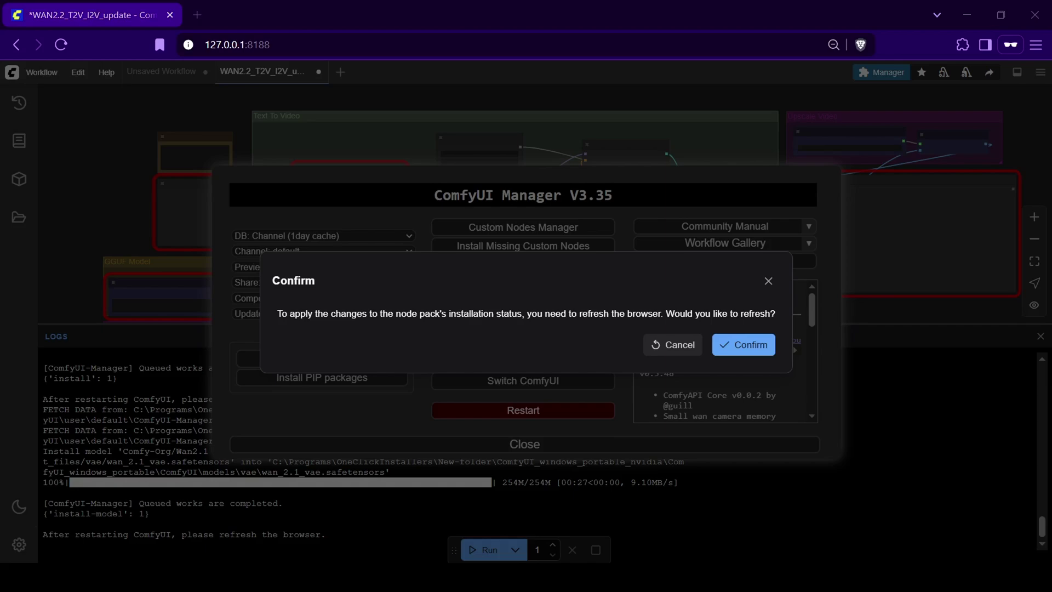
pyautogui.click(740, 346)
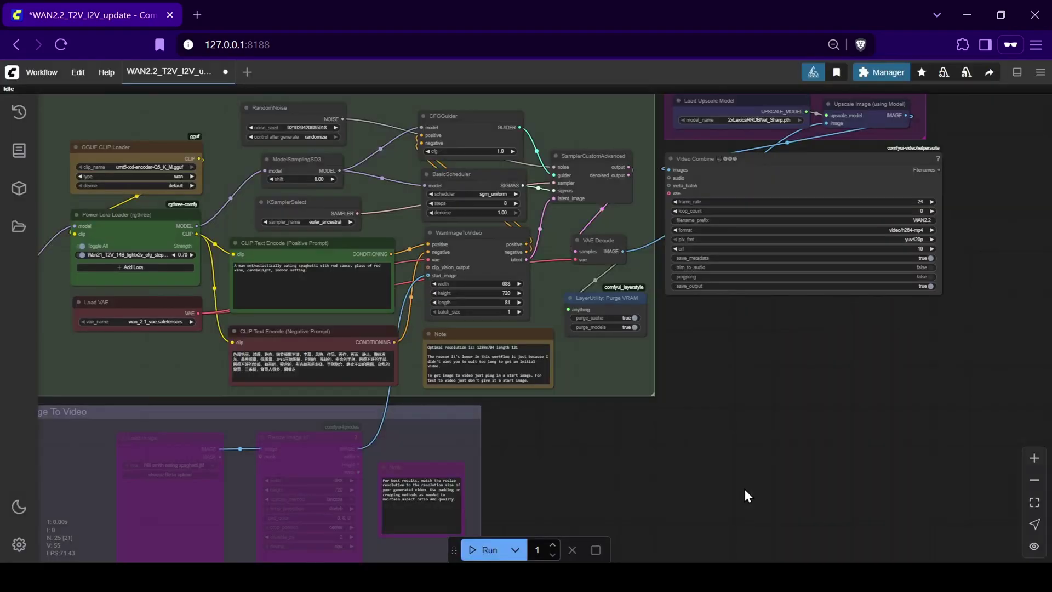
pyautogui.hscroll(-10, 727, 472)
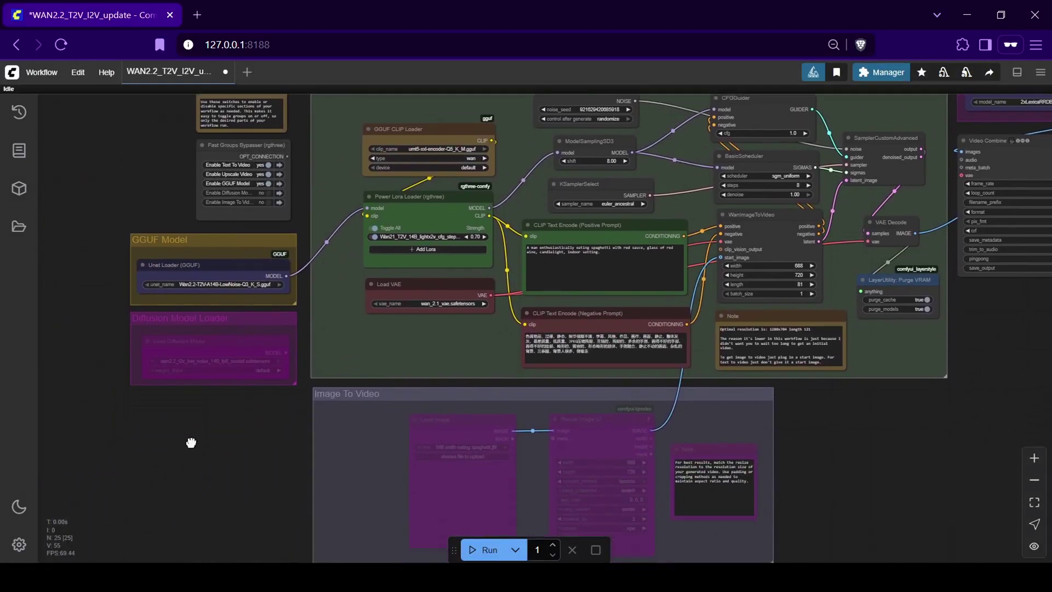
pyautogui.scroll(5, 191, 442)
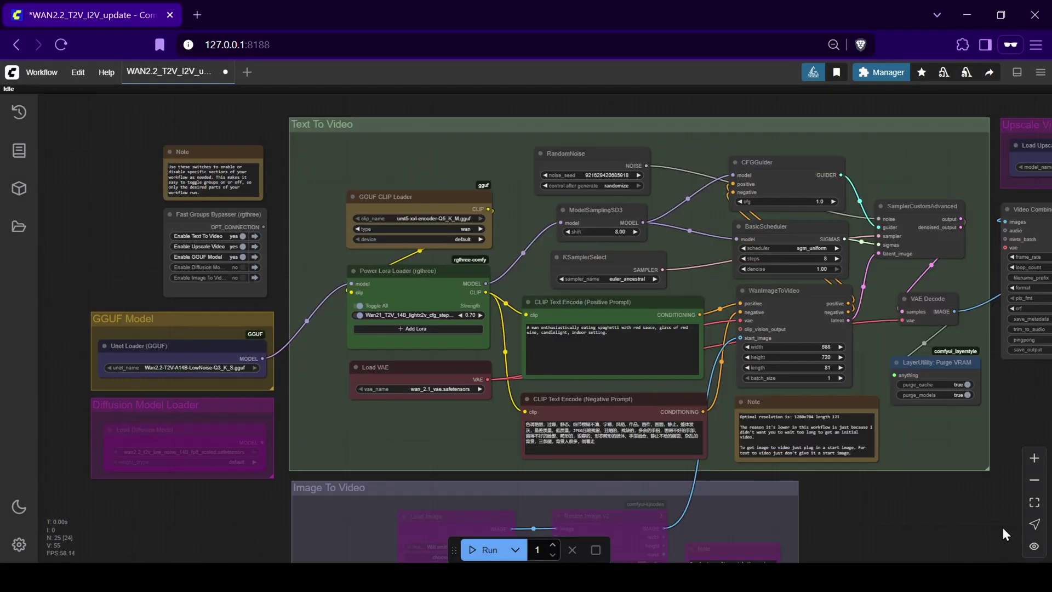
pyautogui.scroll(2, 386, 258)
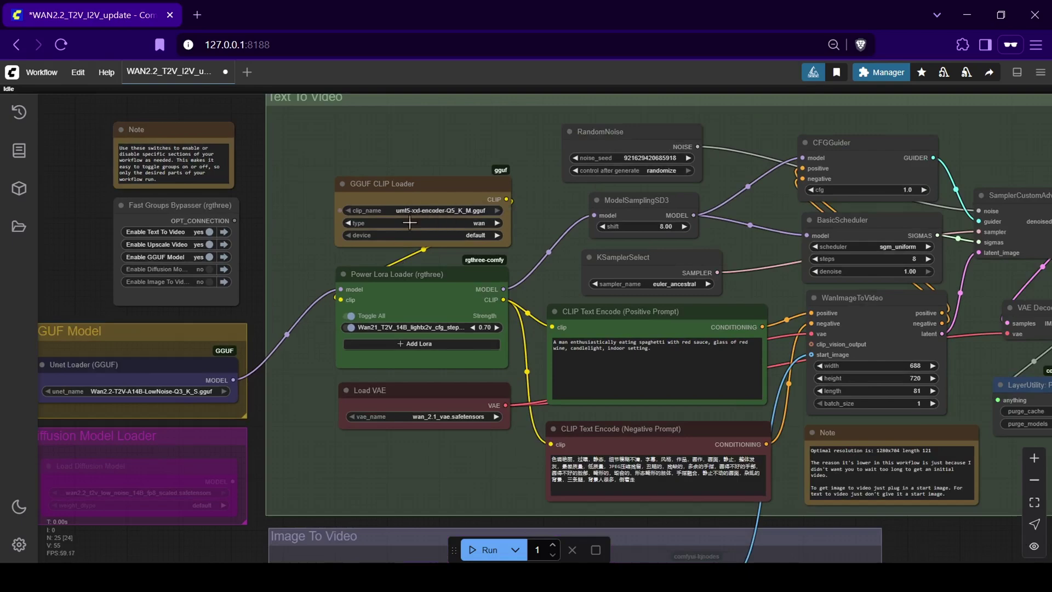
pyautogui.hscroll(-1, 286, 442)
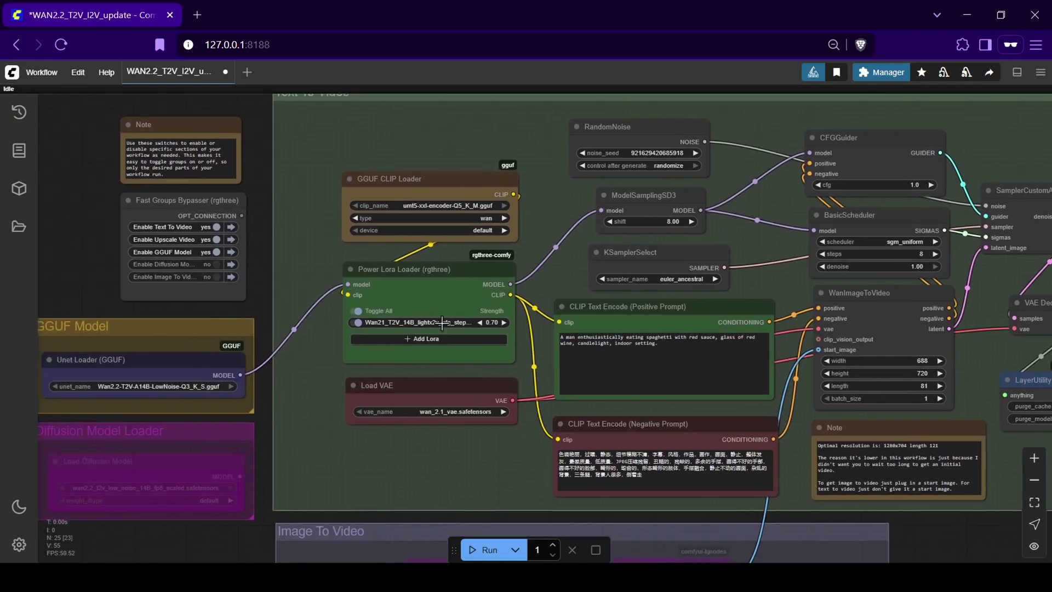
pyautogui.click(469, 335)
pyautogui.click(438, 411)
pyautogui.click(507, 487)
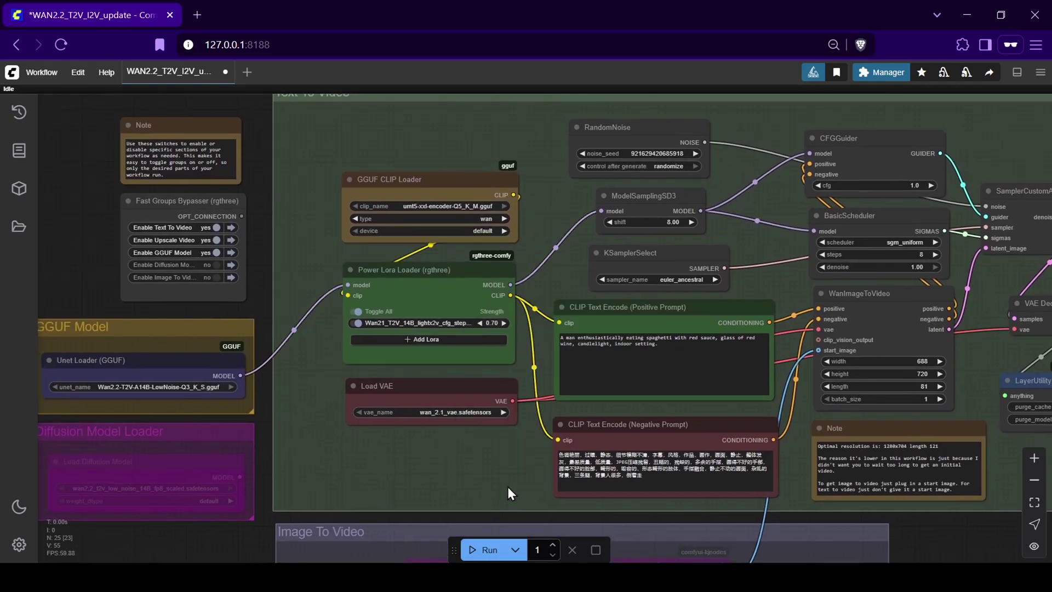
pyautogui.scroll(-1, 507, 486)
pyautogui.moveTo(508, 486); pyautogui.dragTo(454, 433)
pyautogui.scroll(-2, 917, 510)
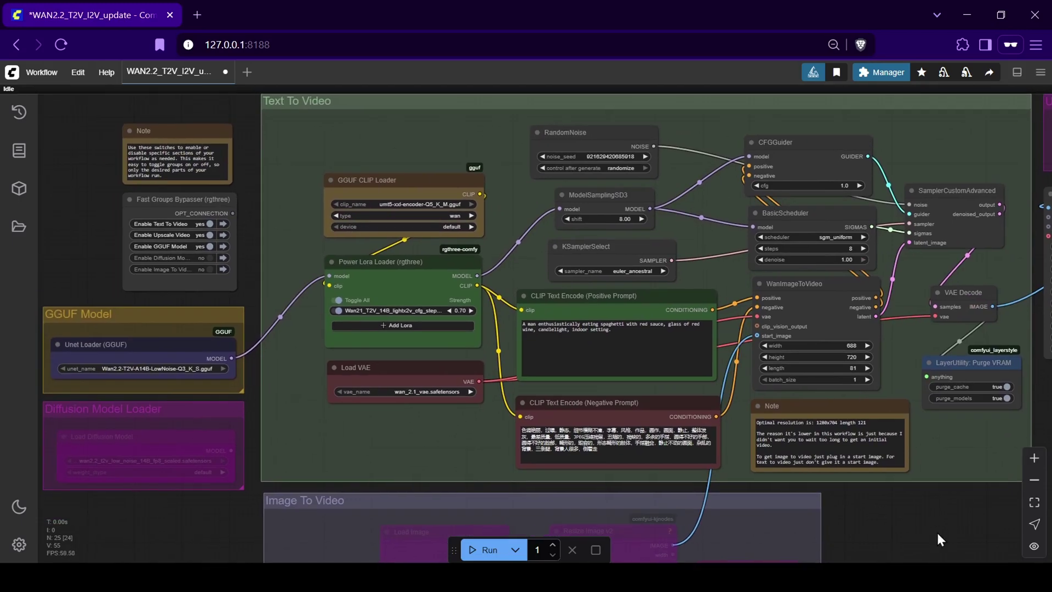
pyautogui.hscroll(-2, 935, 535)
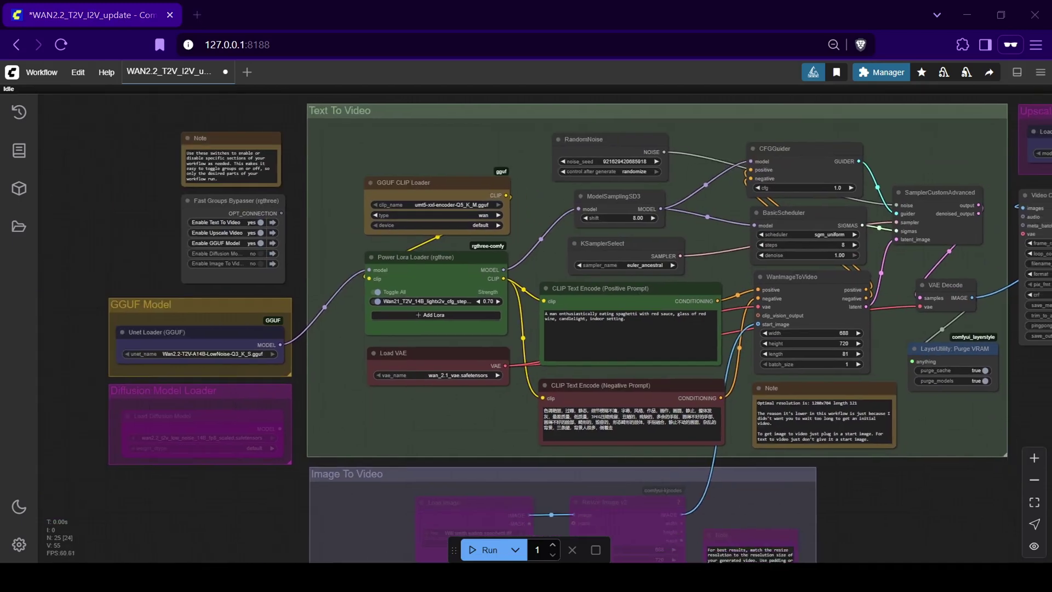
pyautogui.click(503, 328)
pyautogui.click(258, 254)
pyautogui.moveTo(280, 428); pyautogui.dragTo(369, 270)
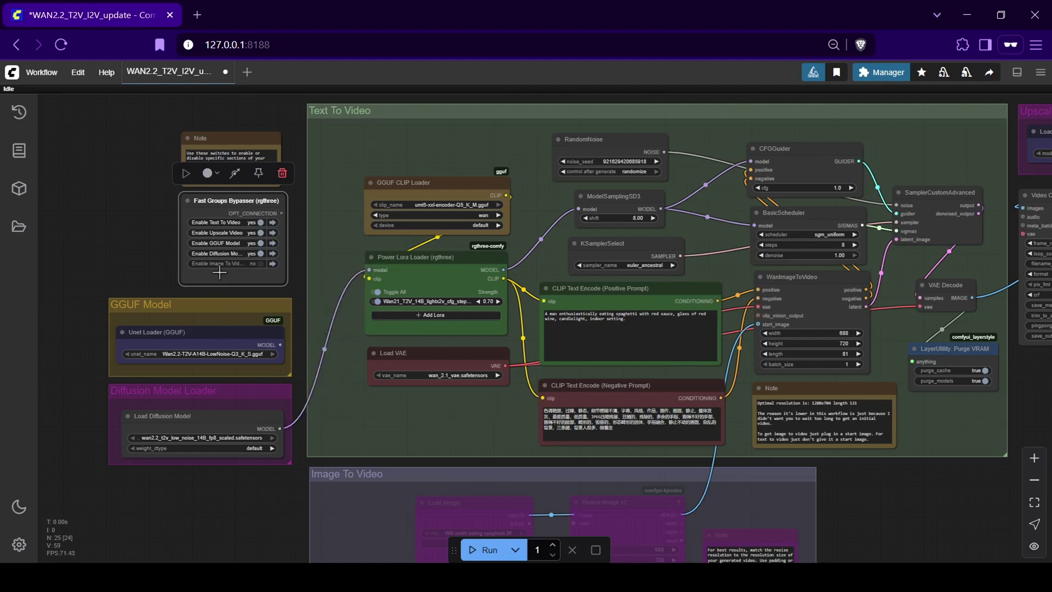
pyautogui.click(258, 243)
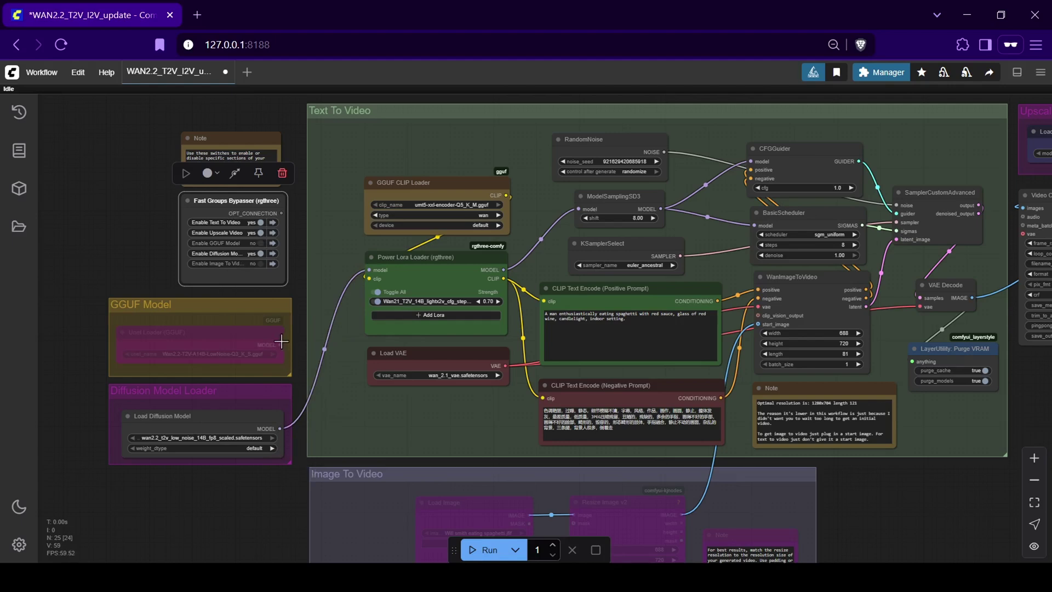
pyautogui.moveTo(281, 342); pyautogui.dragTo(368, 270)
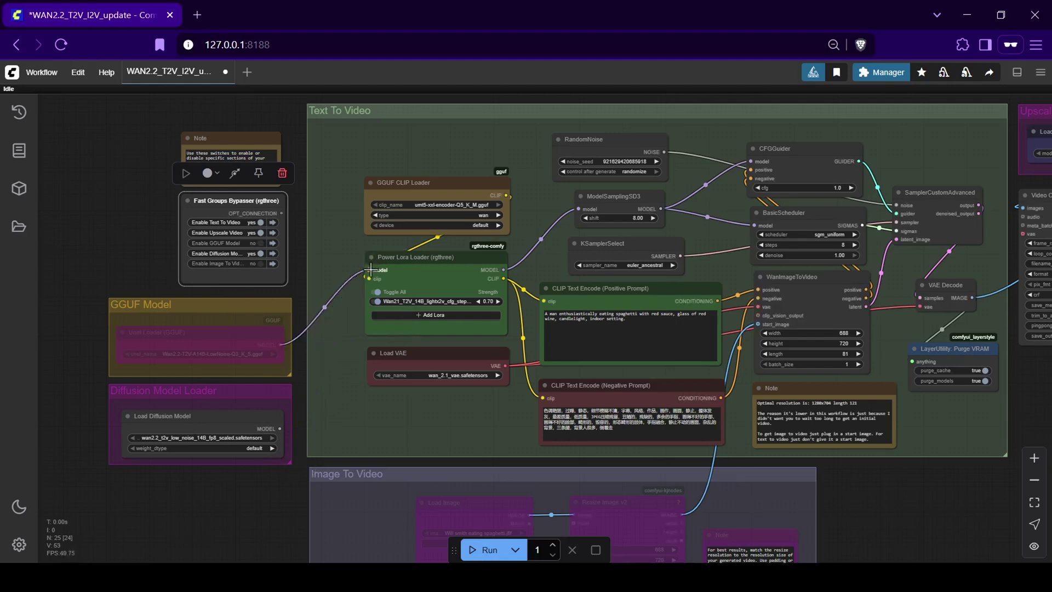
pyautogui.click(261, 253)
pyautogui.click(257, 245)
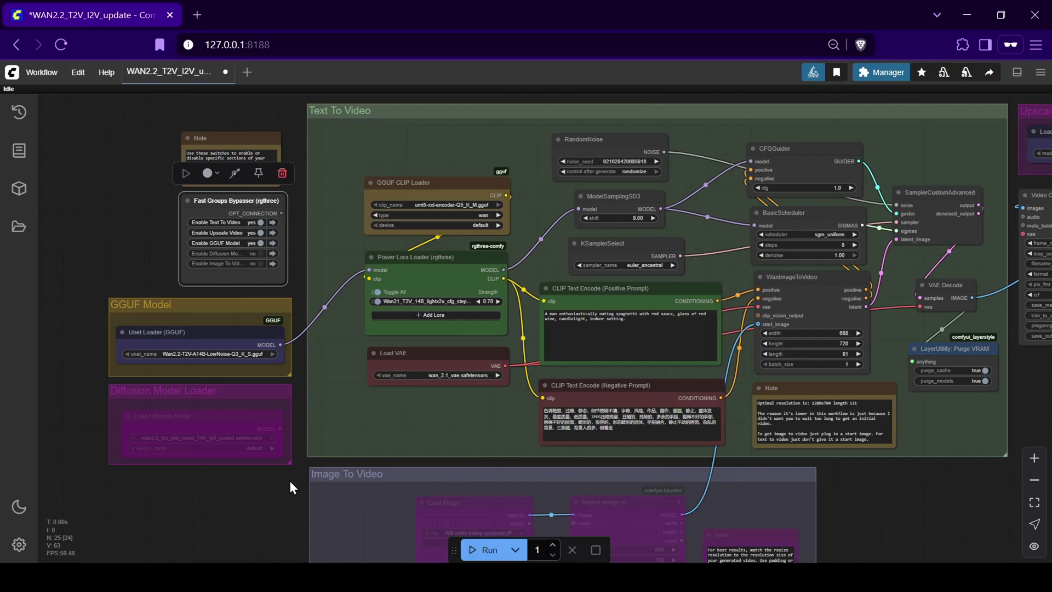
pyautogui.moveTo(285, 484); pyautogui.dragTo(259, 493)
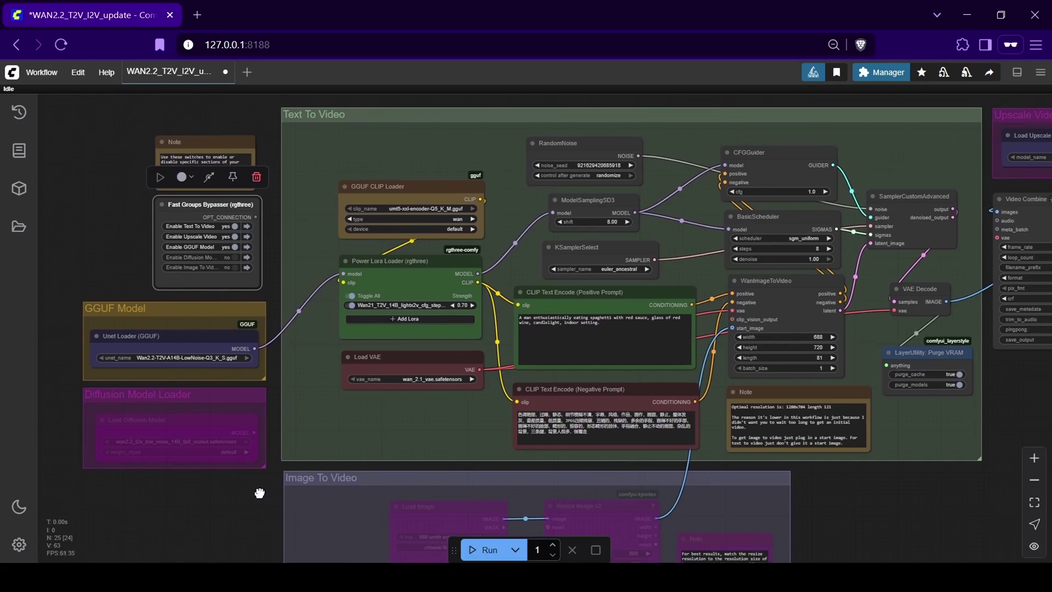
pyautogui.scroll(3, 134, 268)
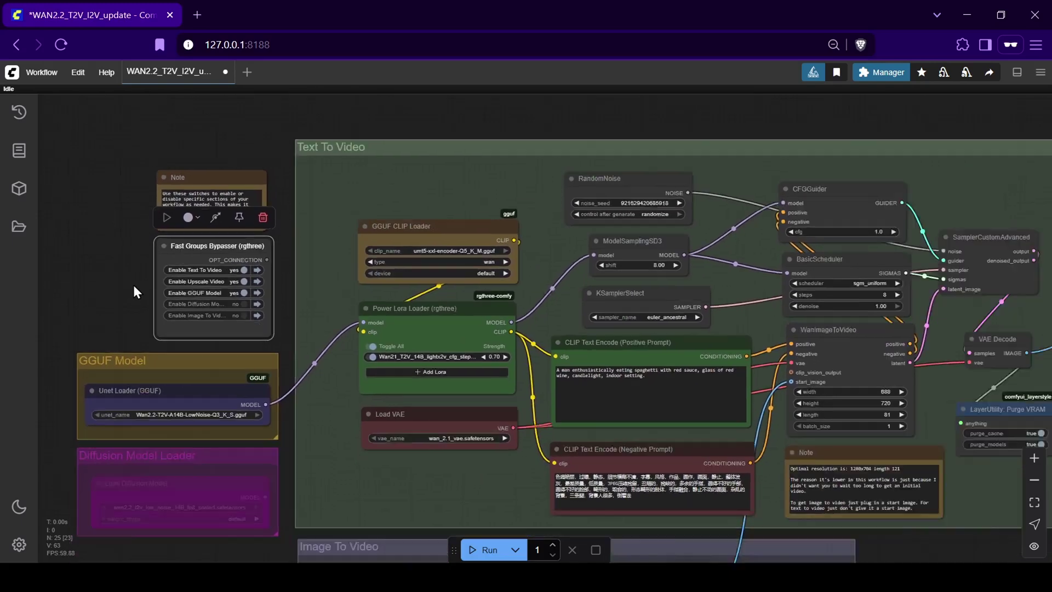
pyautogui.scroll(-1, 134, 290)
pyautogui.moveTo(131, 293); pyautogui.dragTo(101, 183)
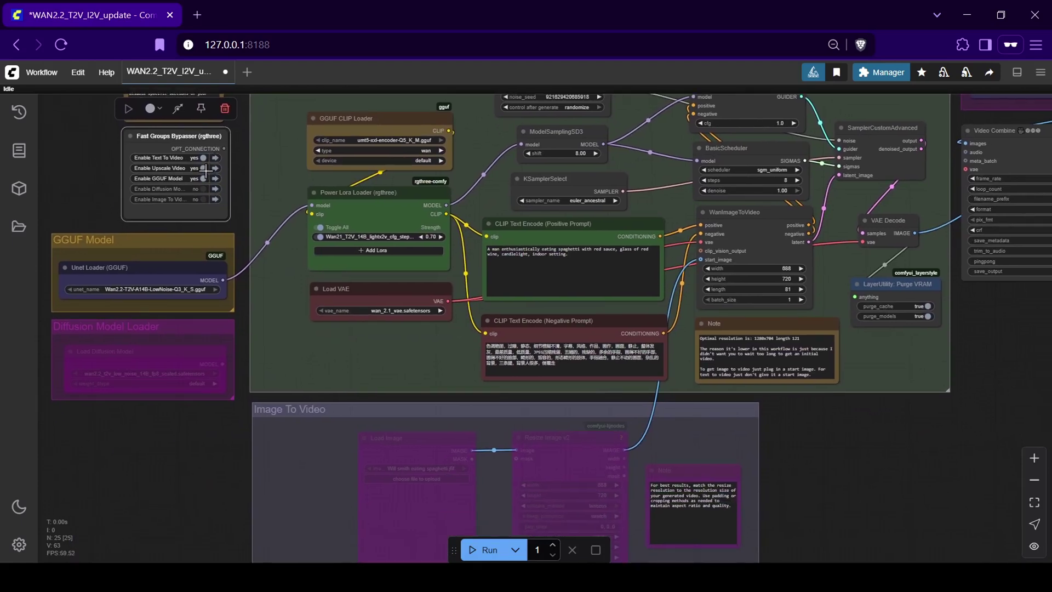
pyautogui.click(204, 200)
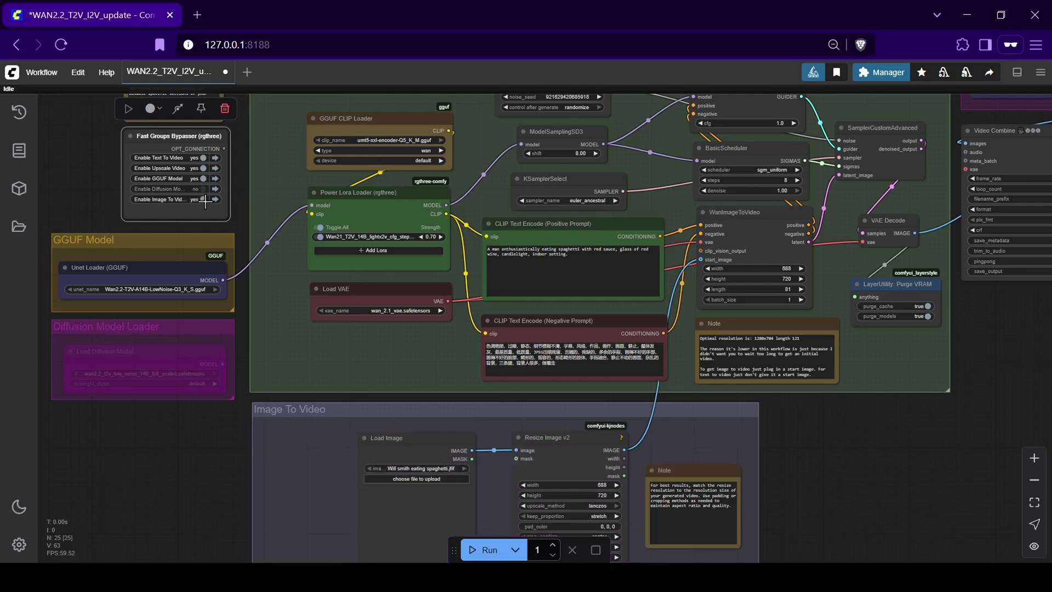
pyautogui.scroll(-4, 622, 425)
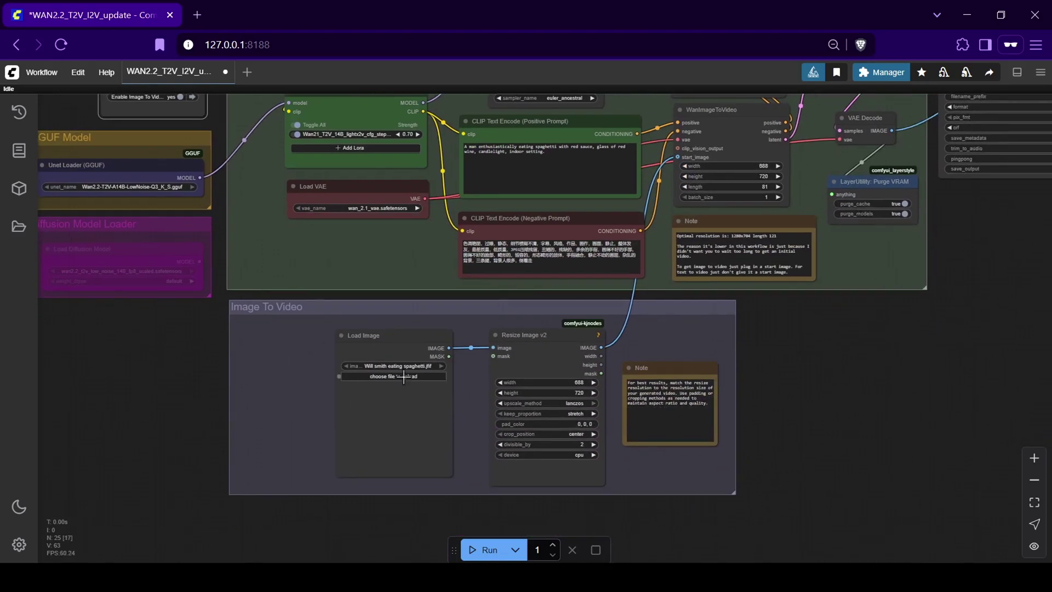
pyautogui.scroll(3, 215, 219)
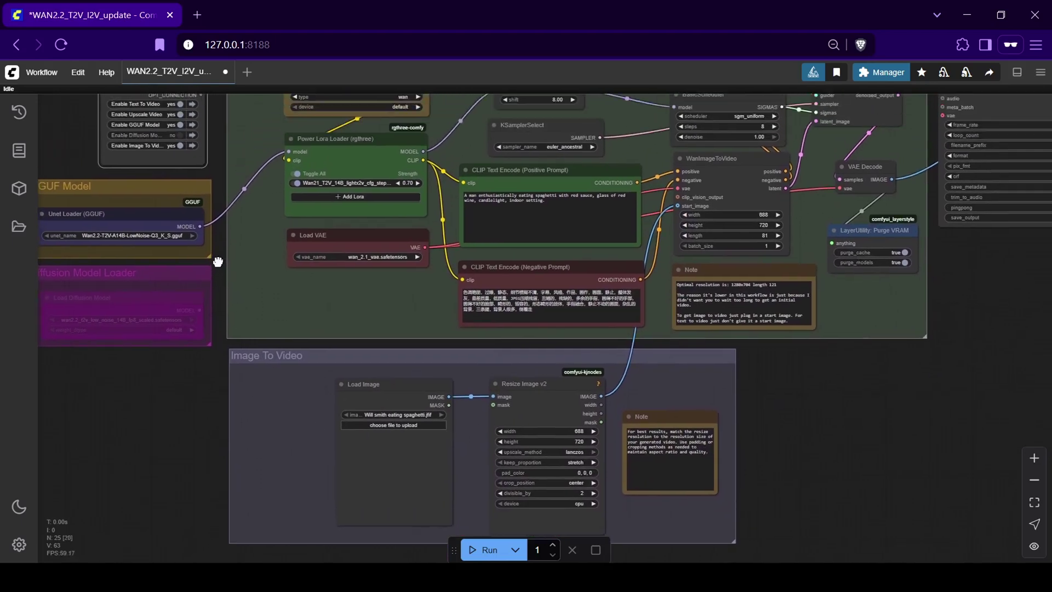
pyautogui.click(187, 178)
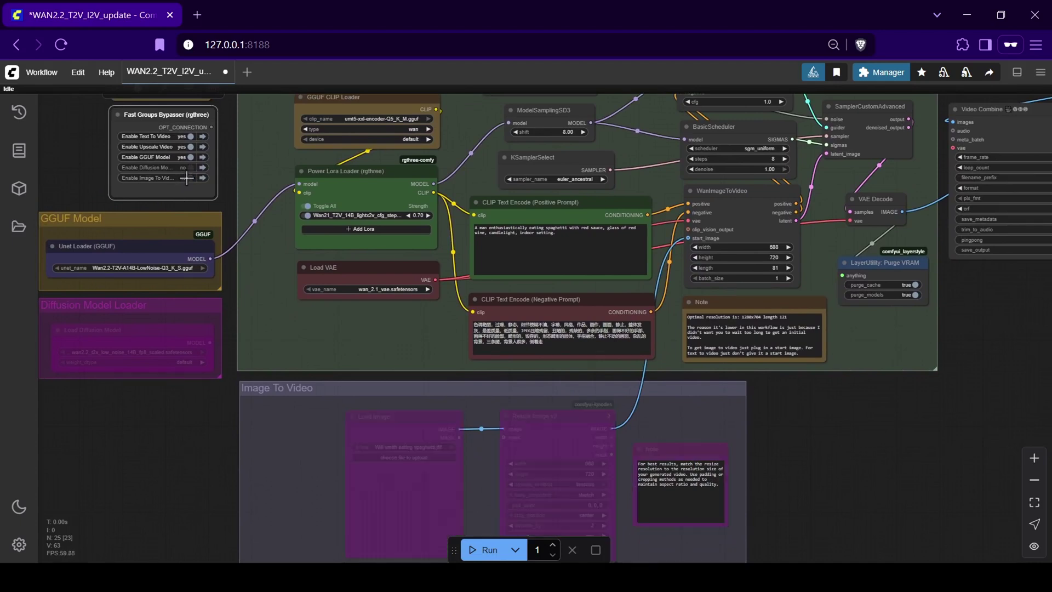
pyautogui.scroll(3, 952, 445)
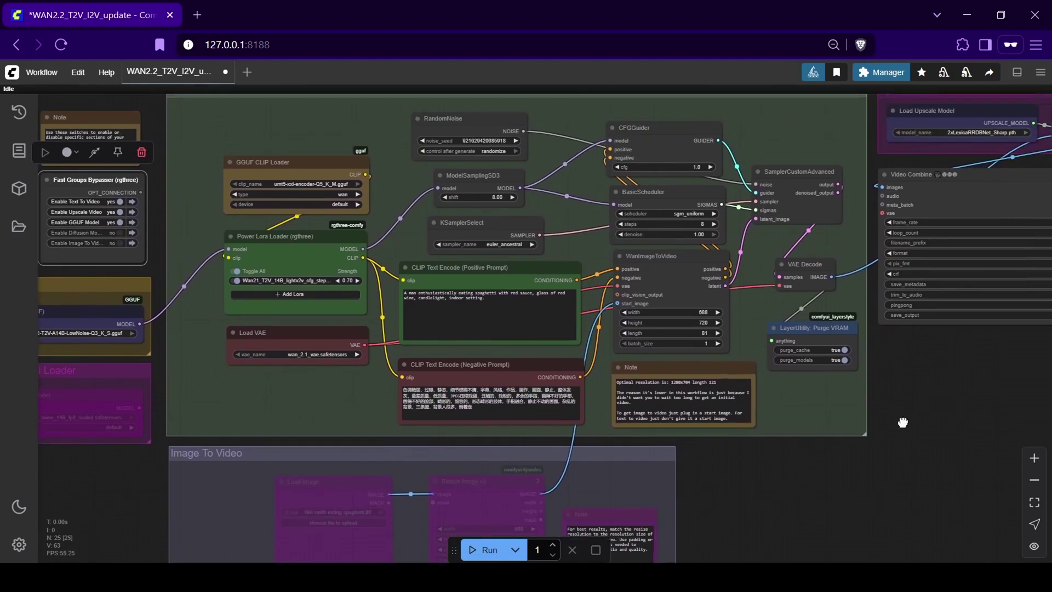
pyautogui.scroll(6, 378, 315)
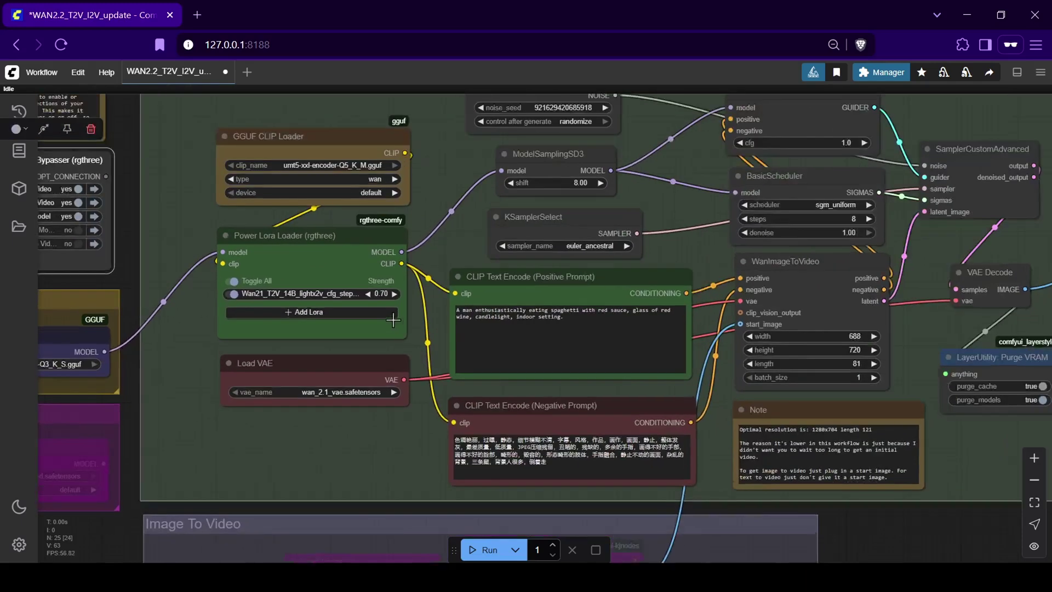
pyautogui.hscroll(-3, 54, 310)
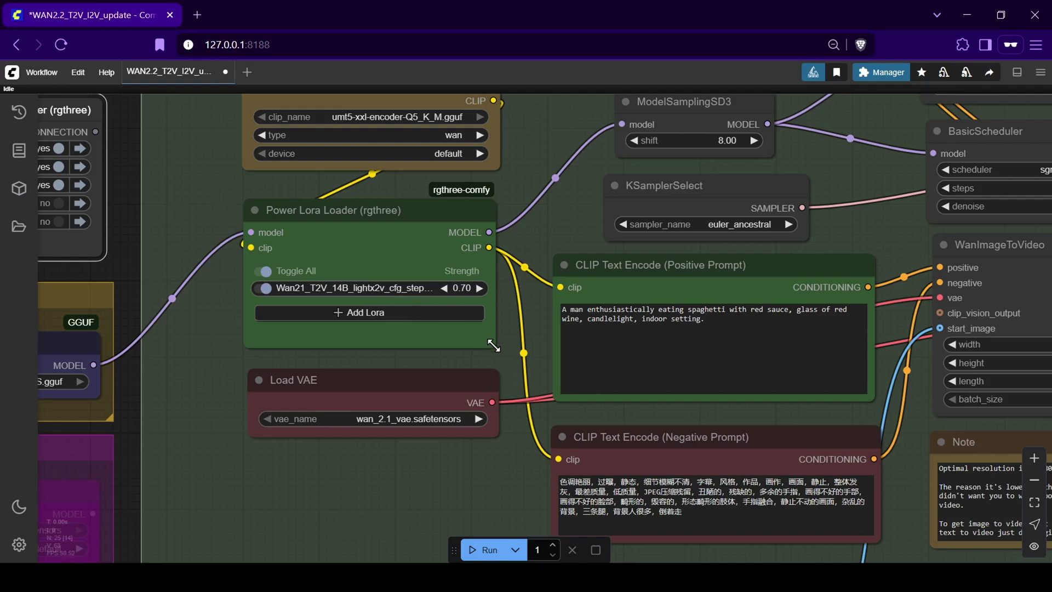
# Step: Widen the Power Lora Loader node so its LoRA file name shows, and shift it slightly left
pyautogui.moveTo(494, 346); pyautogui.dragTo(535, 345)
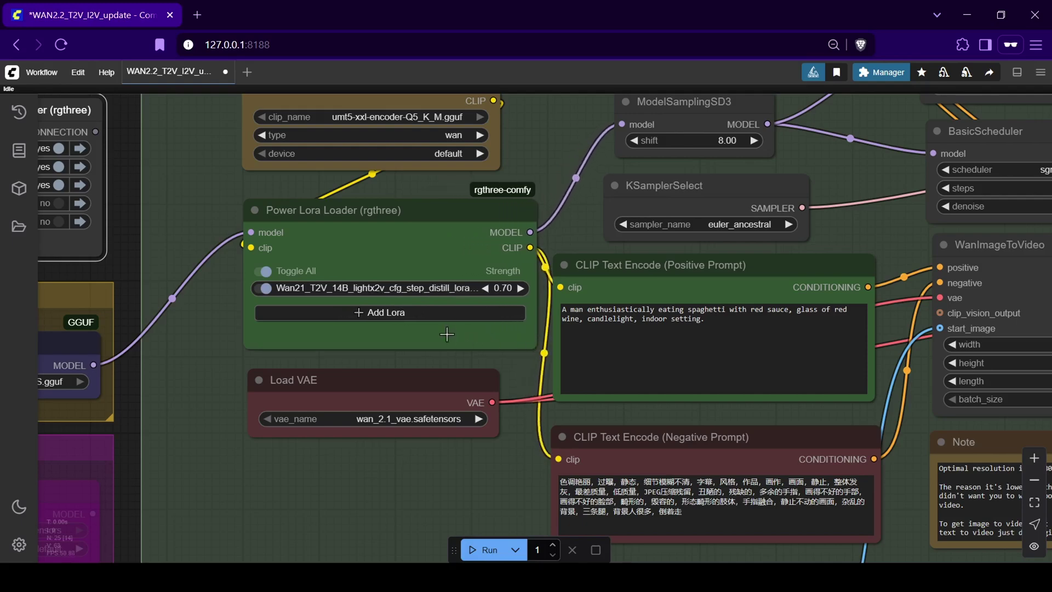
pyautogui.moveTo(424, 212); pyautogui.dragTo(418, 212)
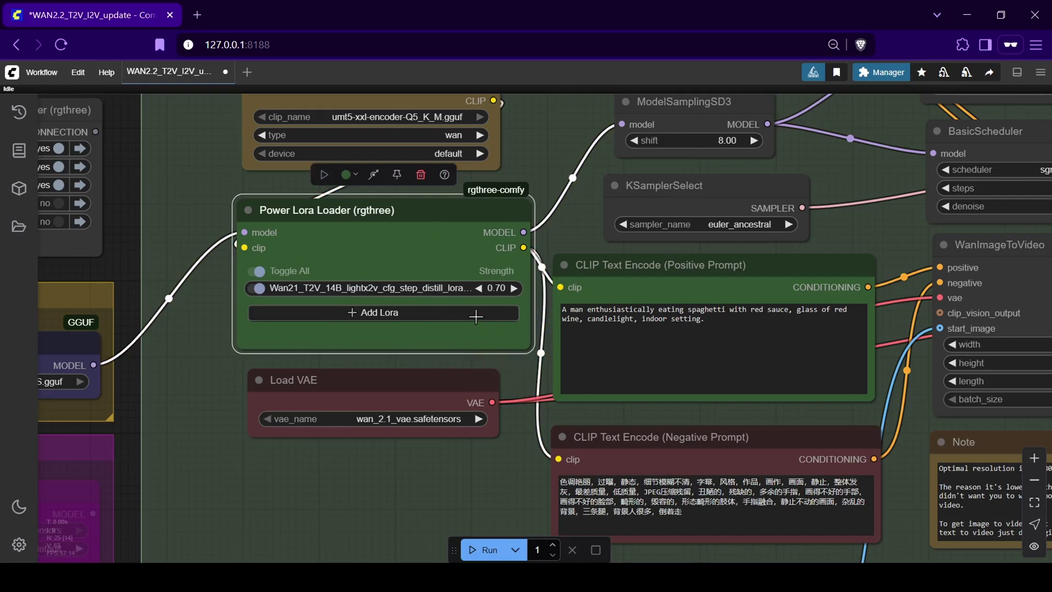
pyautogui.scroll(-1, 476, 316)
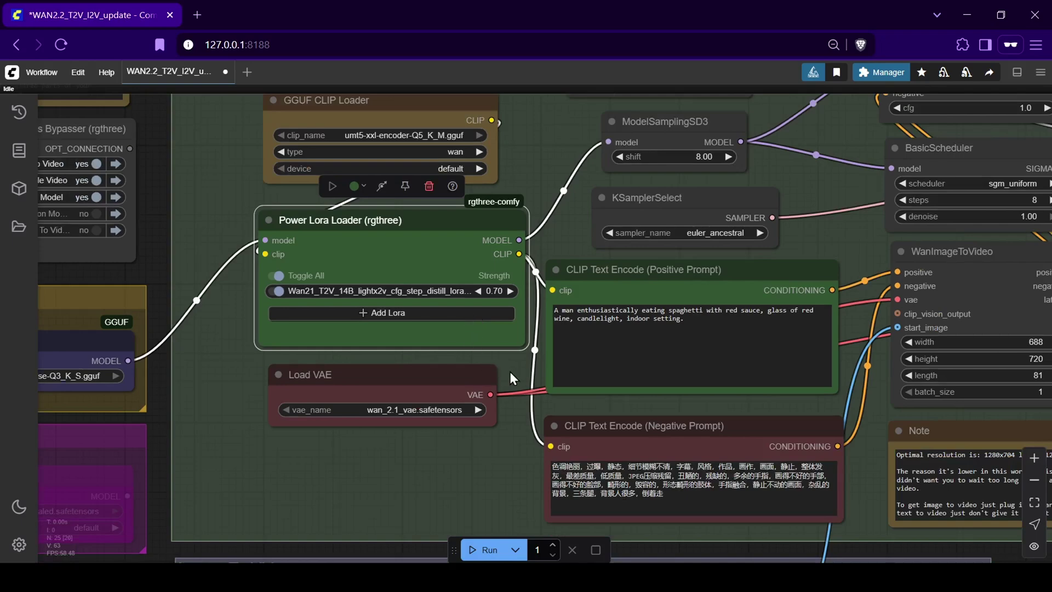
pyautogui.moveTo(509, 378); pyautogui.dragTo(334, 368)
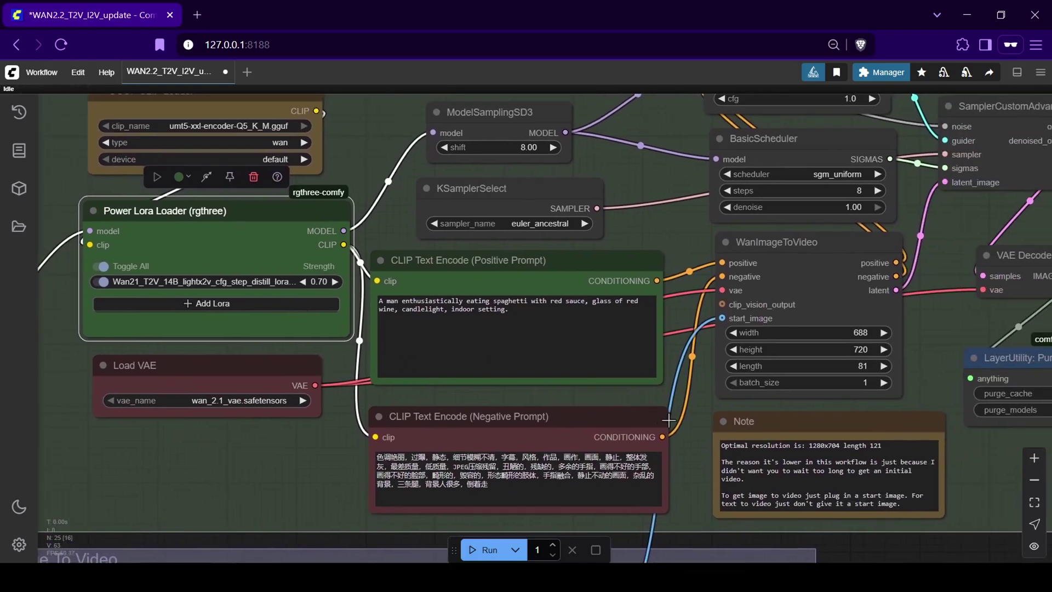
pyautogui.scroll(5, 547, 318)
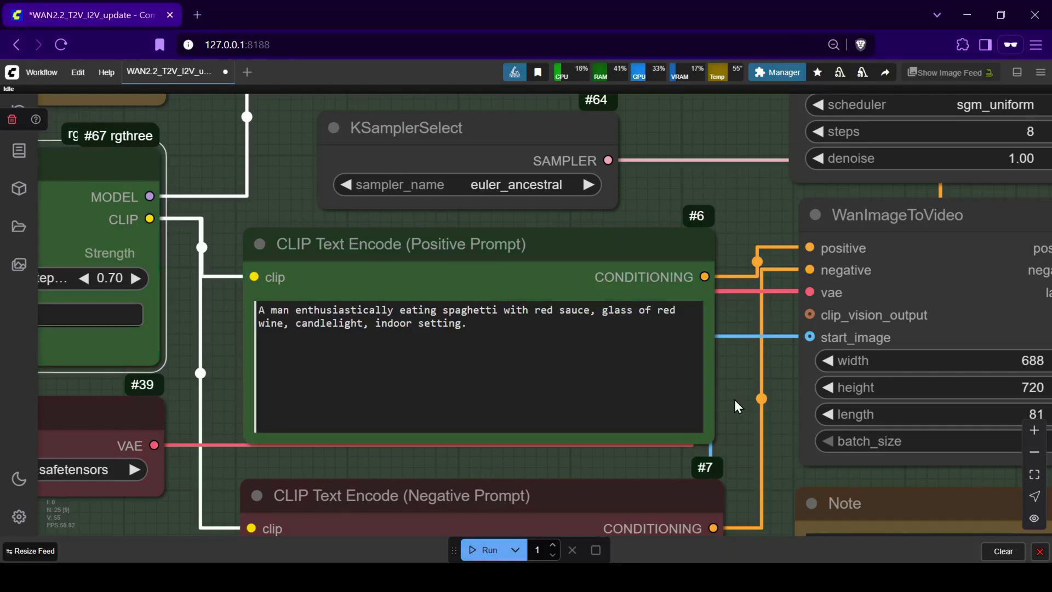
# Step: Set the WanImageToVideo height to 480 and start editing its width value
pyautogui.scroll(-2, 737, 406)
pyautogui.hscroll(3, 739, 394)
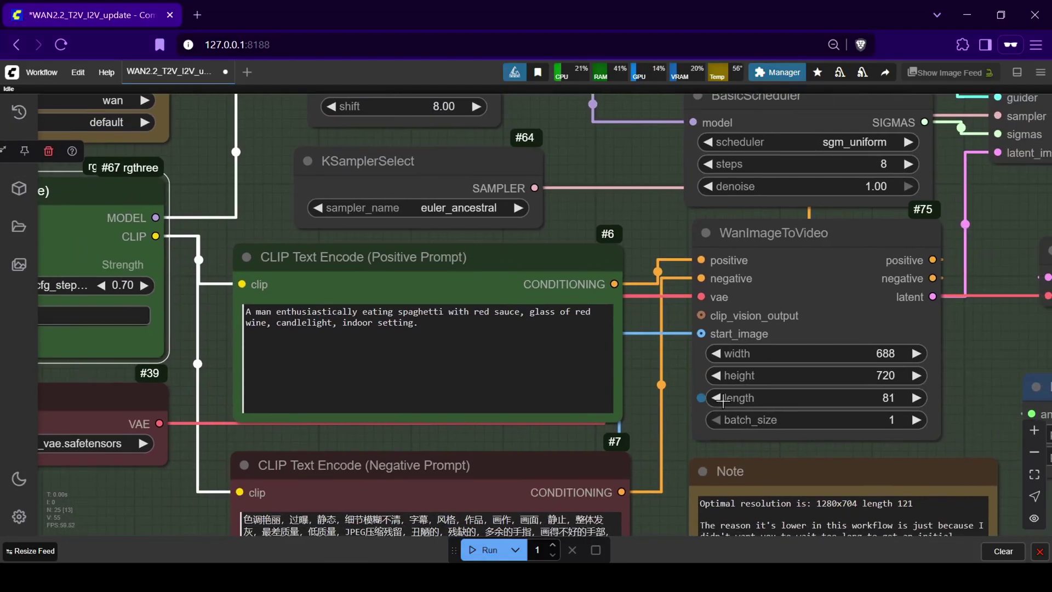
pyautogui.click(884, 374)
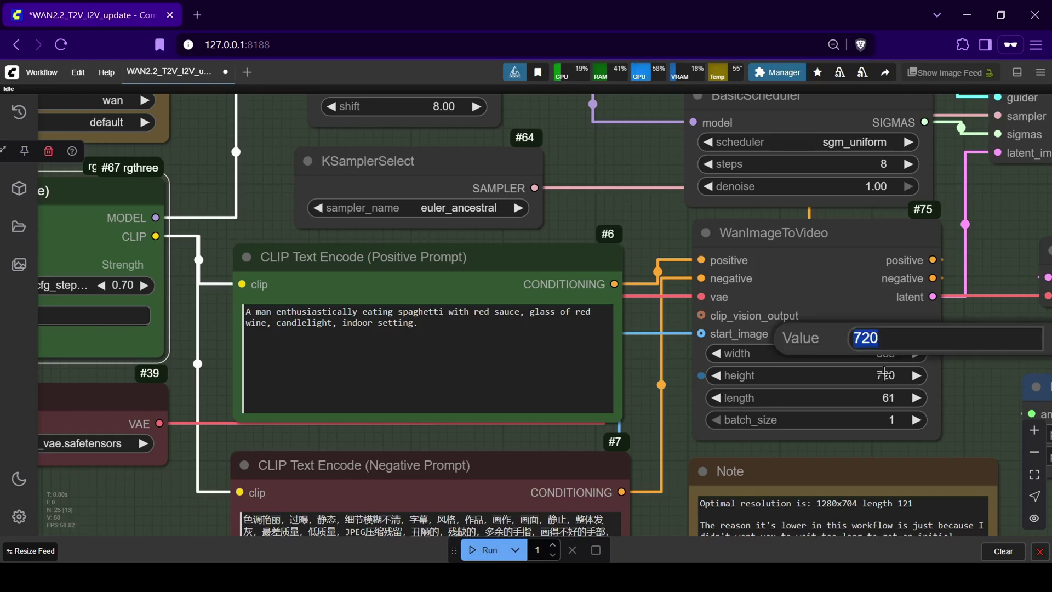
pyautogui.write('48')
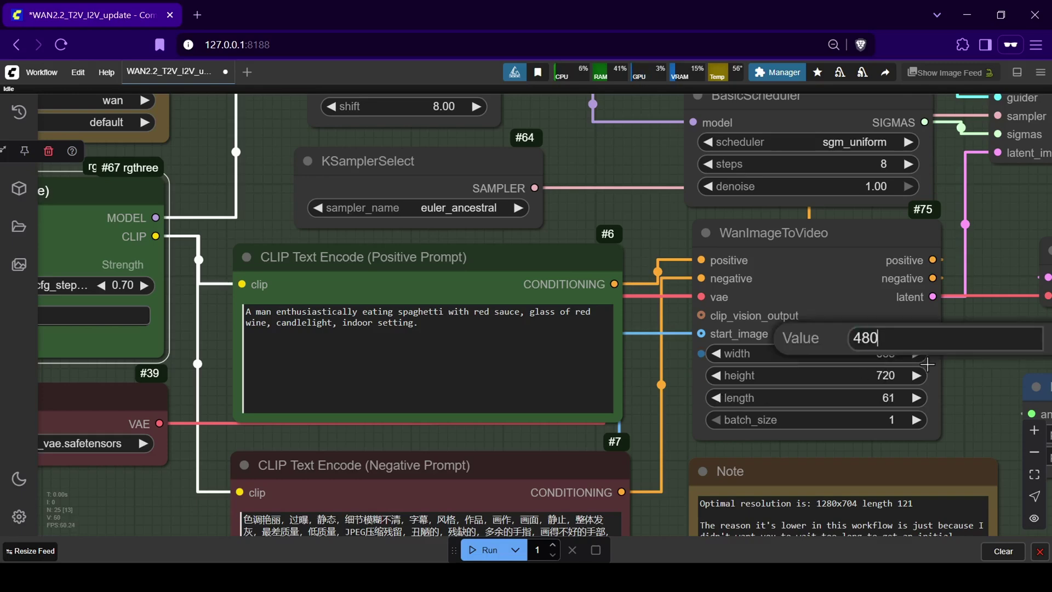
pyautogui.write('0')
pyautogui.press('Return')
pyautogui.click(891, 353)
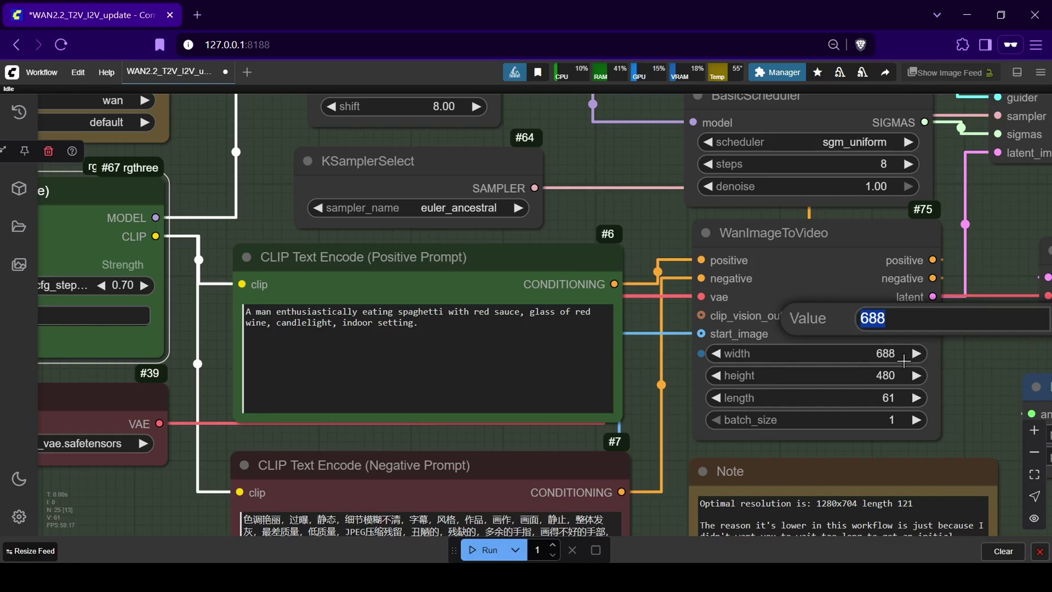
# Step: Confirm WanImageToVideo width 640 and queue the run, which fails with a GPU out-of-memory error
pyautogui.write('640')
pyautogui.press('Return')
pyautogui.hscroll(3, 995, 387)
pyautogui.scroll(-2, 996, 387)
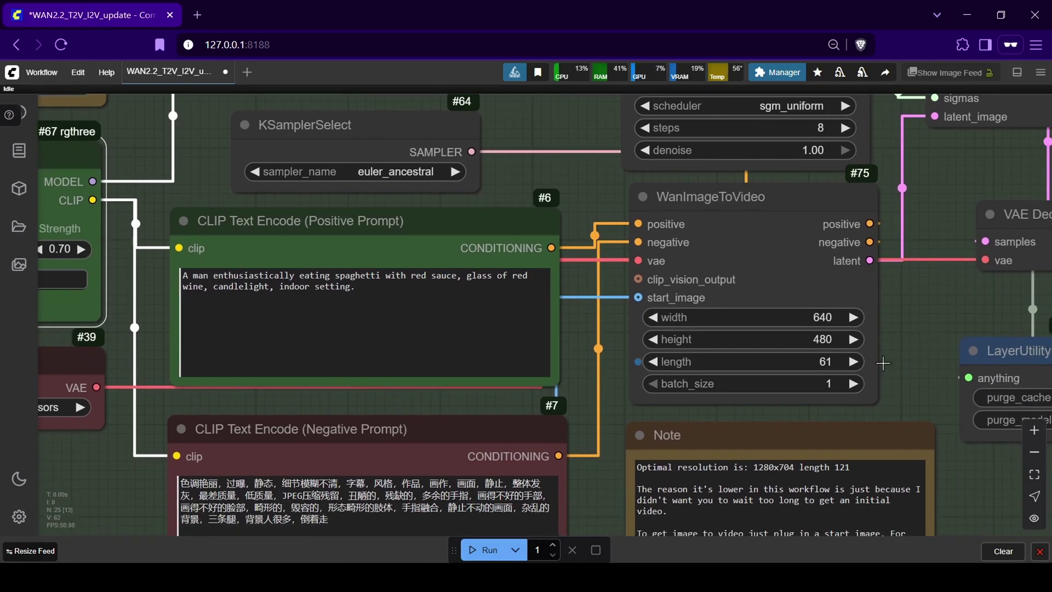
pyautogui.scroll(-3, 865, 364)
pyautogui.moveTo(643, 392); pyautogui.dragTo(681, 383)
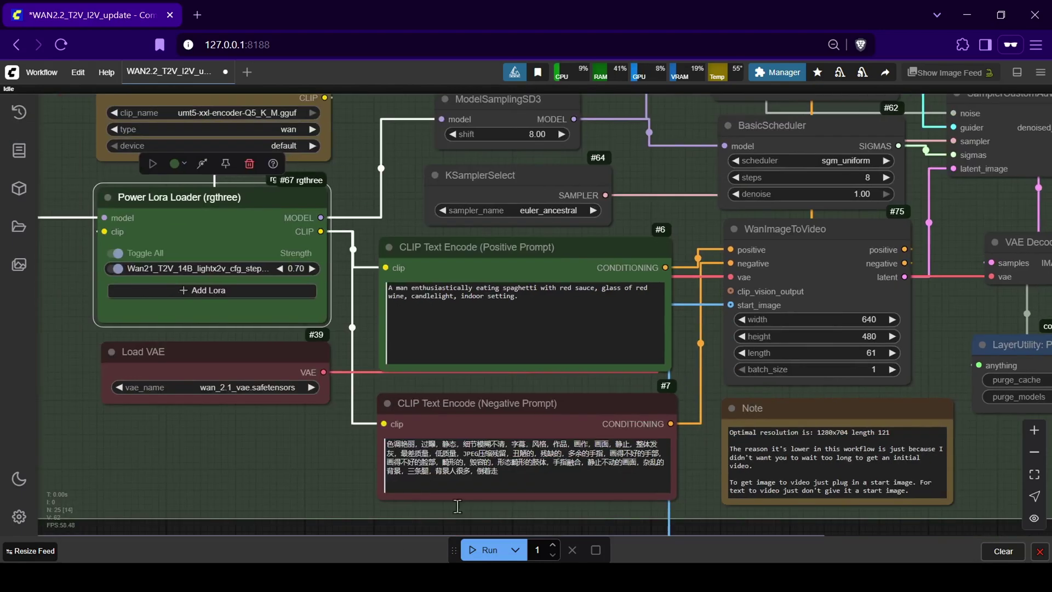
pyautogui.click(482, 550)
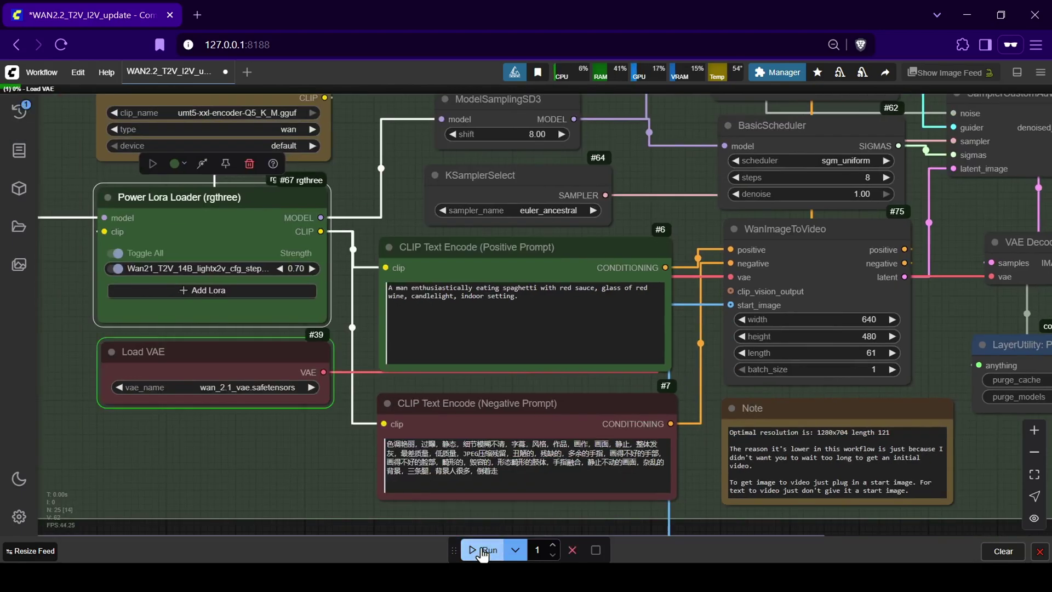
pyautogui.scroll(-1, 958, 420)
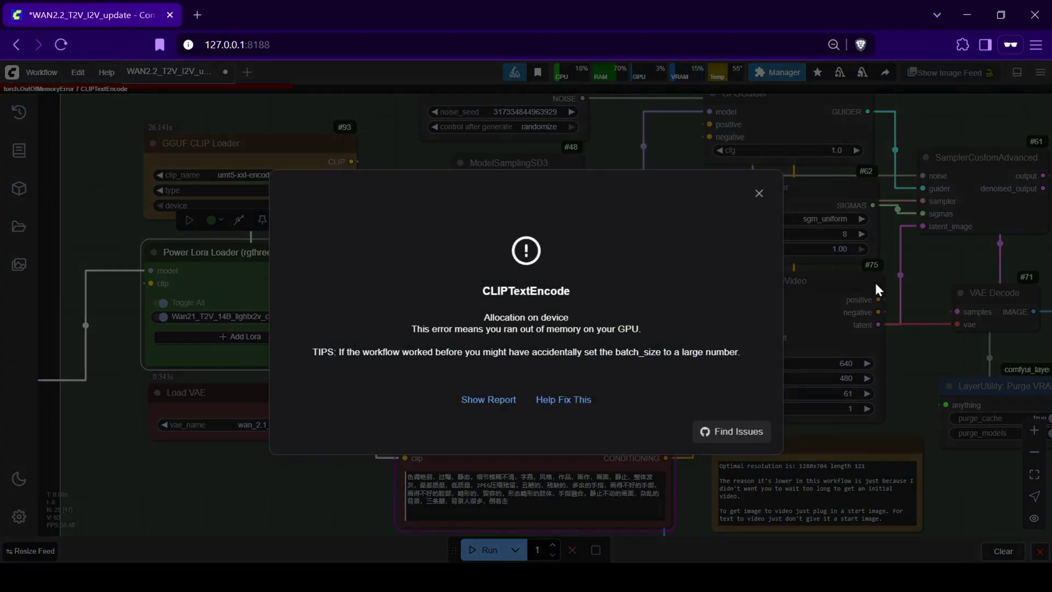
# Step: Dismiss the out-of-memory error, rerun the workflow, and switch to Task Manager to watch GPU memory
pyautogui.click(759, 193)
pyautogui.click(490, 548)
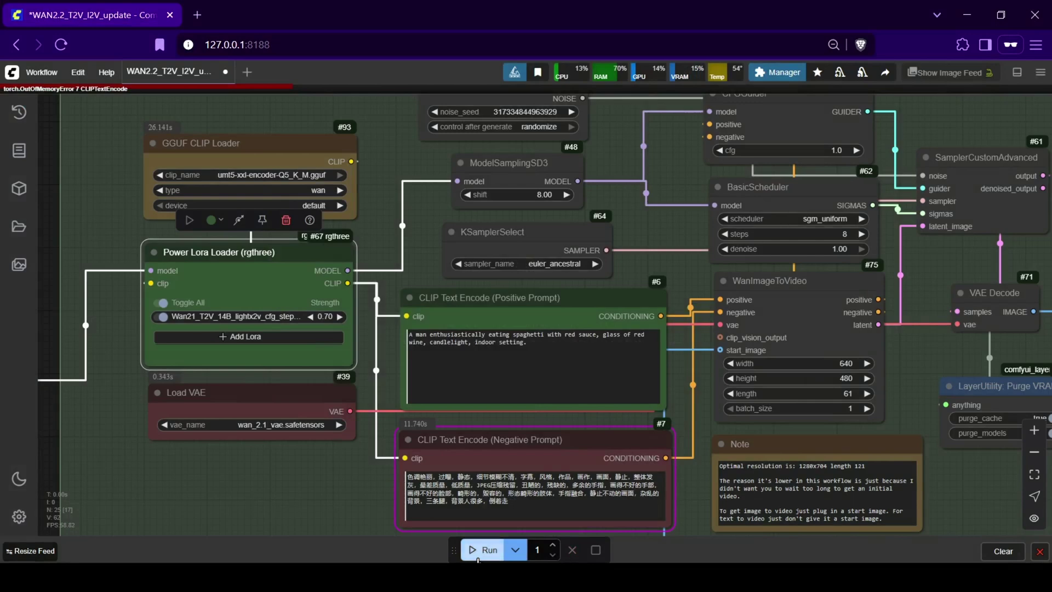
pyautogui.scroll(-1, 670, 512)
pyautogui.scroll(-1, 684, 518)
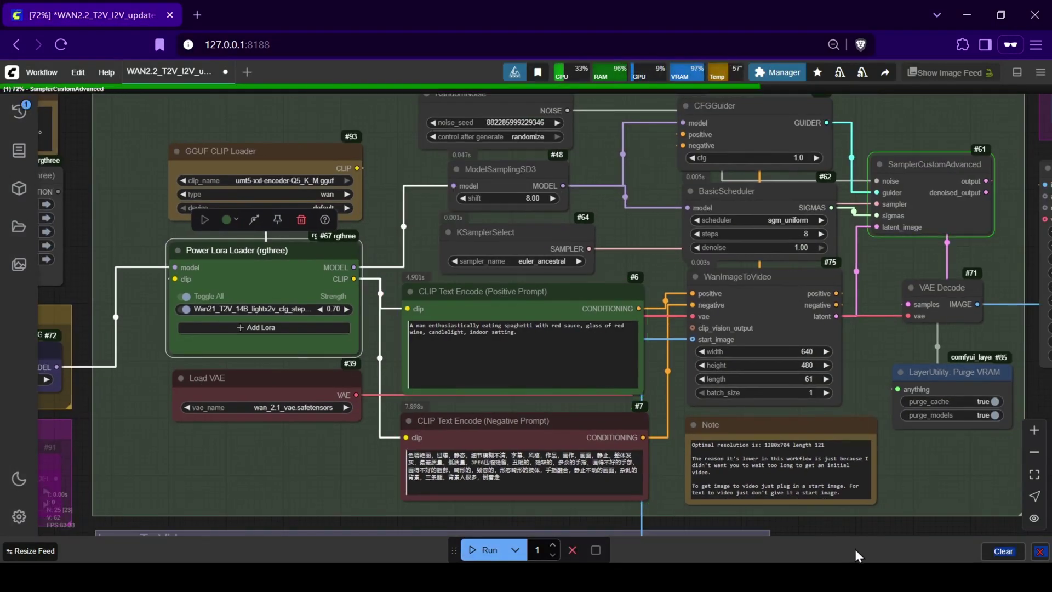
pyautogui.hscroll(5, 794, 458)
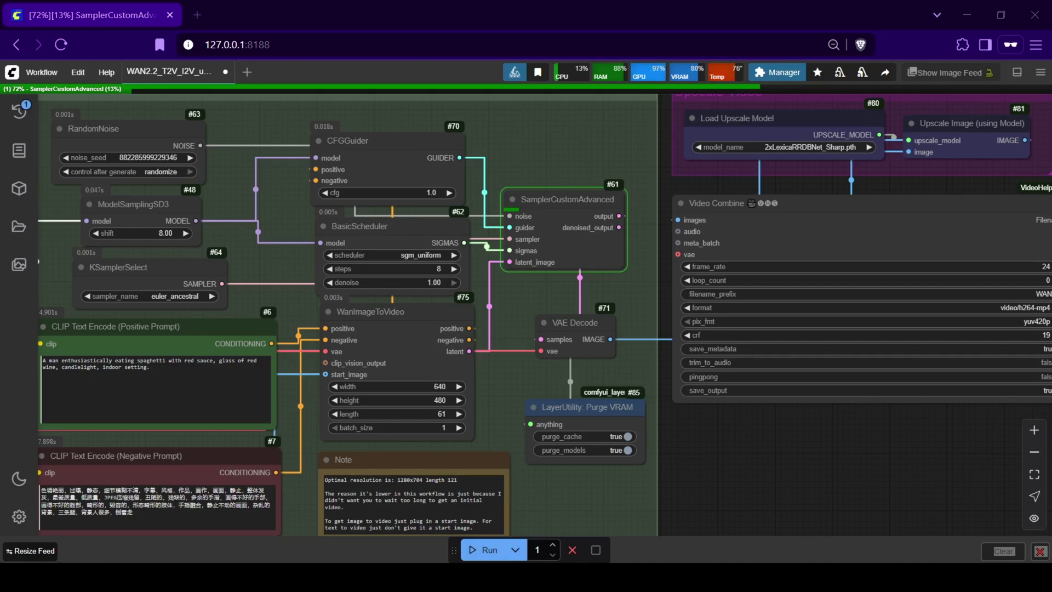
pyautogui.hotkey('alt', 'Tab')
pyautogui.hotkey('alt', 'Tab')
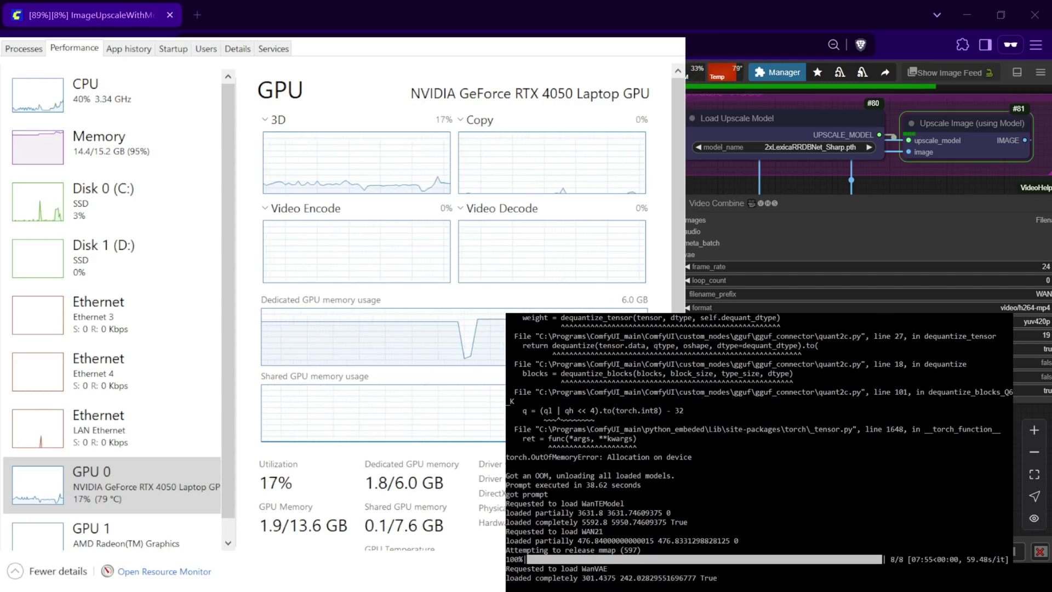
# Step: Return to ComfyUI and frame the finished spaghetti-eating video in the Video Combine preview
pyautogui.hotkey('alt', 'Tab')
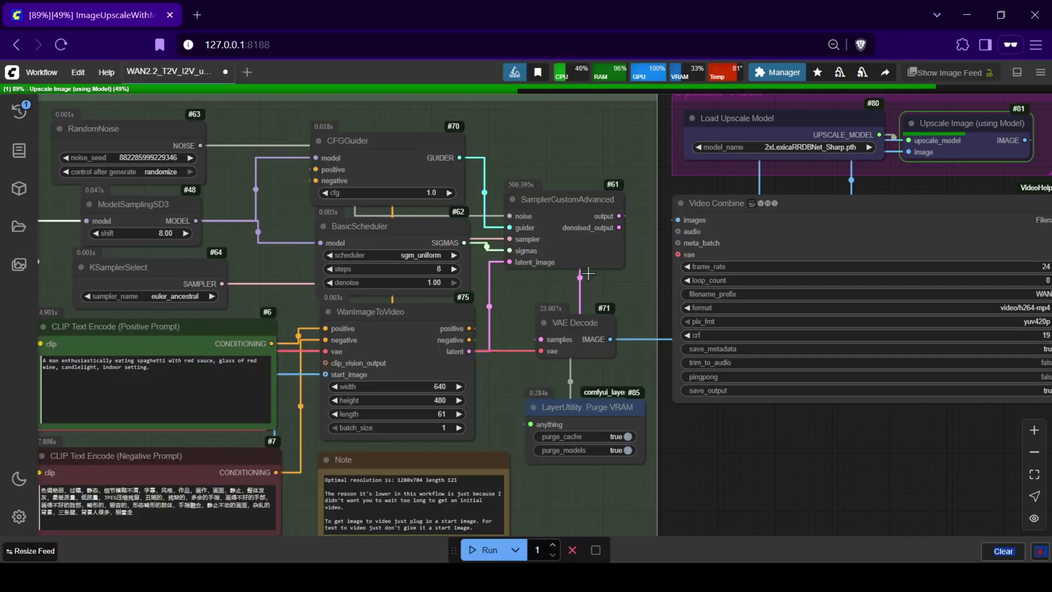
pyautogui.scroll(3, 693, 475)
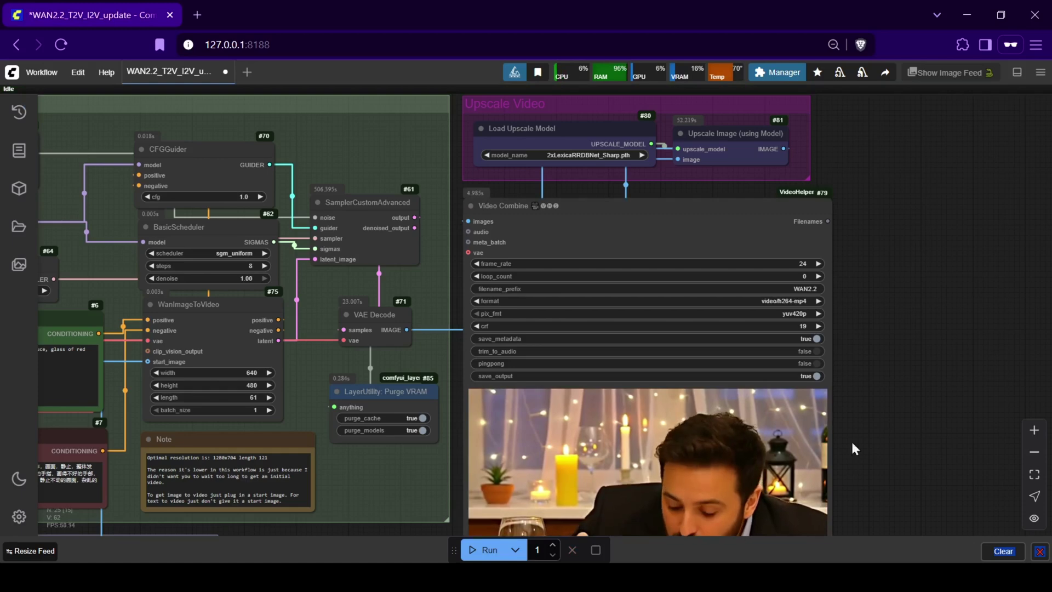
pyautogui.scroll(-5, 876, 438)
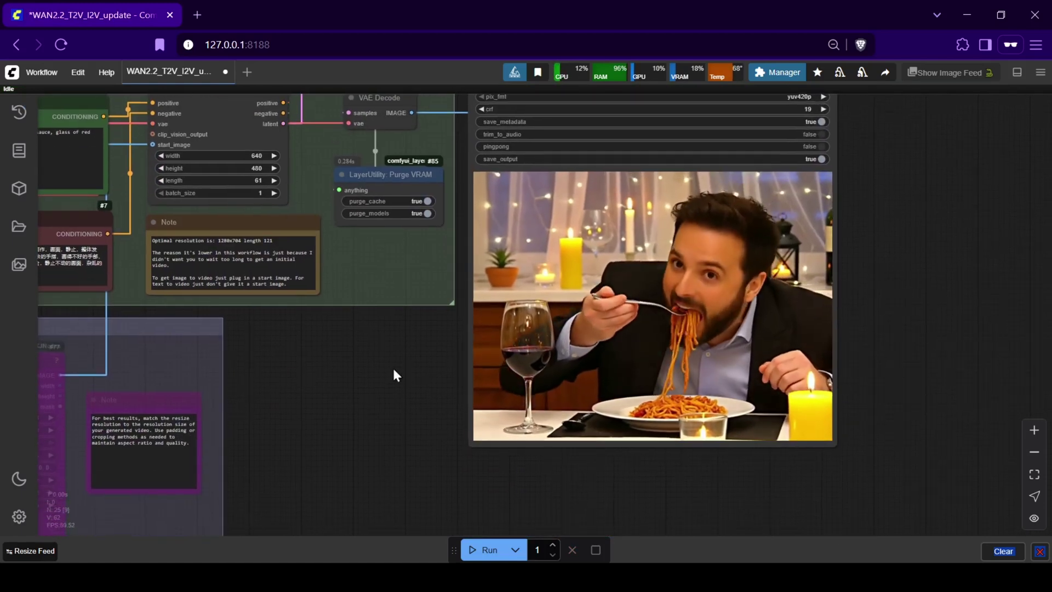
pyautogui.moveTo(406, 402); pyautogui.dragTo(369, 395)
pyautogui.scroll(1, 549, 359)
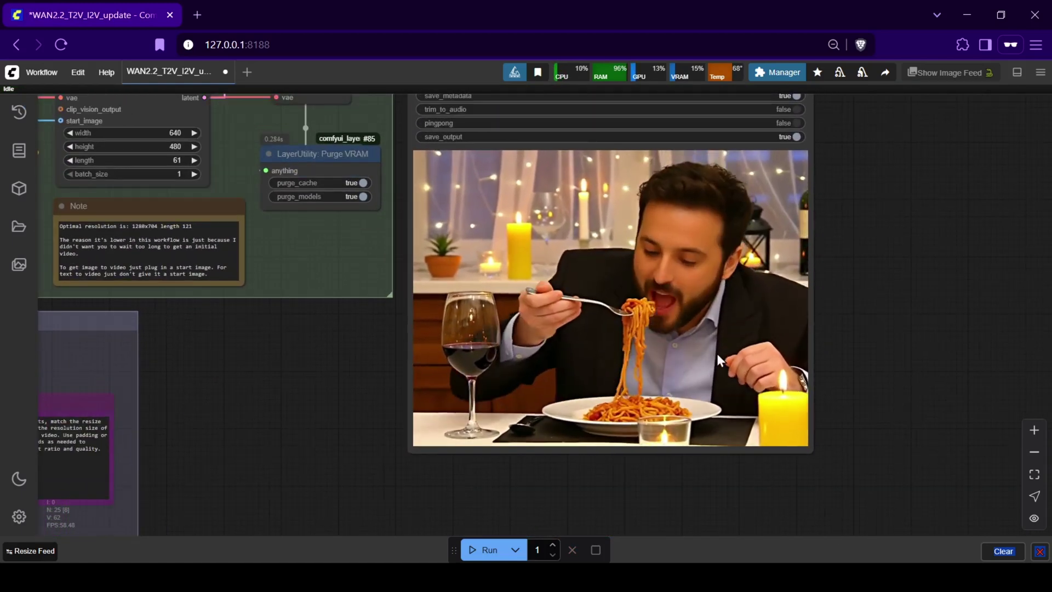
pyautogui.scroll(3, 716, 353)
pyautogui.moveTo(932, 254); pyautogui.dragTo(939, 271)
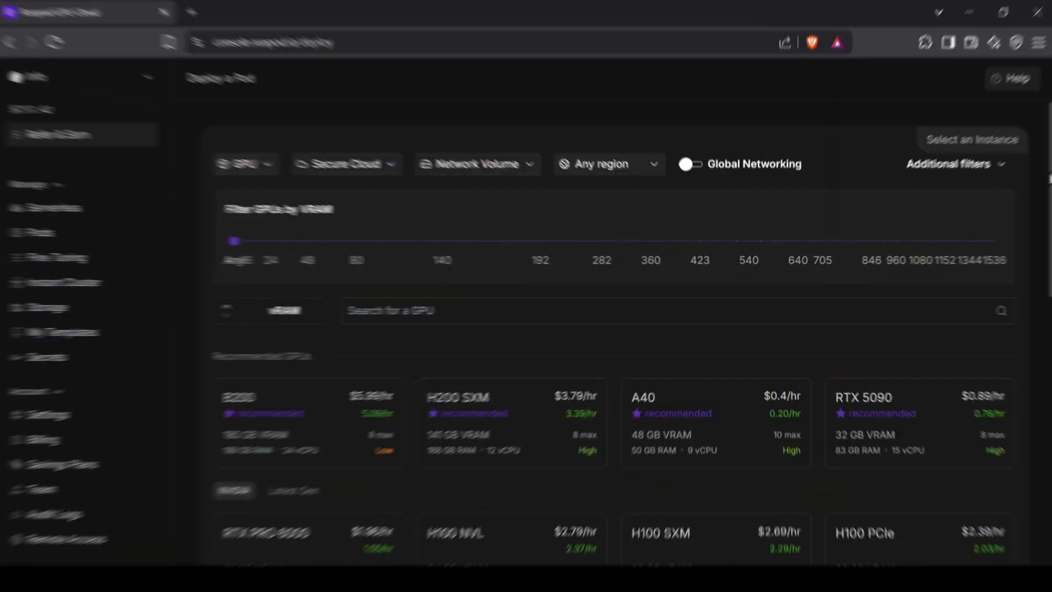
# Step: Browse RunPod's GPU list and select the RTX 4090 for the pod
pyautogui.scroll(-5, 630, 329)
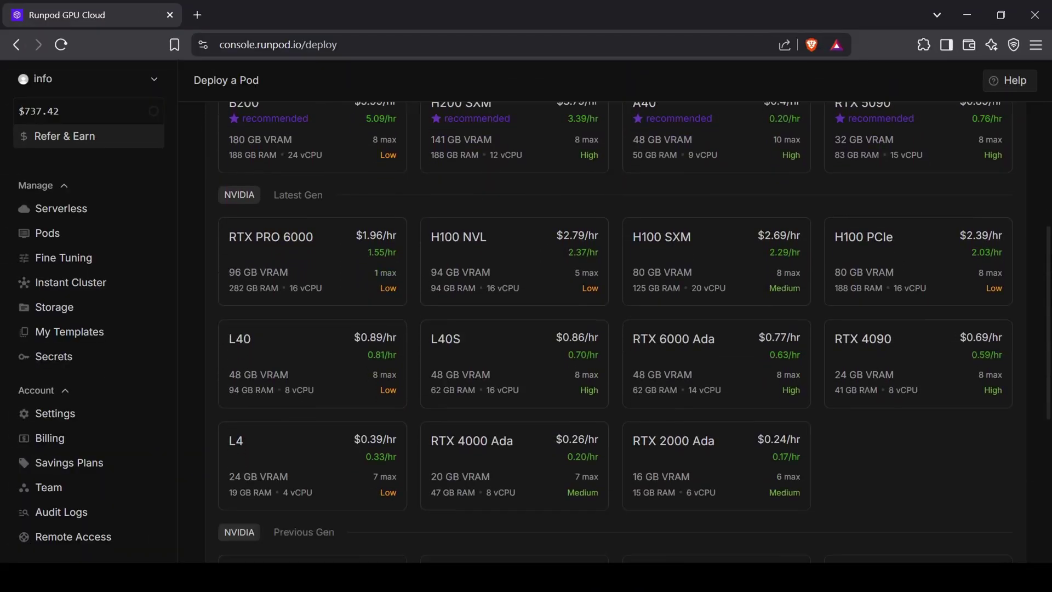
pyautogui.scroll(-5, 630, 329)
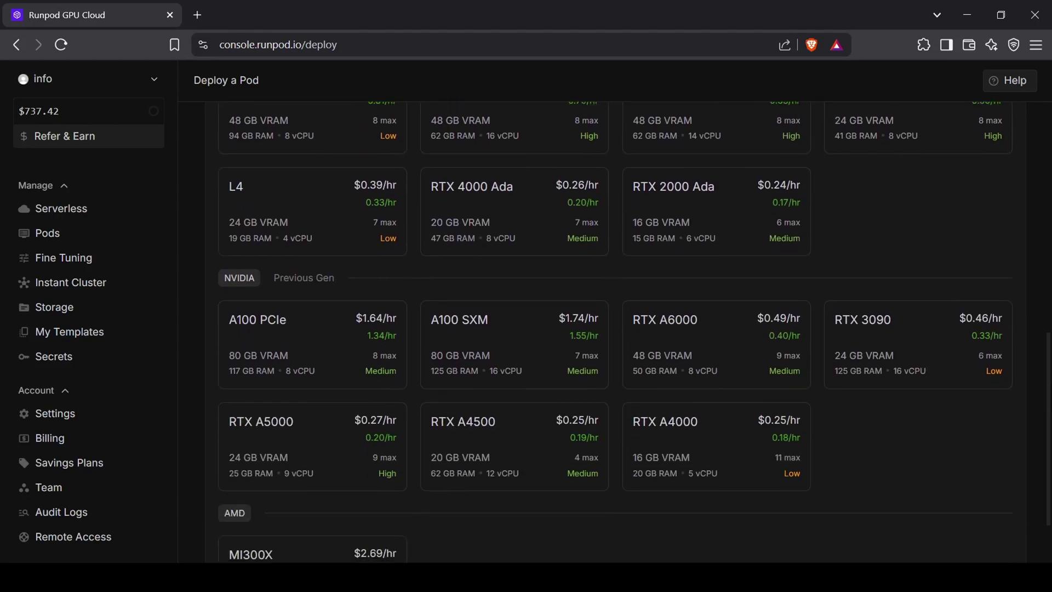
pyautogui.scroll(-2, 630, 329)
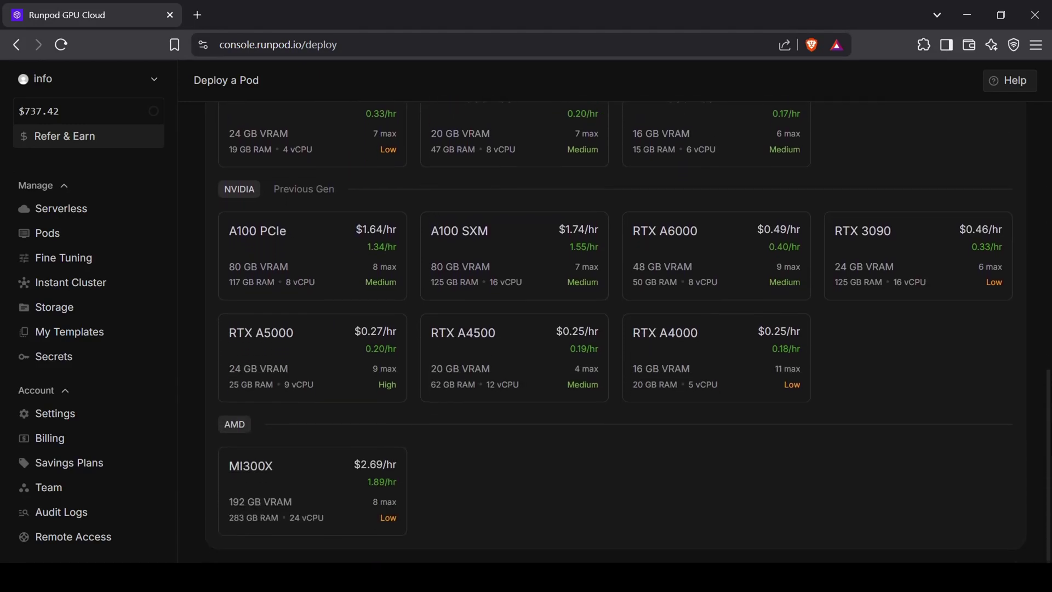
pyautogui.scroll(3, 630, 329)
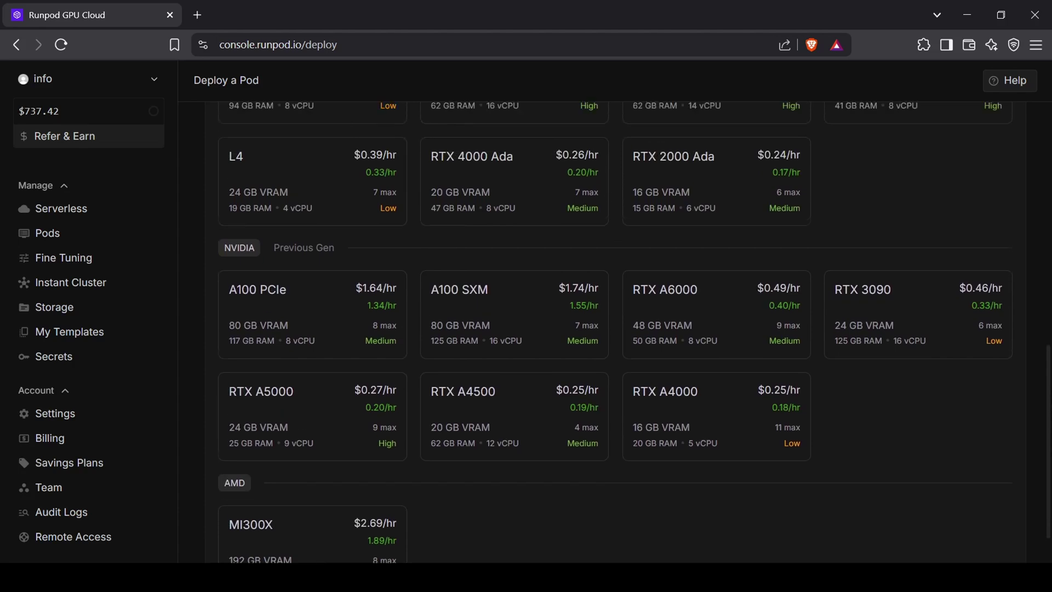
pyautogui.scroll(2, 630, 328)
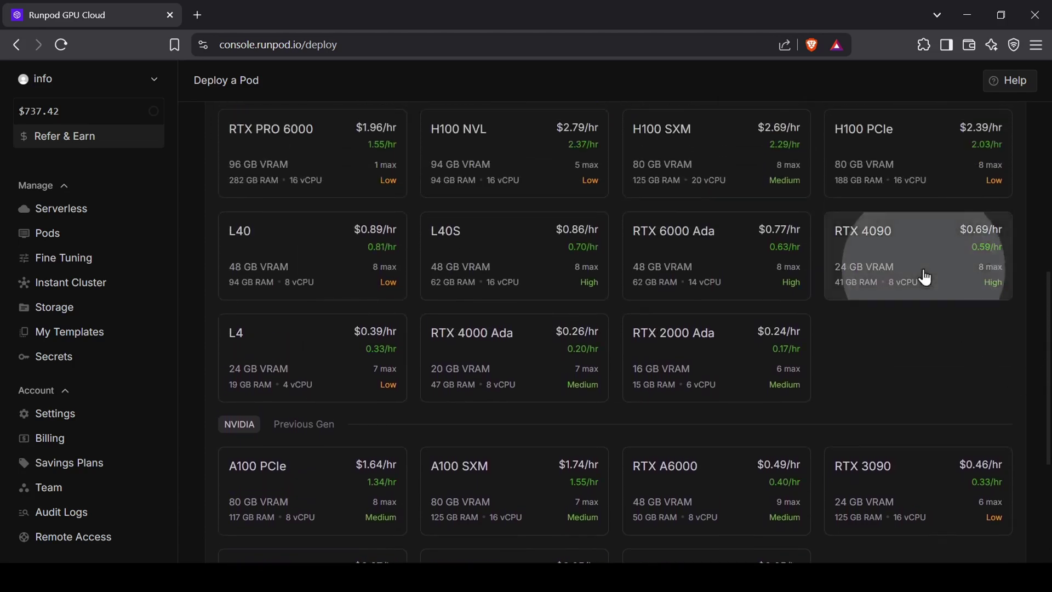
pyautogui.click(923, 277)
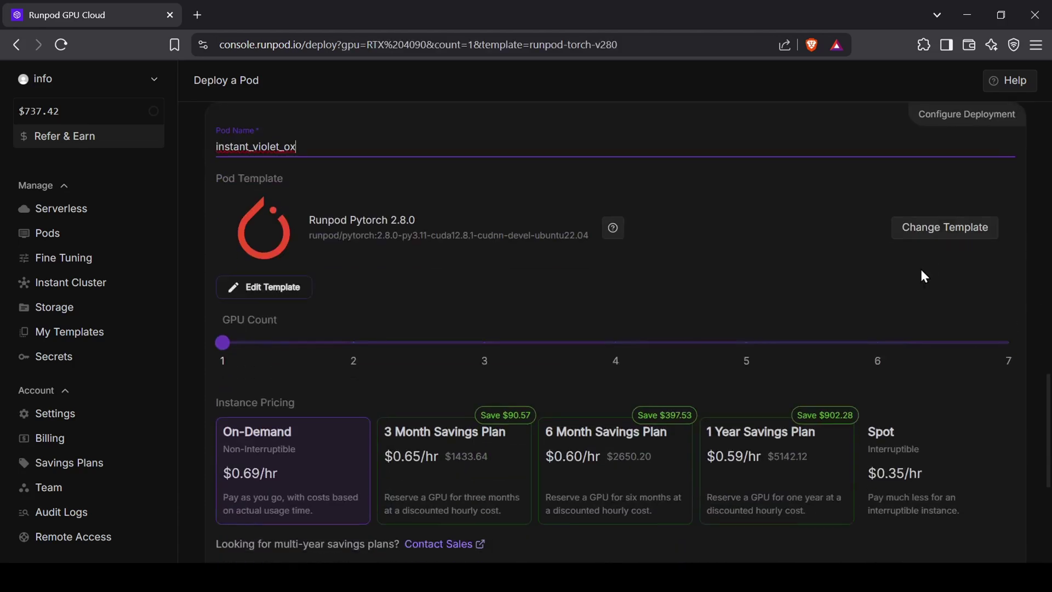
# Step: Switch the pod template to WAN 2.2 Text-Image to Video in ComfyUI
pyautogui.click(922, 233)
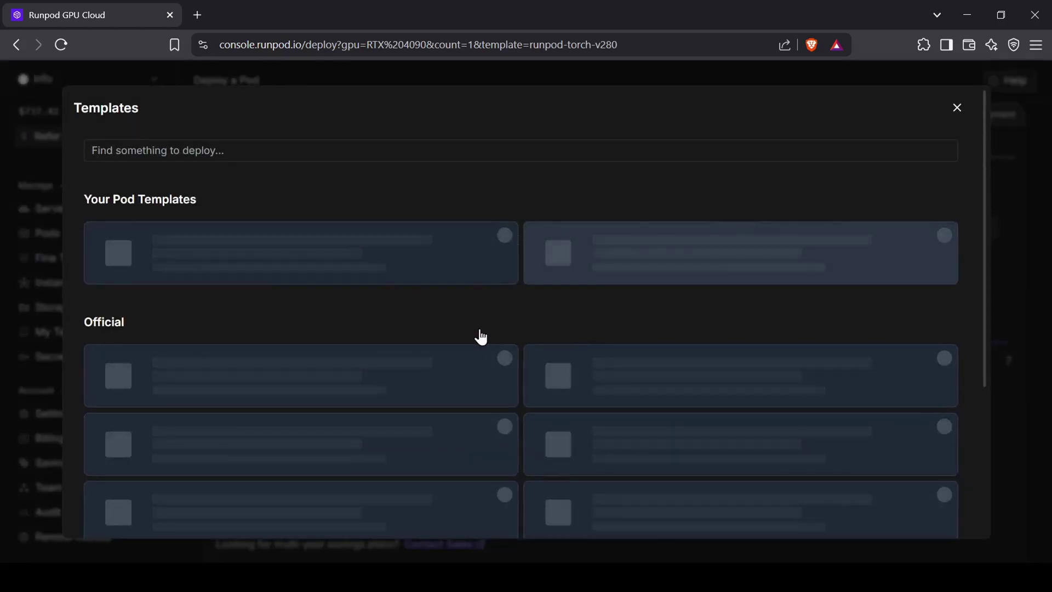
pyautogui.scroll(-10, 479, 336)
pyautogui.scroll(-2, 440, 338)
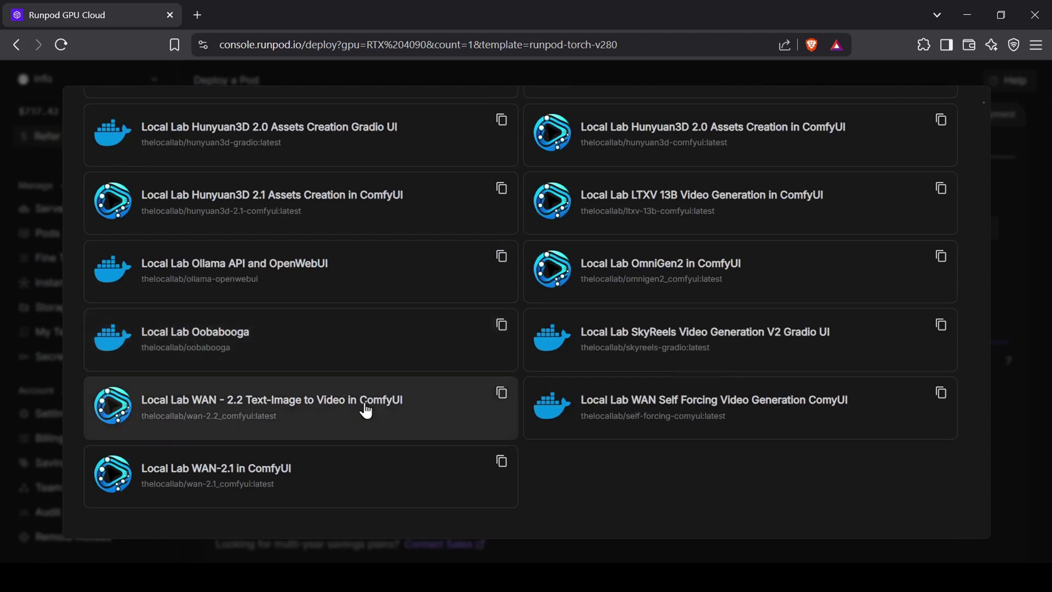
pyautogui.click(345, 413)
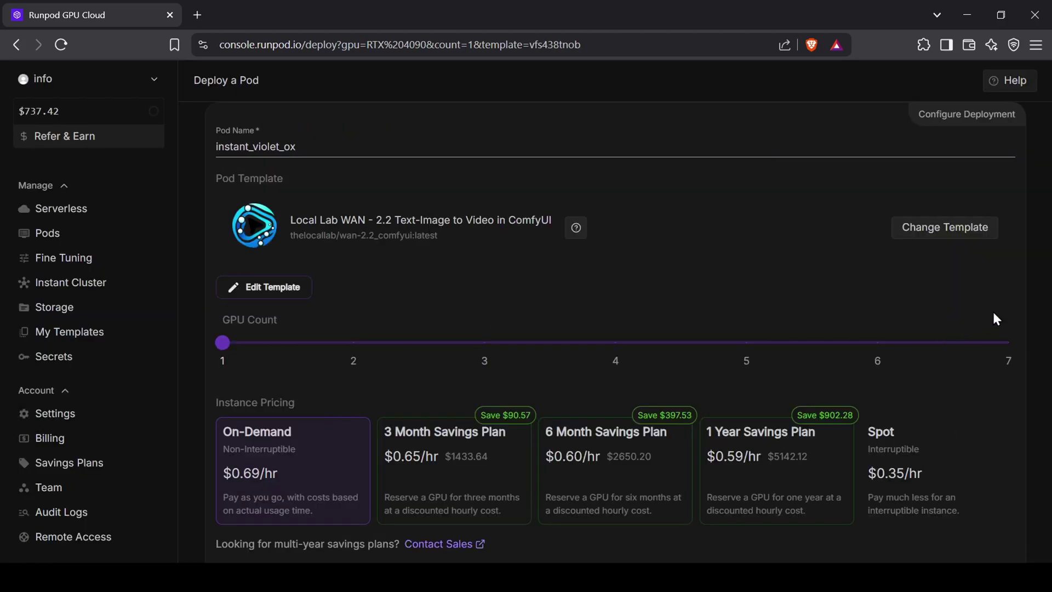
# Step: Apply the template overrides with a 120 GB disk and deploy the pod on demand
pyautogui.scroll(-5, 995, 320)
pyautogui.scroll(4, 925, 319)
pyautogui.click(258, 246)
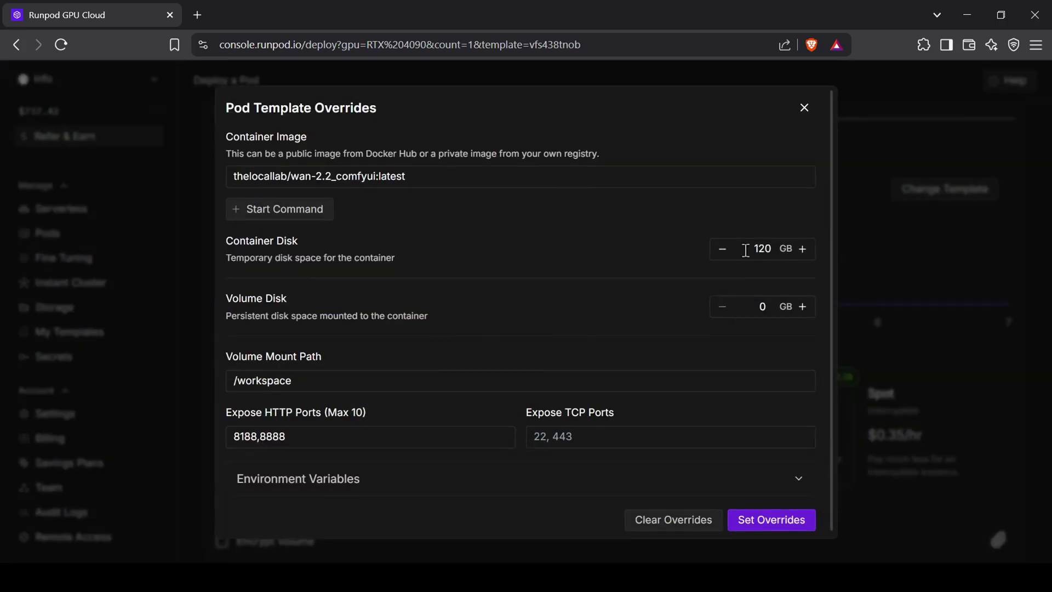
pyautogui.click(763, 525)
pyautogui.scroll(-5, 1033, 258)
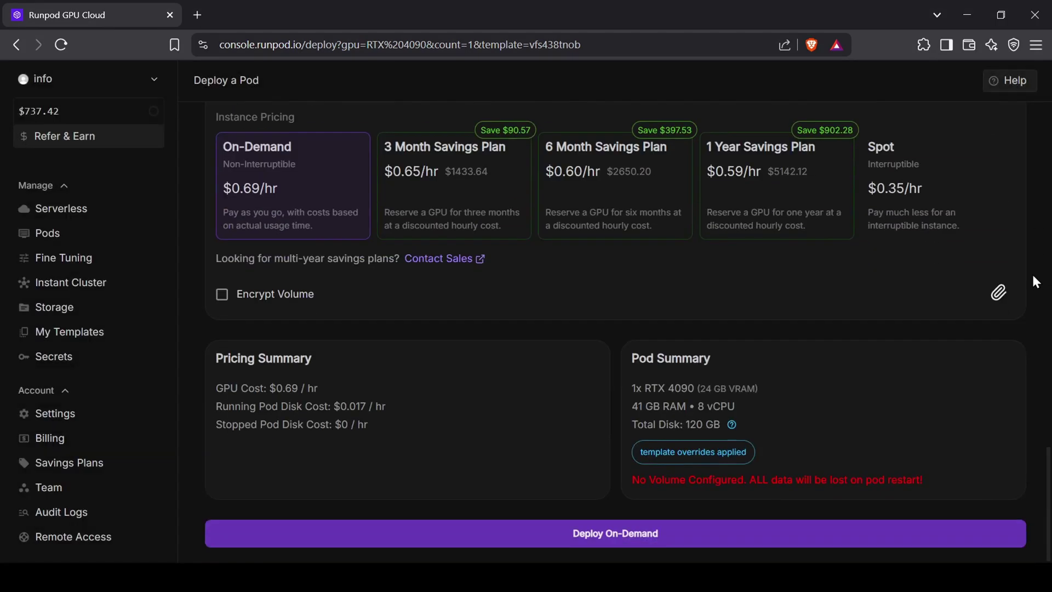
pyautogui.click(555, 533)
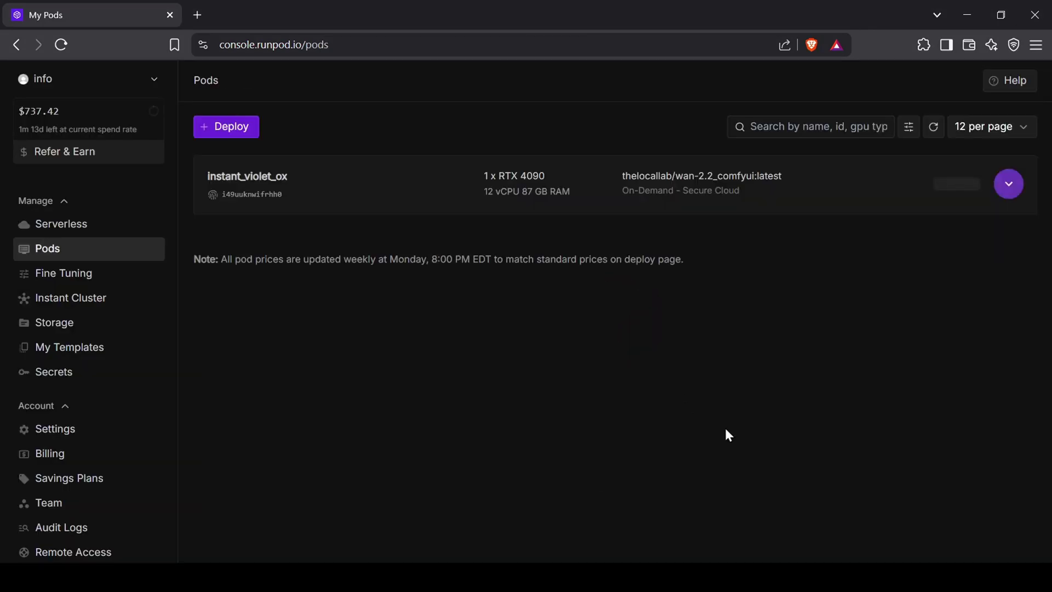
# Step: Expand the instant_violet_ox pod and review its startup logs, highlighting the app/ComfyUI/ path
pyautogui.click(1008, 184)
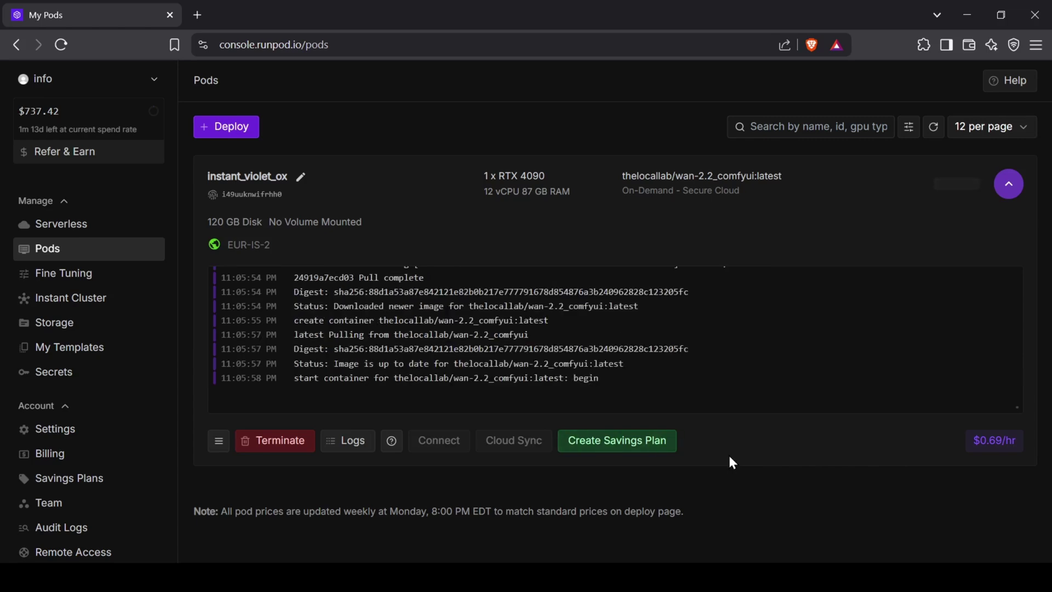
pyautogui.click(346, 441)
pyautogui.press('Escape')
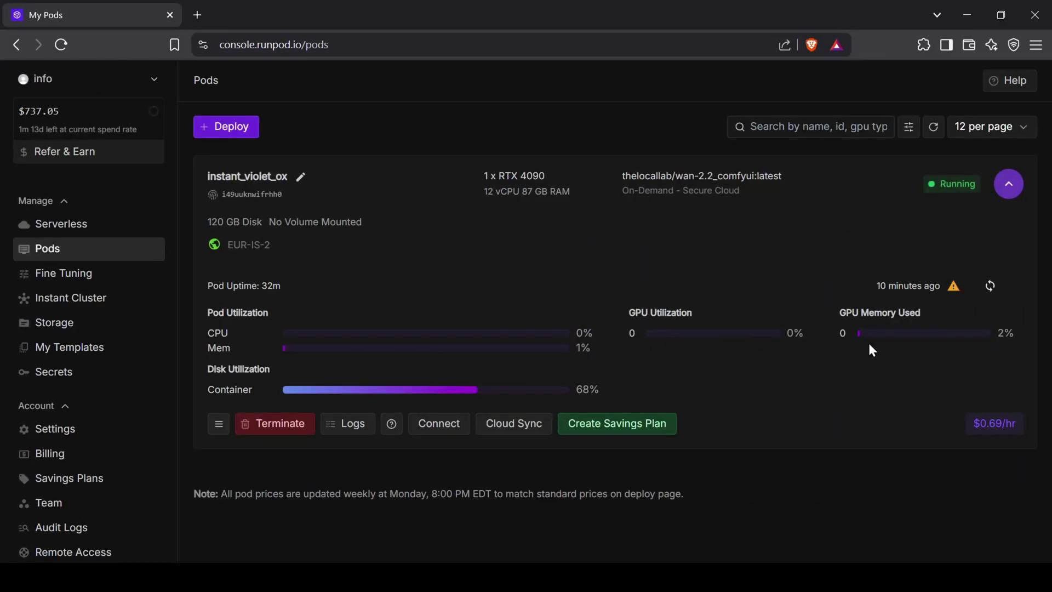
pyautogui.click(352, 433)
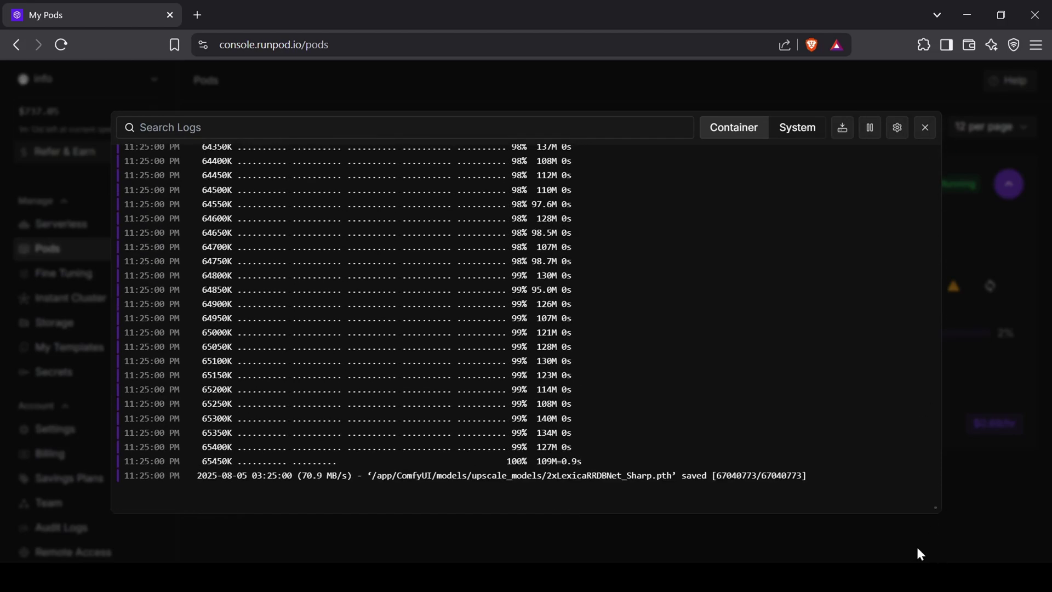
pyautogui.moveTo(382, 481); pyautogui.dragTo(444, 485)
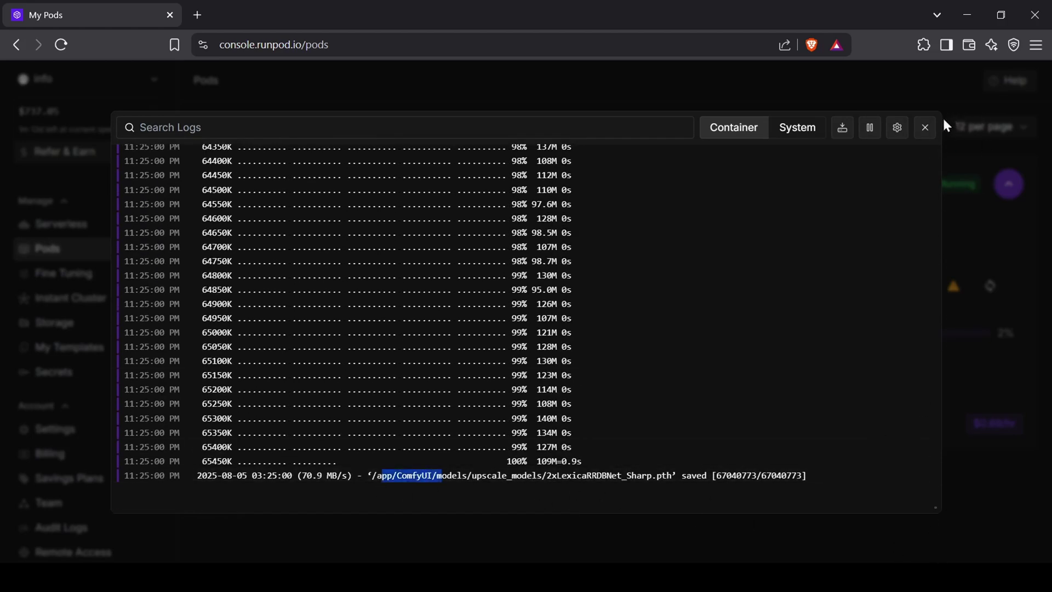
pyautogui.click(926, 127)
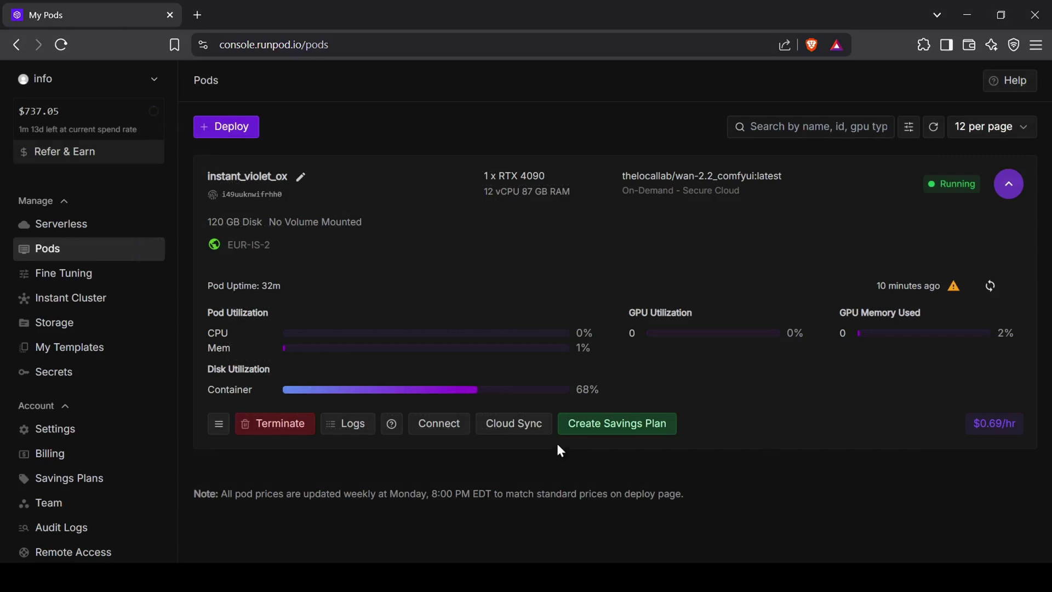
# Step: Check the 68% container disk usage and bring up the pod's connection options
pyautogui.moveTo(575, 390); pyautogui.dragTo(599, 389)
pyautogui.click(759, 422)
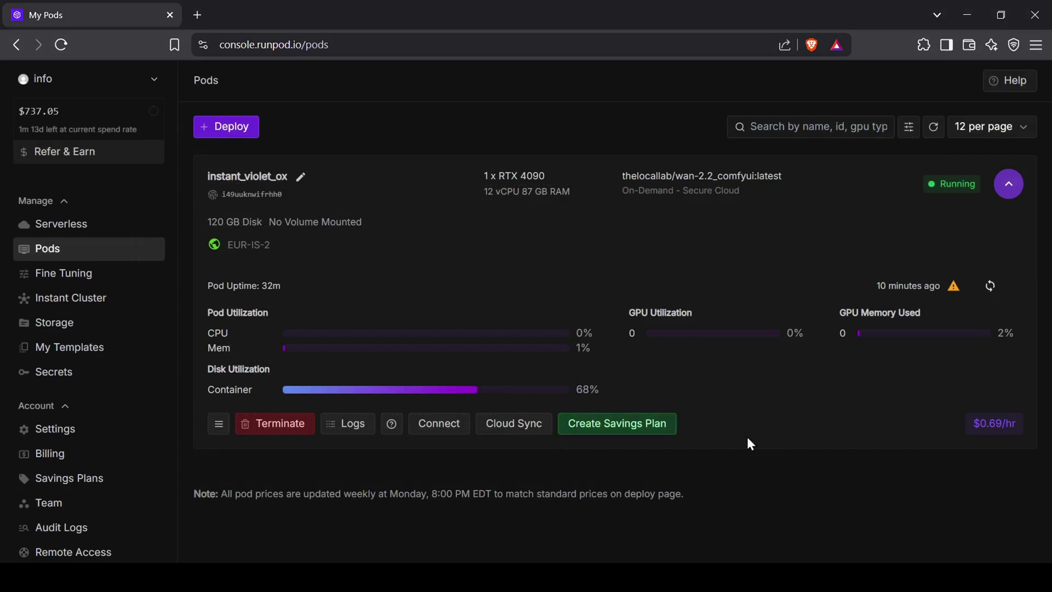
pyautogui.click(441, 425)
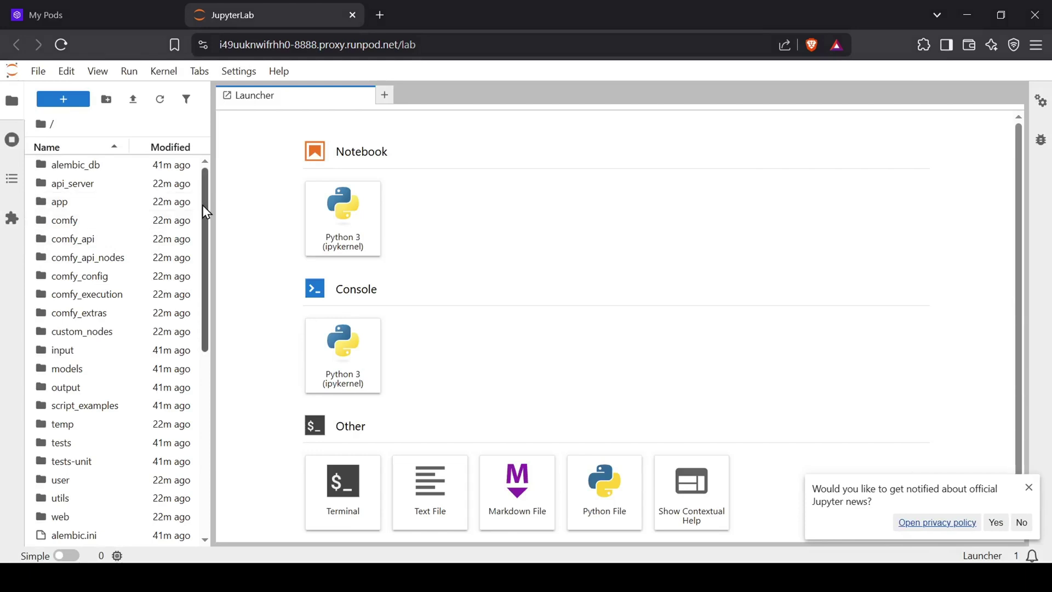
# Step: Open the models folder in JupyterLab's file browser, then close the JupyterLab tab
pyautogui.moveTo(202, 206); pyautogui.dragTo(202, 258)
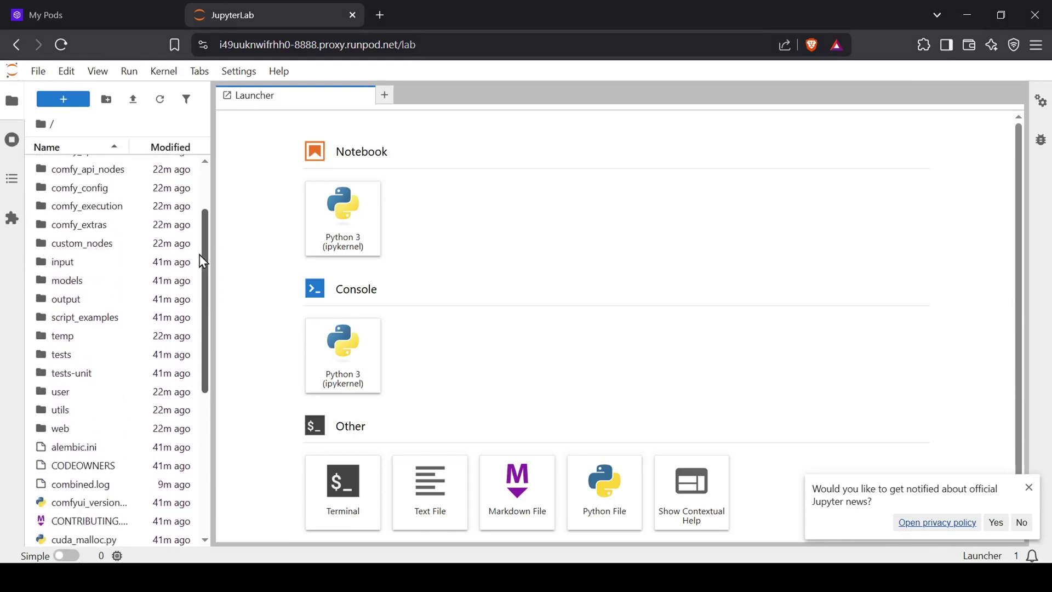
pyautogui.click(143, 291)
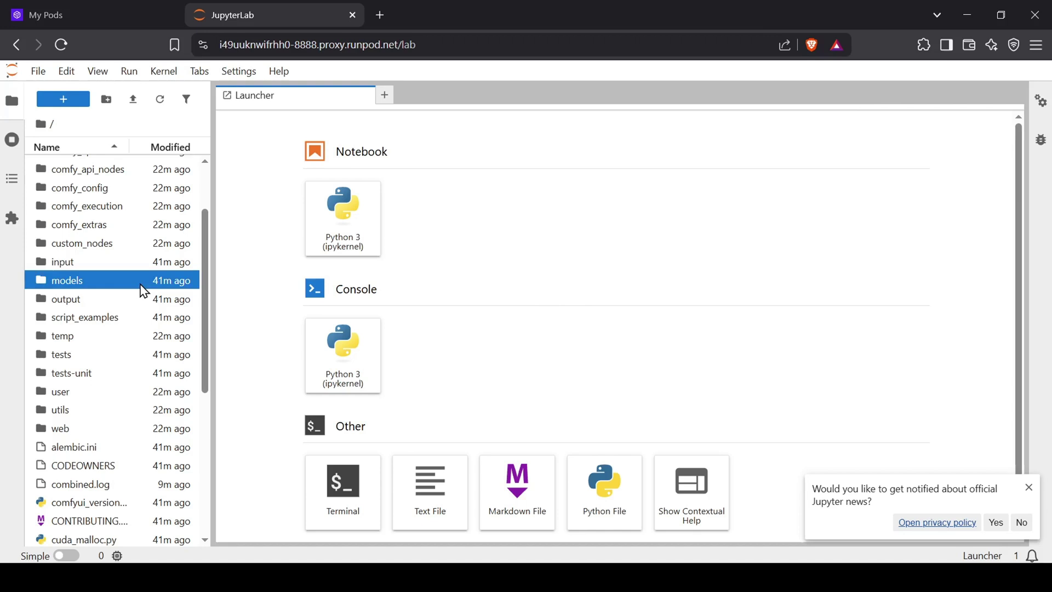
pyautogui.doubleClick(144, 291)
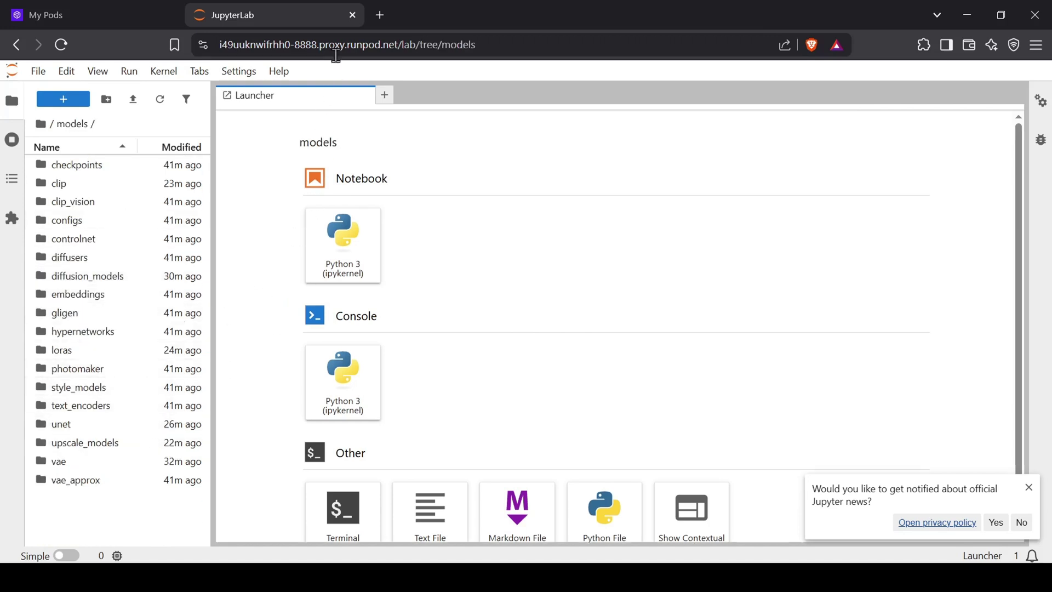
pyautogui.click(352, 15)
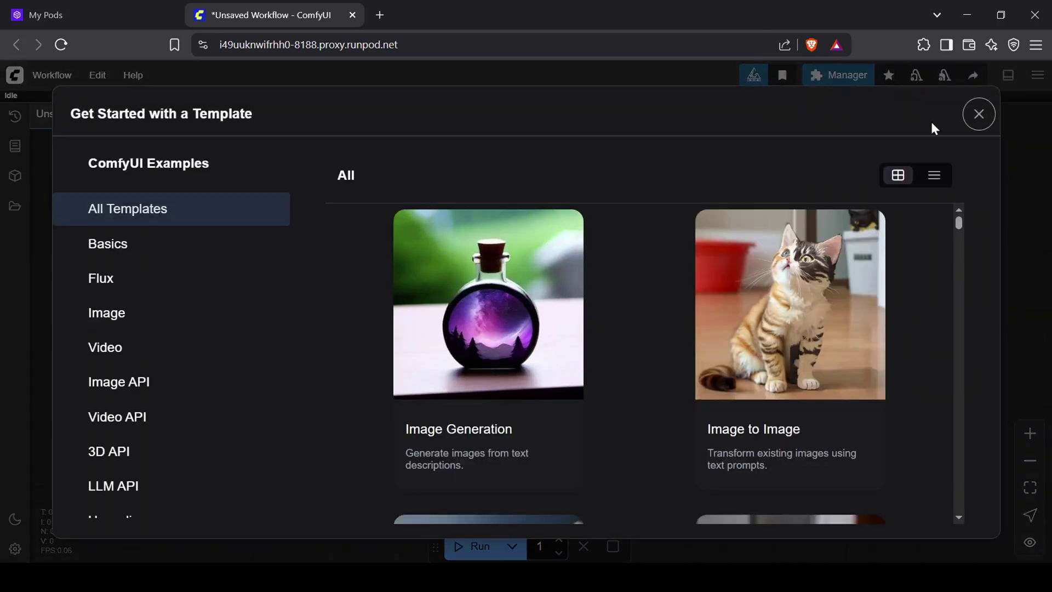
# Step: Dismiss the template gallery and open the saved WAN2.2_T2V_I2V_update workflow
pyautogui.click(980, 113)
pyautogui.click(49, 75)
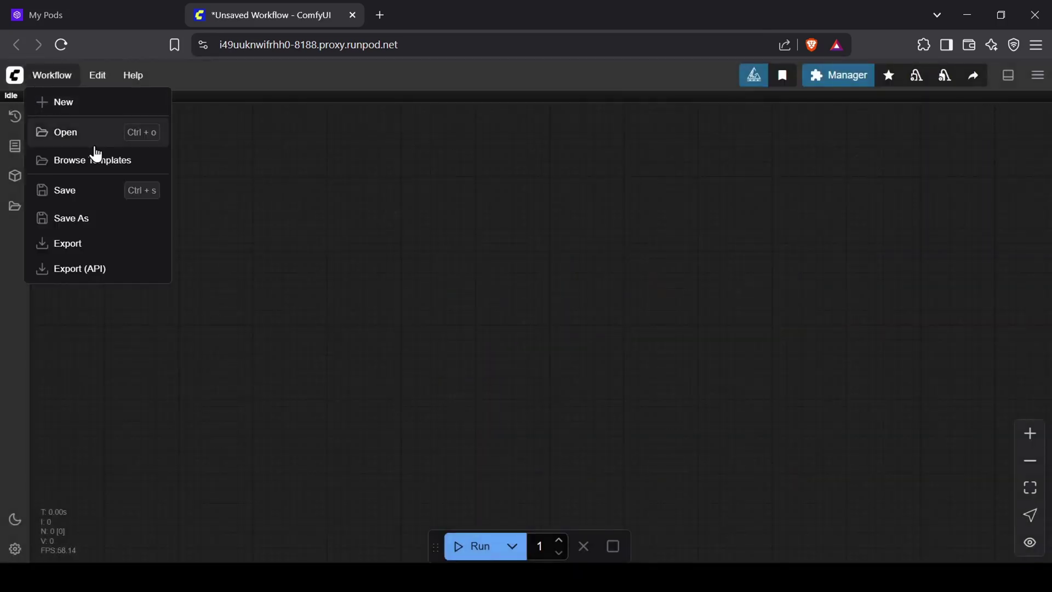
pyautogui.click(83, 132)
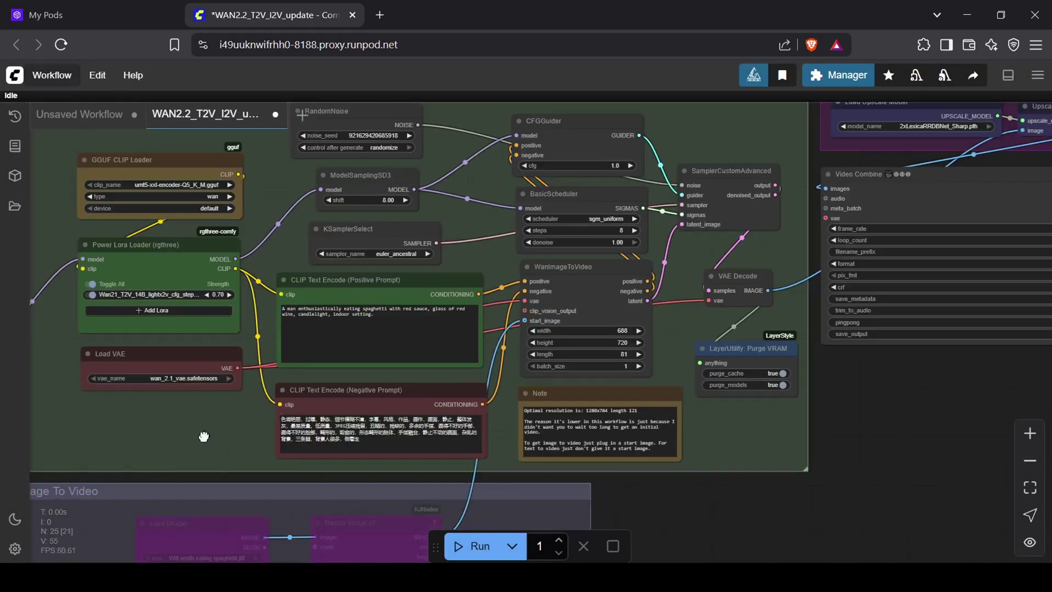
# Step: Check the GGUF and diffusion model lists and switch on the Diffusion Model Loader group
pyautogui.moveTo(203, 436); pyautogui.dragTo(557, 381)
pyautogui.scroll(3, 268, 299)
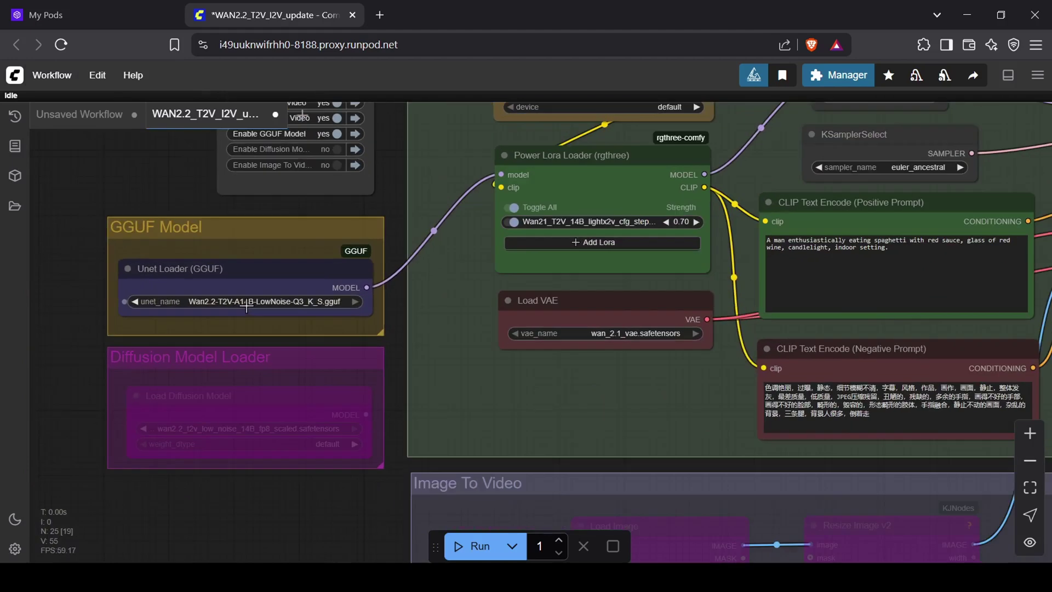
pyautogui.click(243, 301)
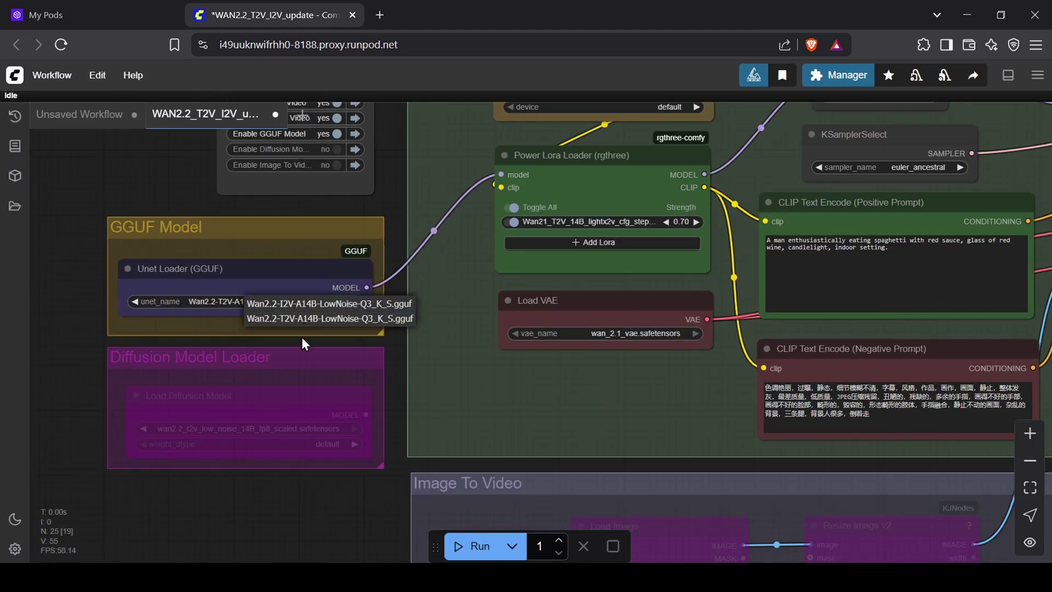
pyautogui.click(340, 151)
pyautogui.click(309, 432)
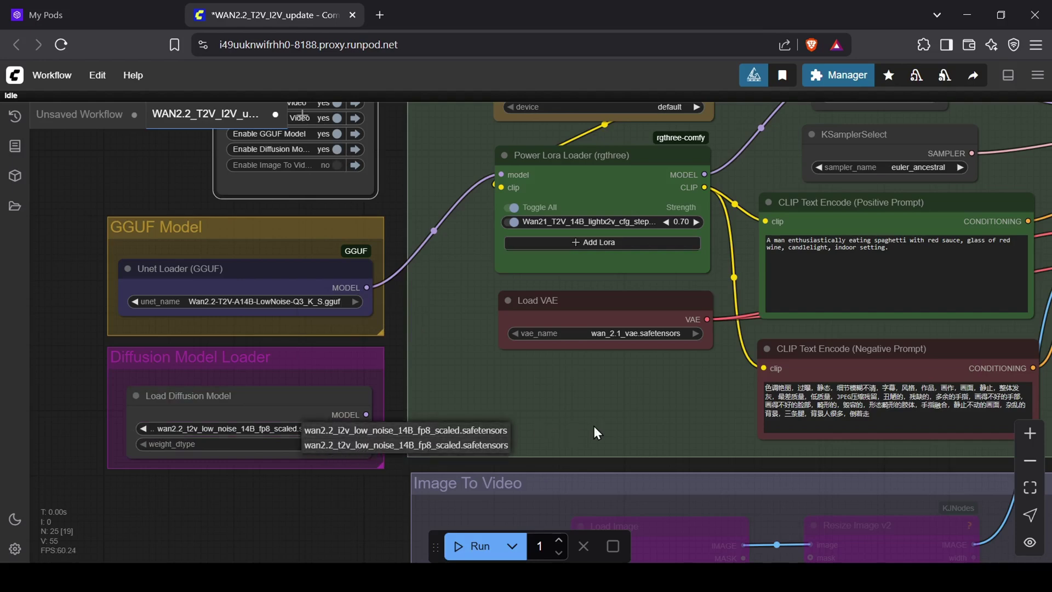
pyautogui.moveTo(659, 424); pyautogui.dragTo(419, 494)
pyautogui.scroll(-3, 518, 454)
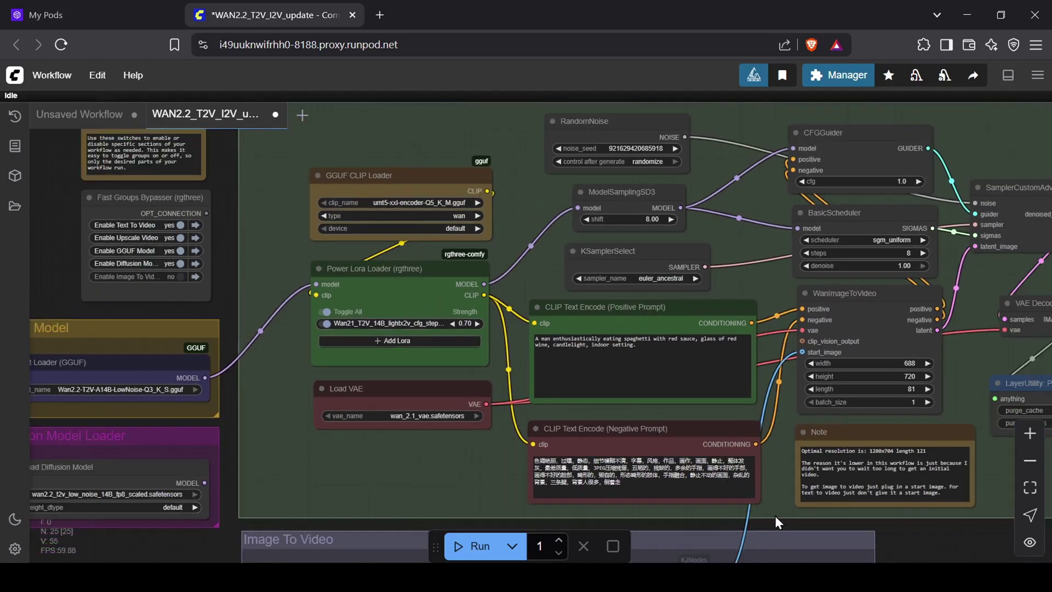
pyautogui.moveTo(774, 520); pyautogui.dragTo(432, 451)
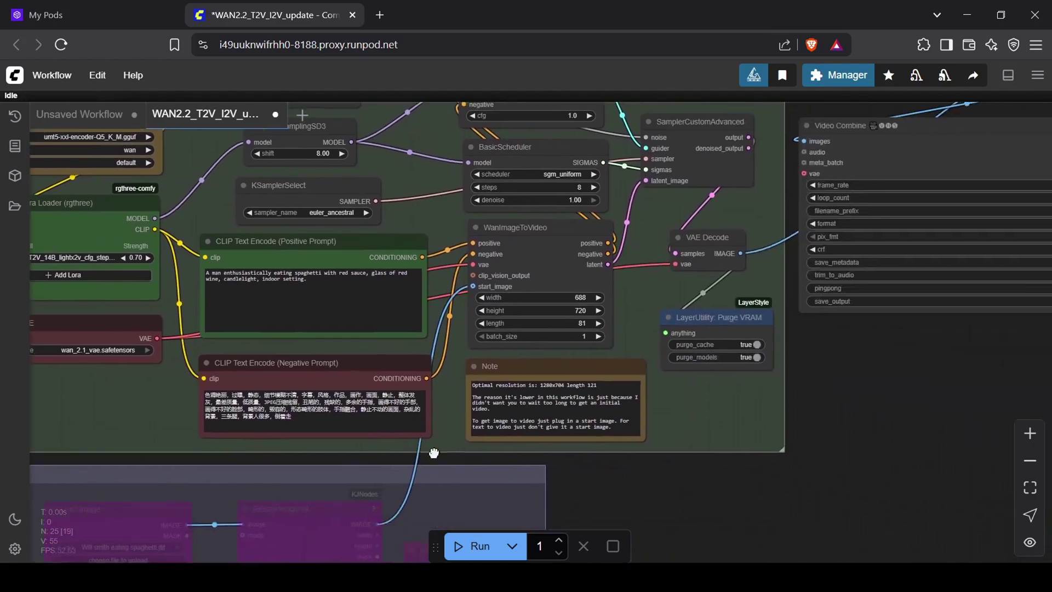